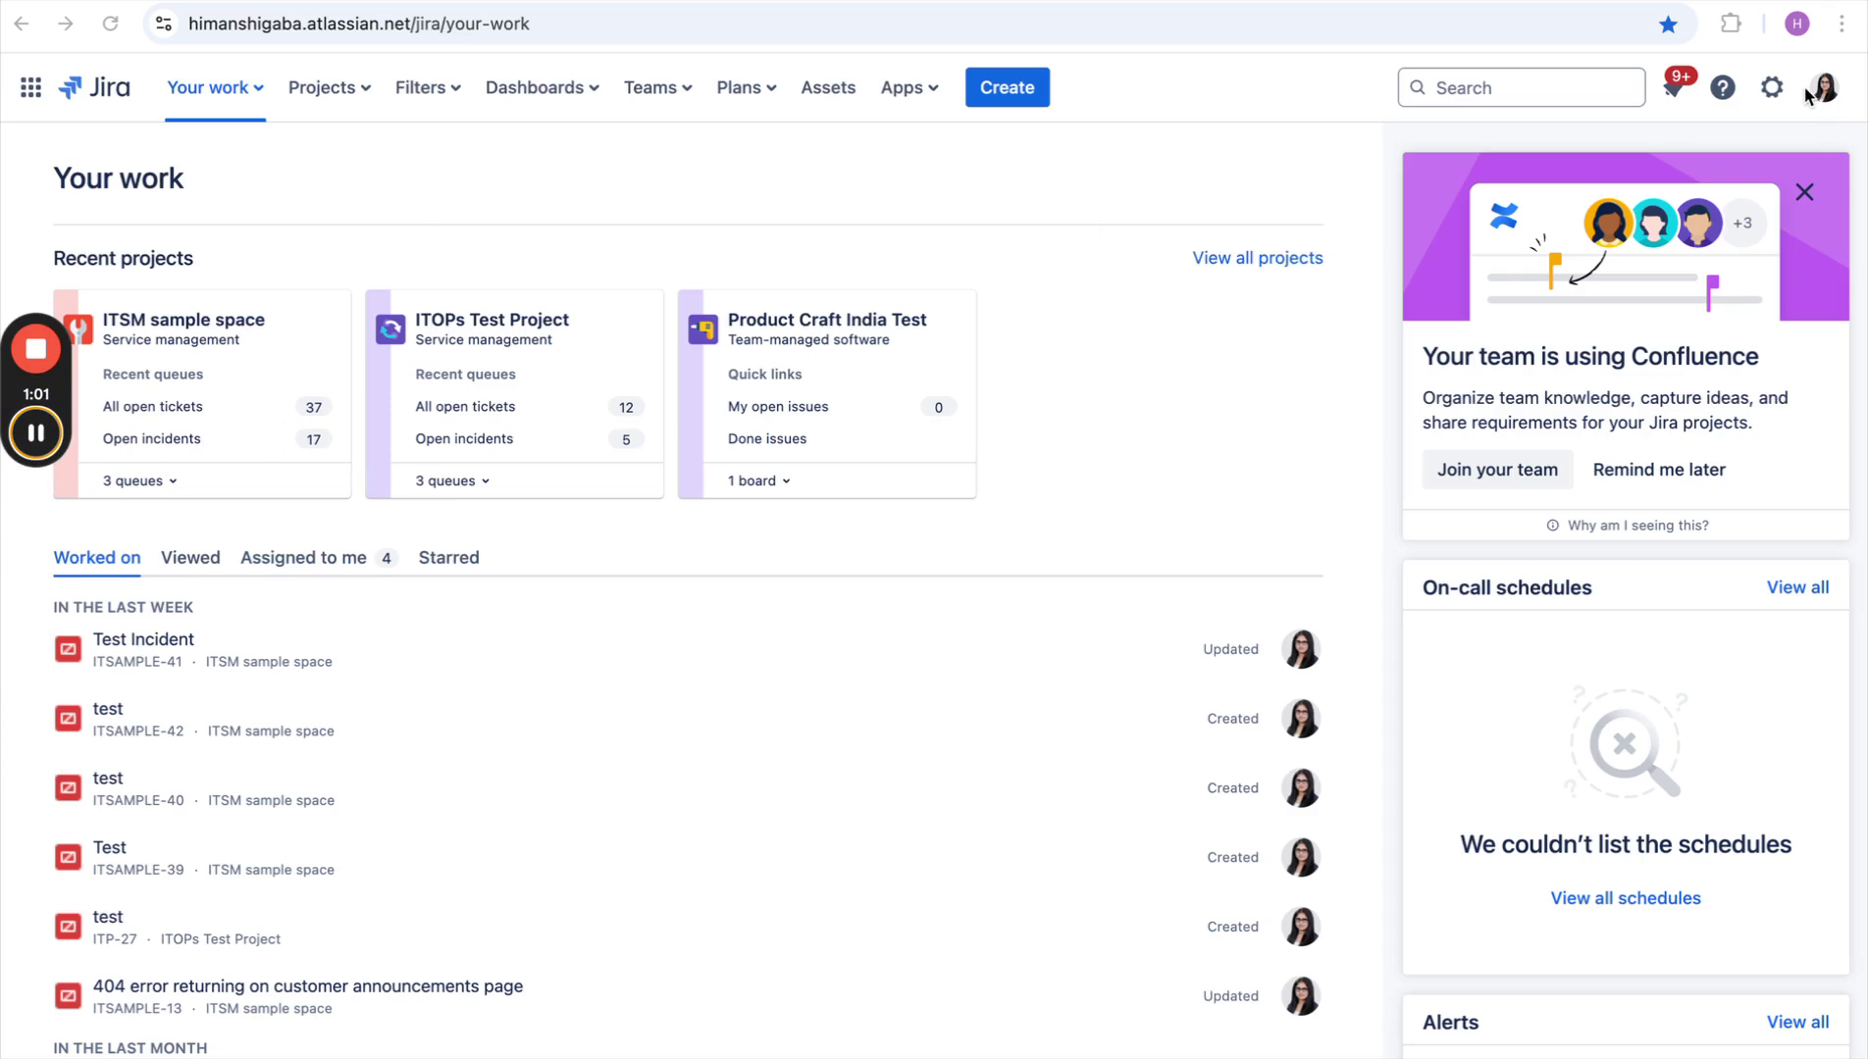
# Step: Open the Chat and video tools page under Operations in the Jira product settings
pyautogui.click(1773, 88)
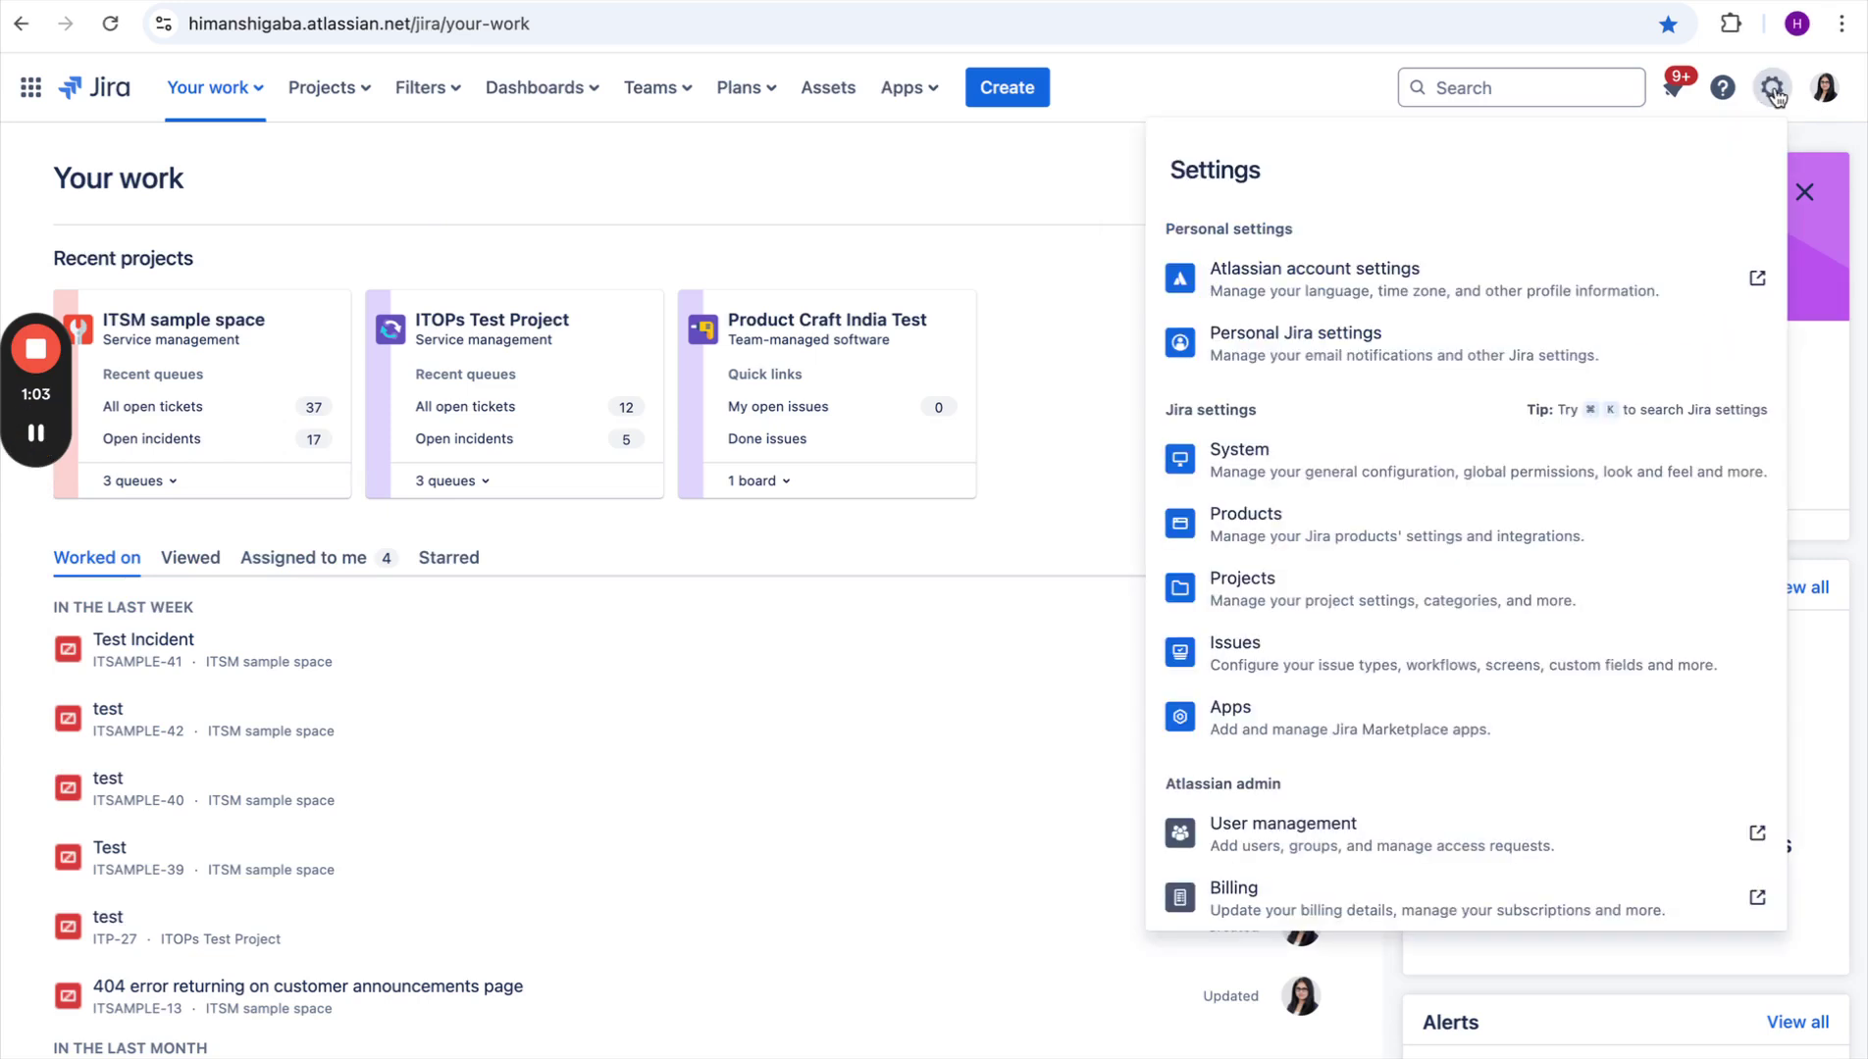
pyautogui.click(1399, 523)
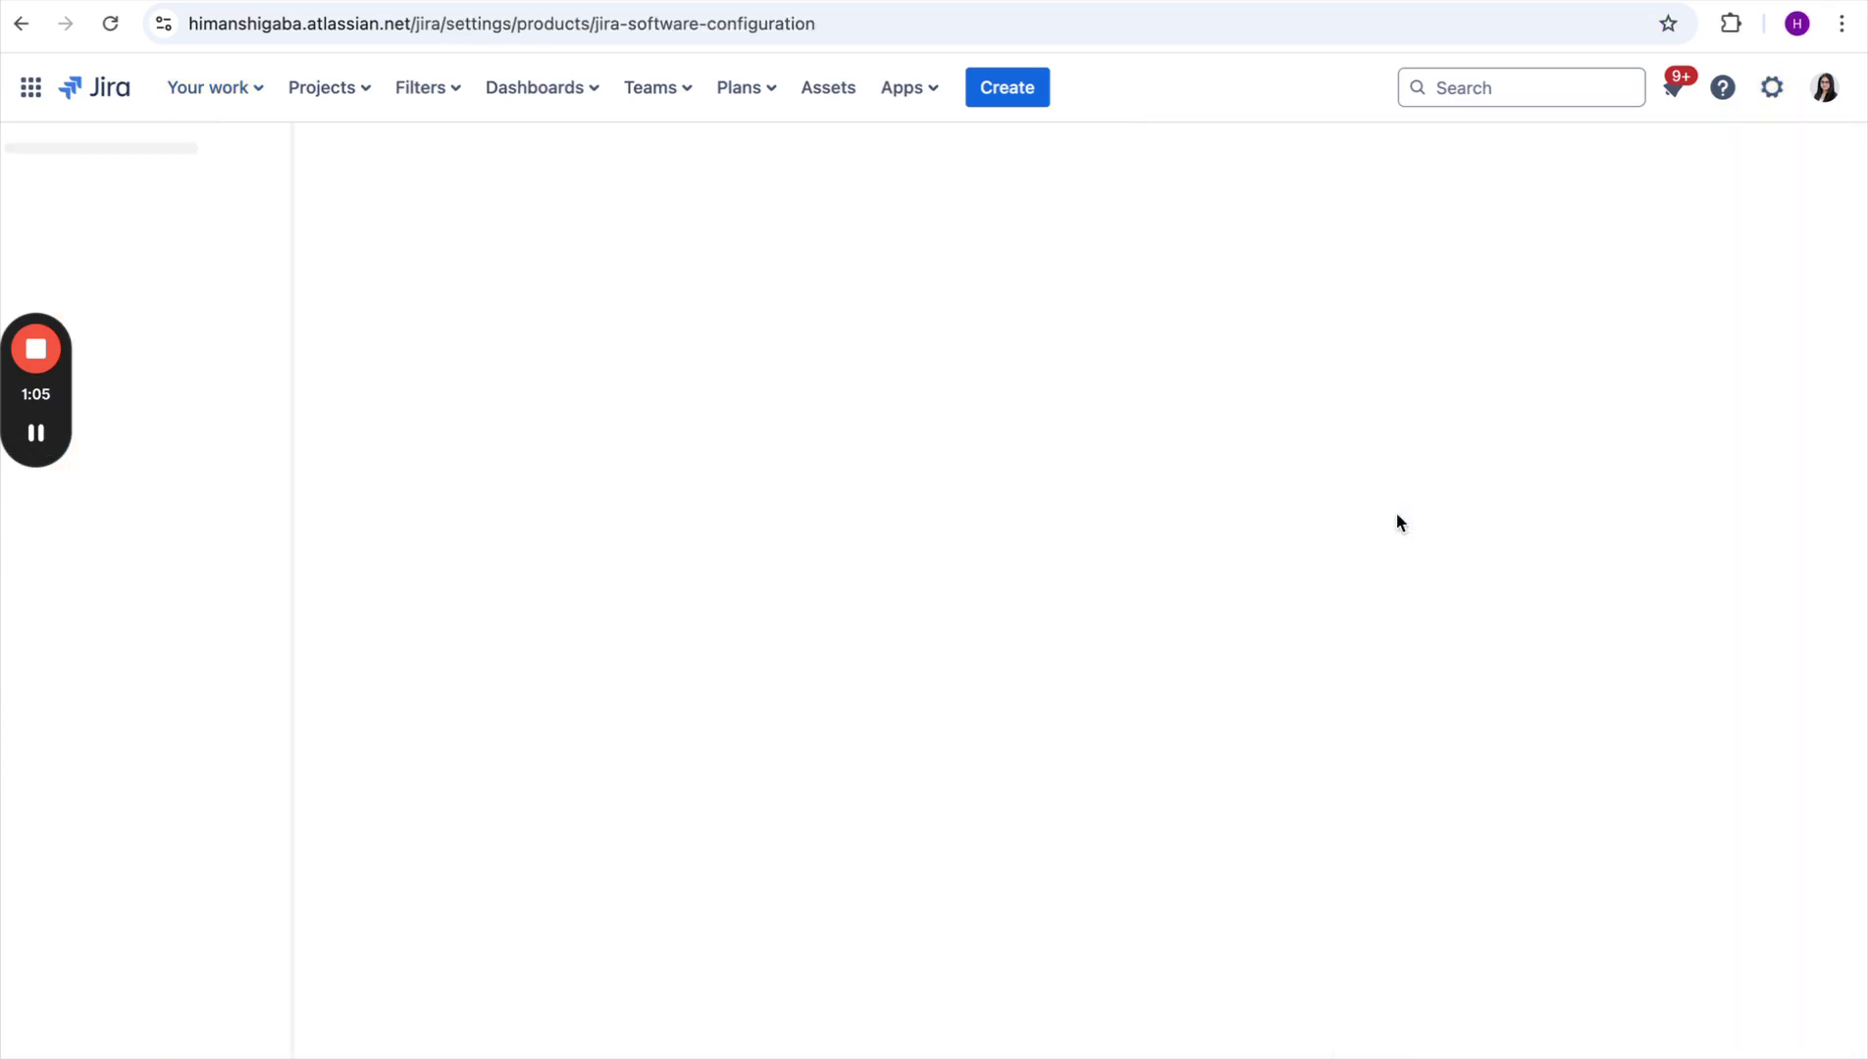
pyautogui.scroll(-4, 227, 710)
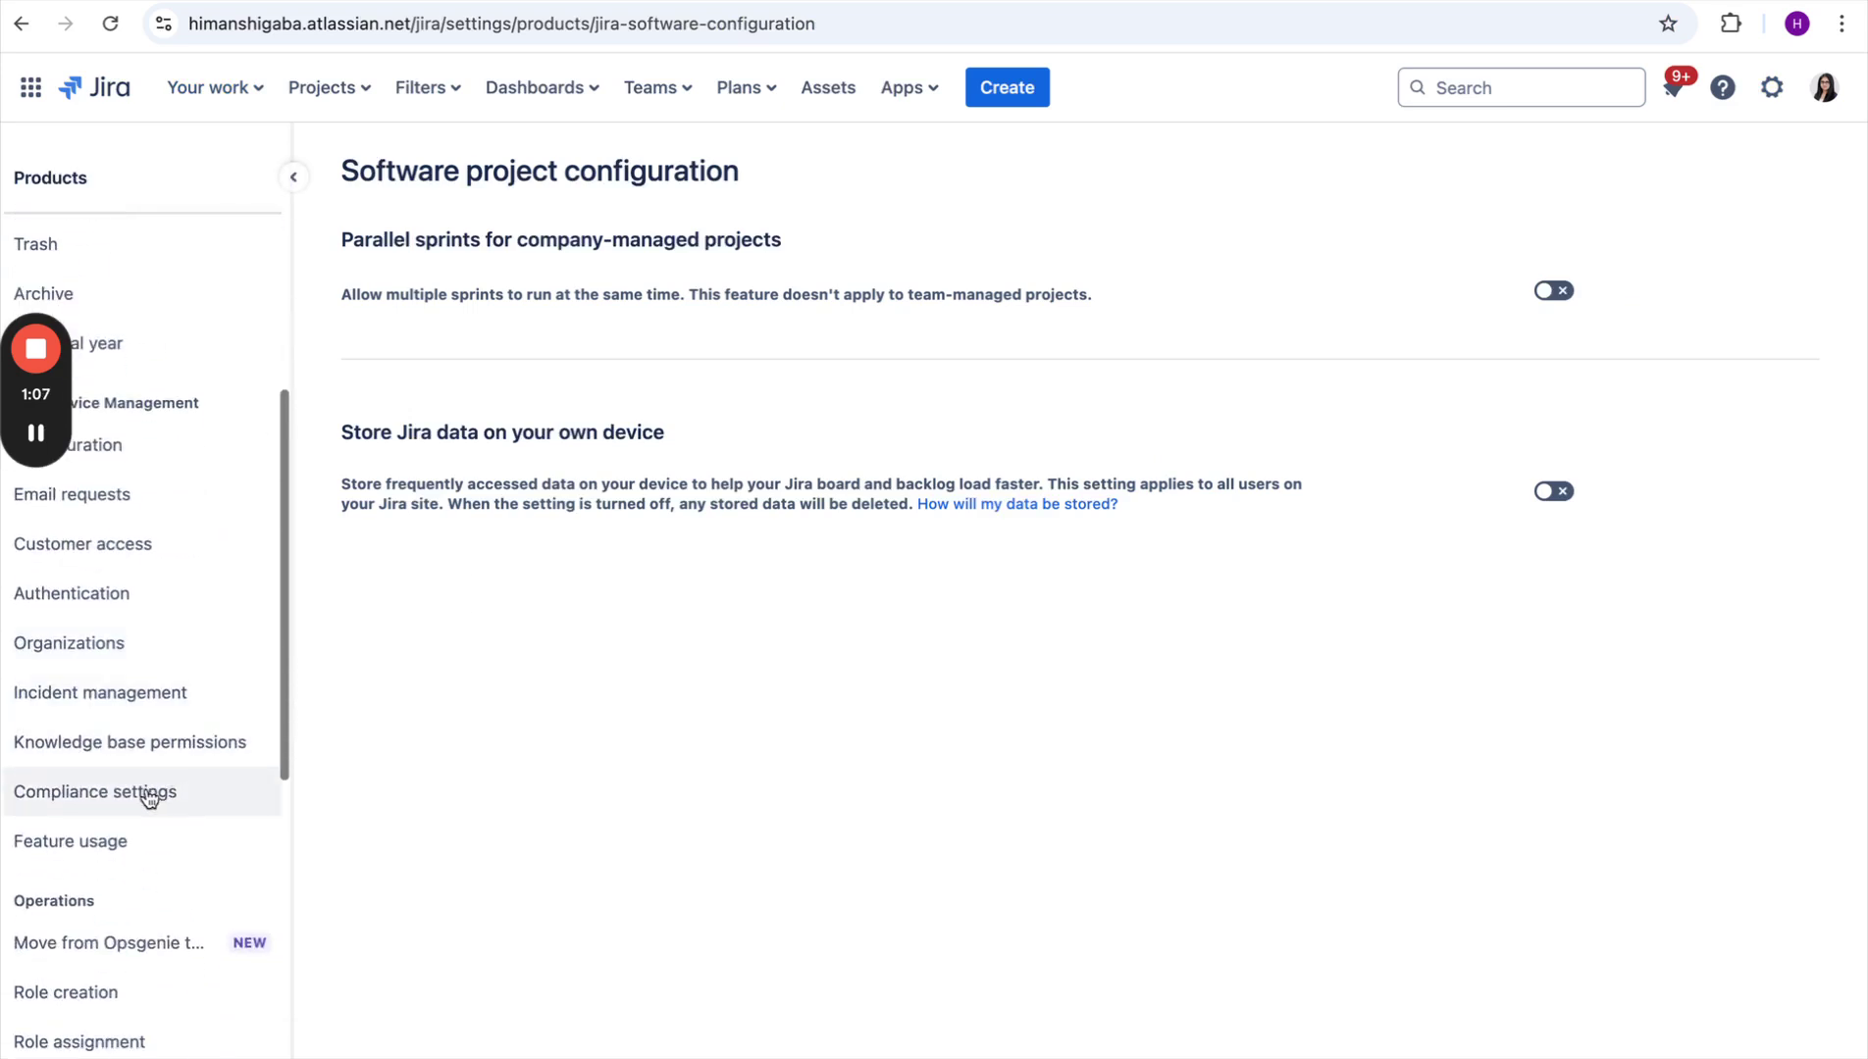
pyautogui.scroll(-3, 157, 785)
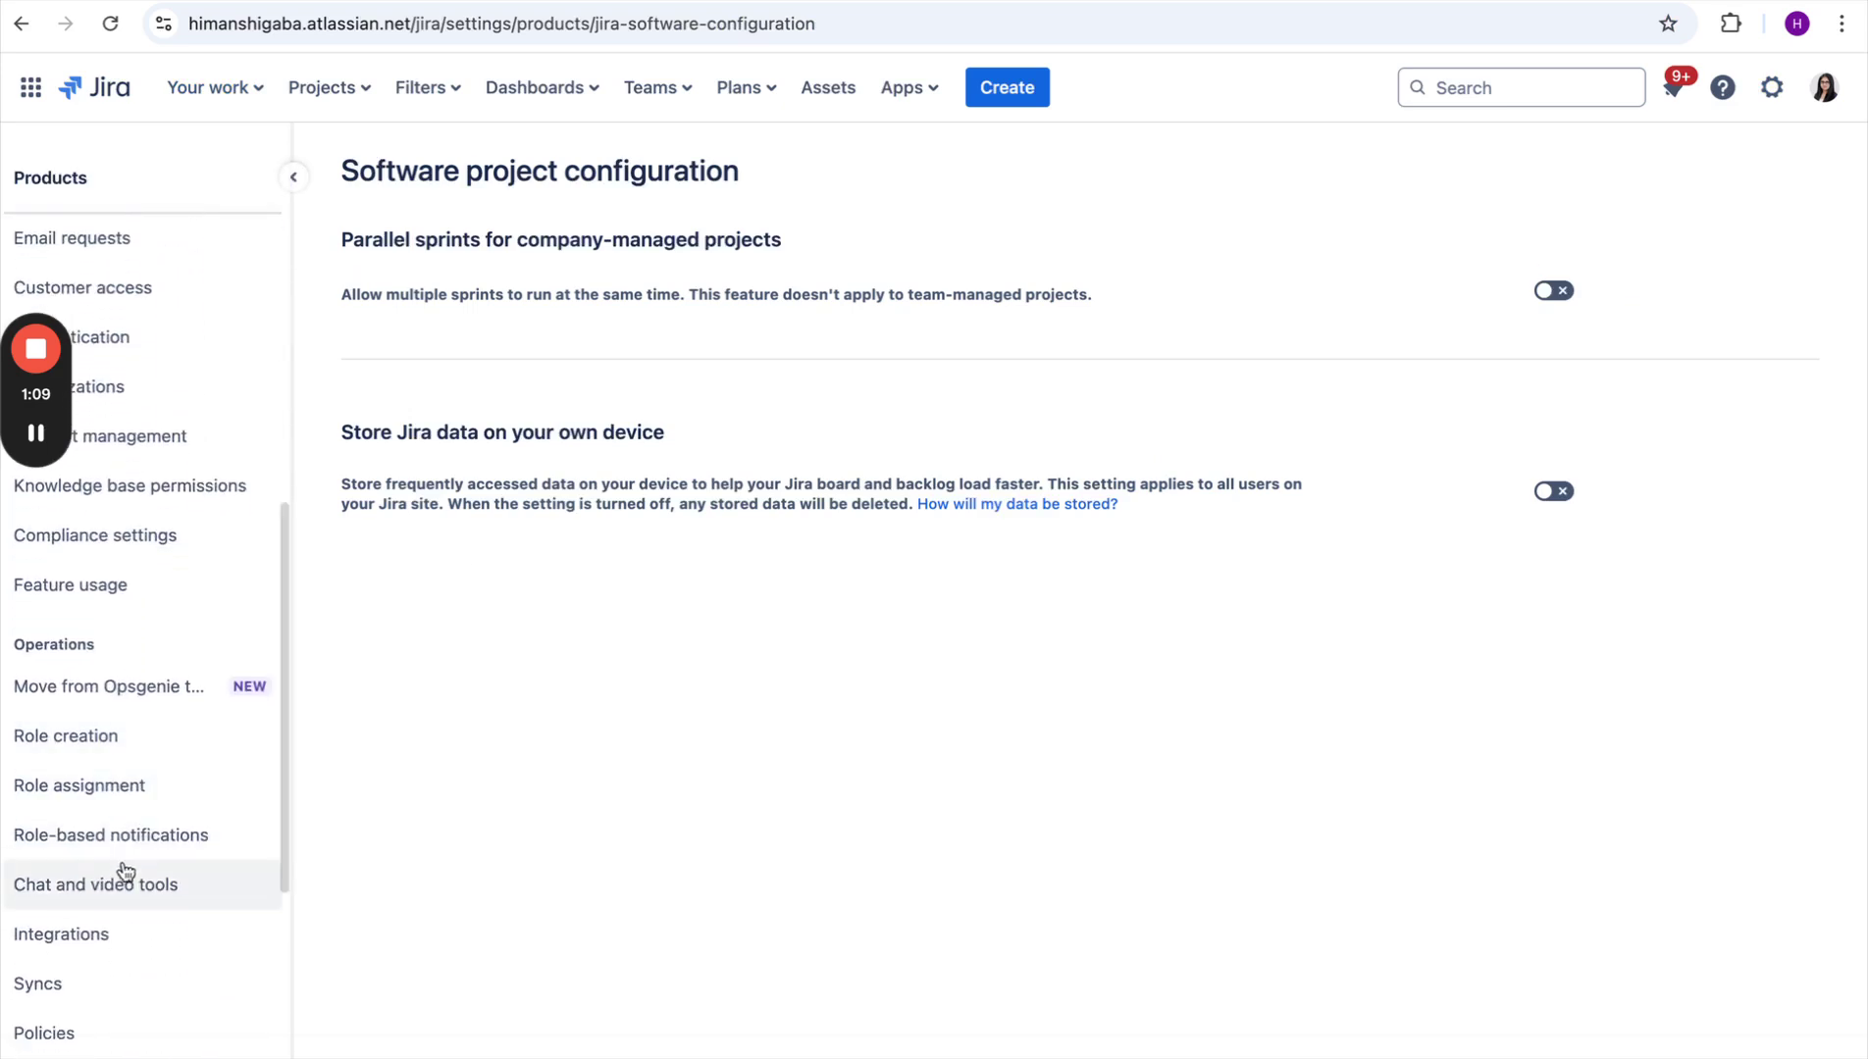
pyautogui.click(125, 883)
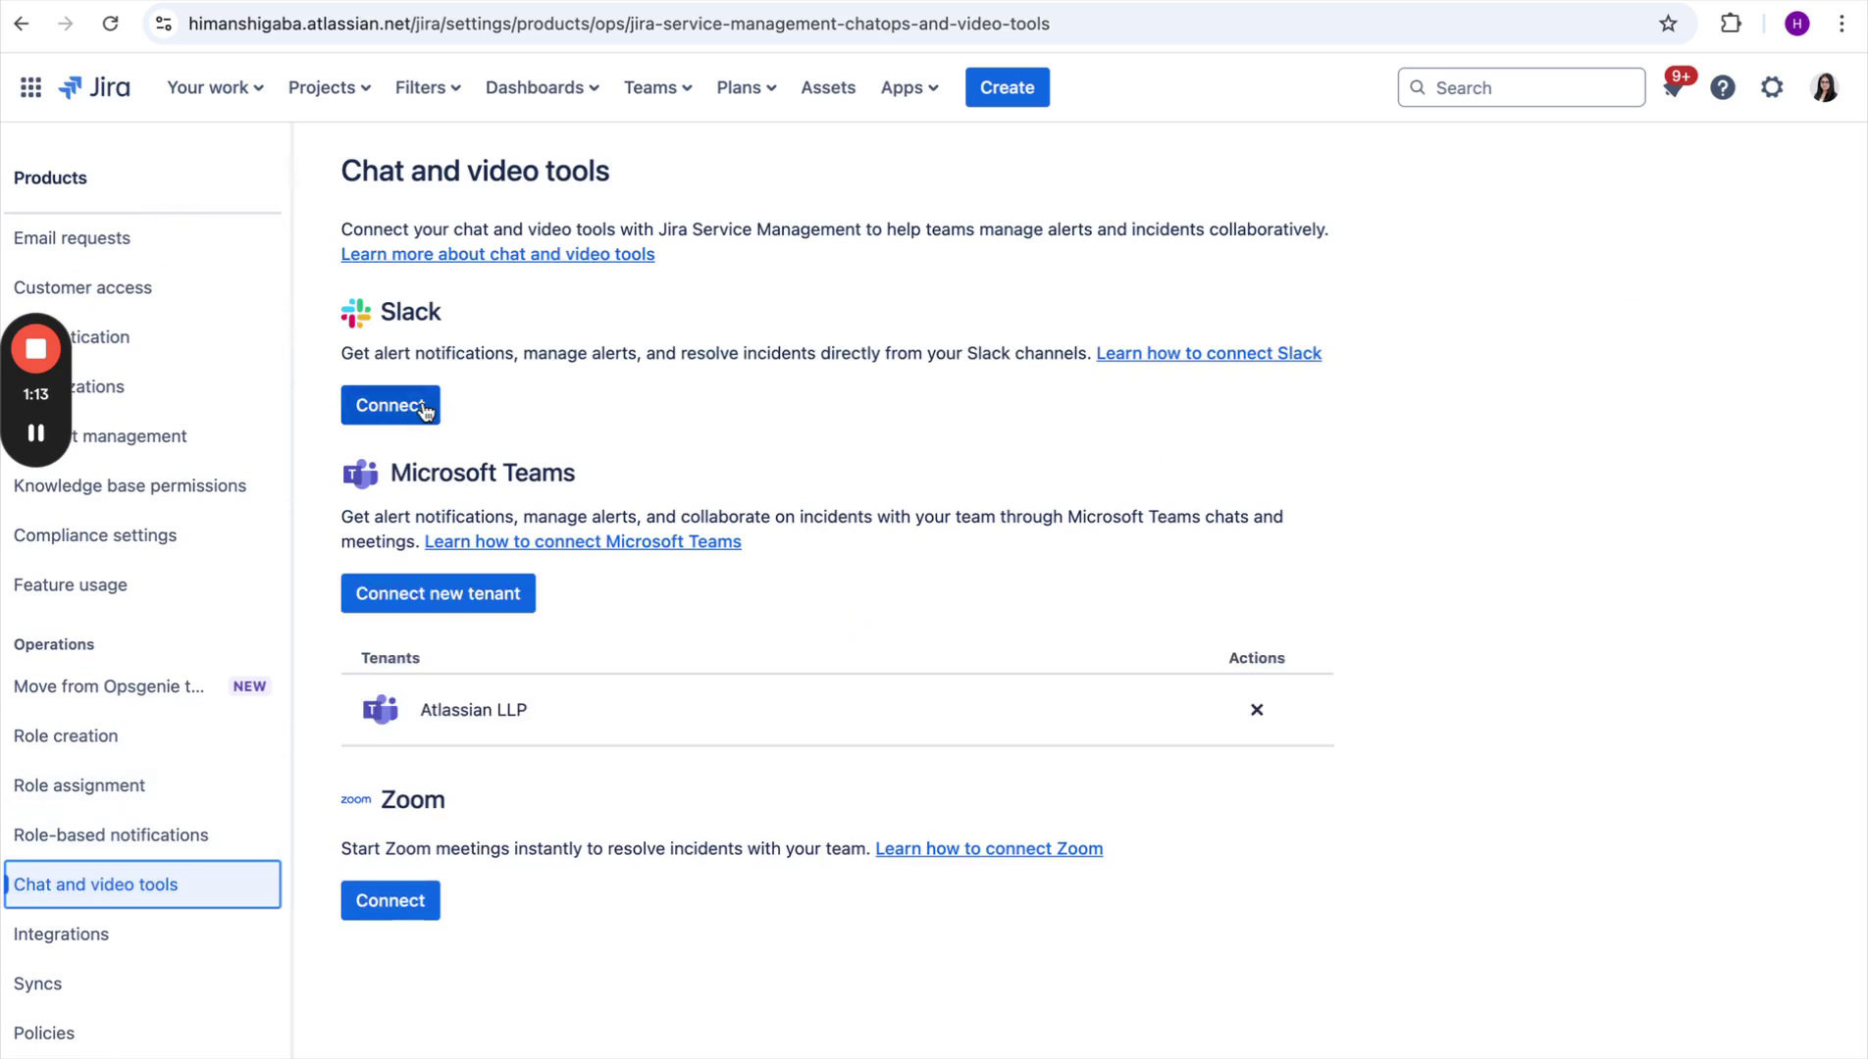
# Step: Connect Slack to Jira Service Management, choosing the Acme Inc workspace and allowing the requested access
pyautogui.click(422, 407)
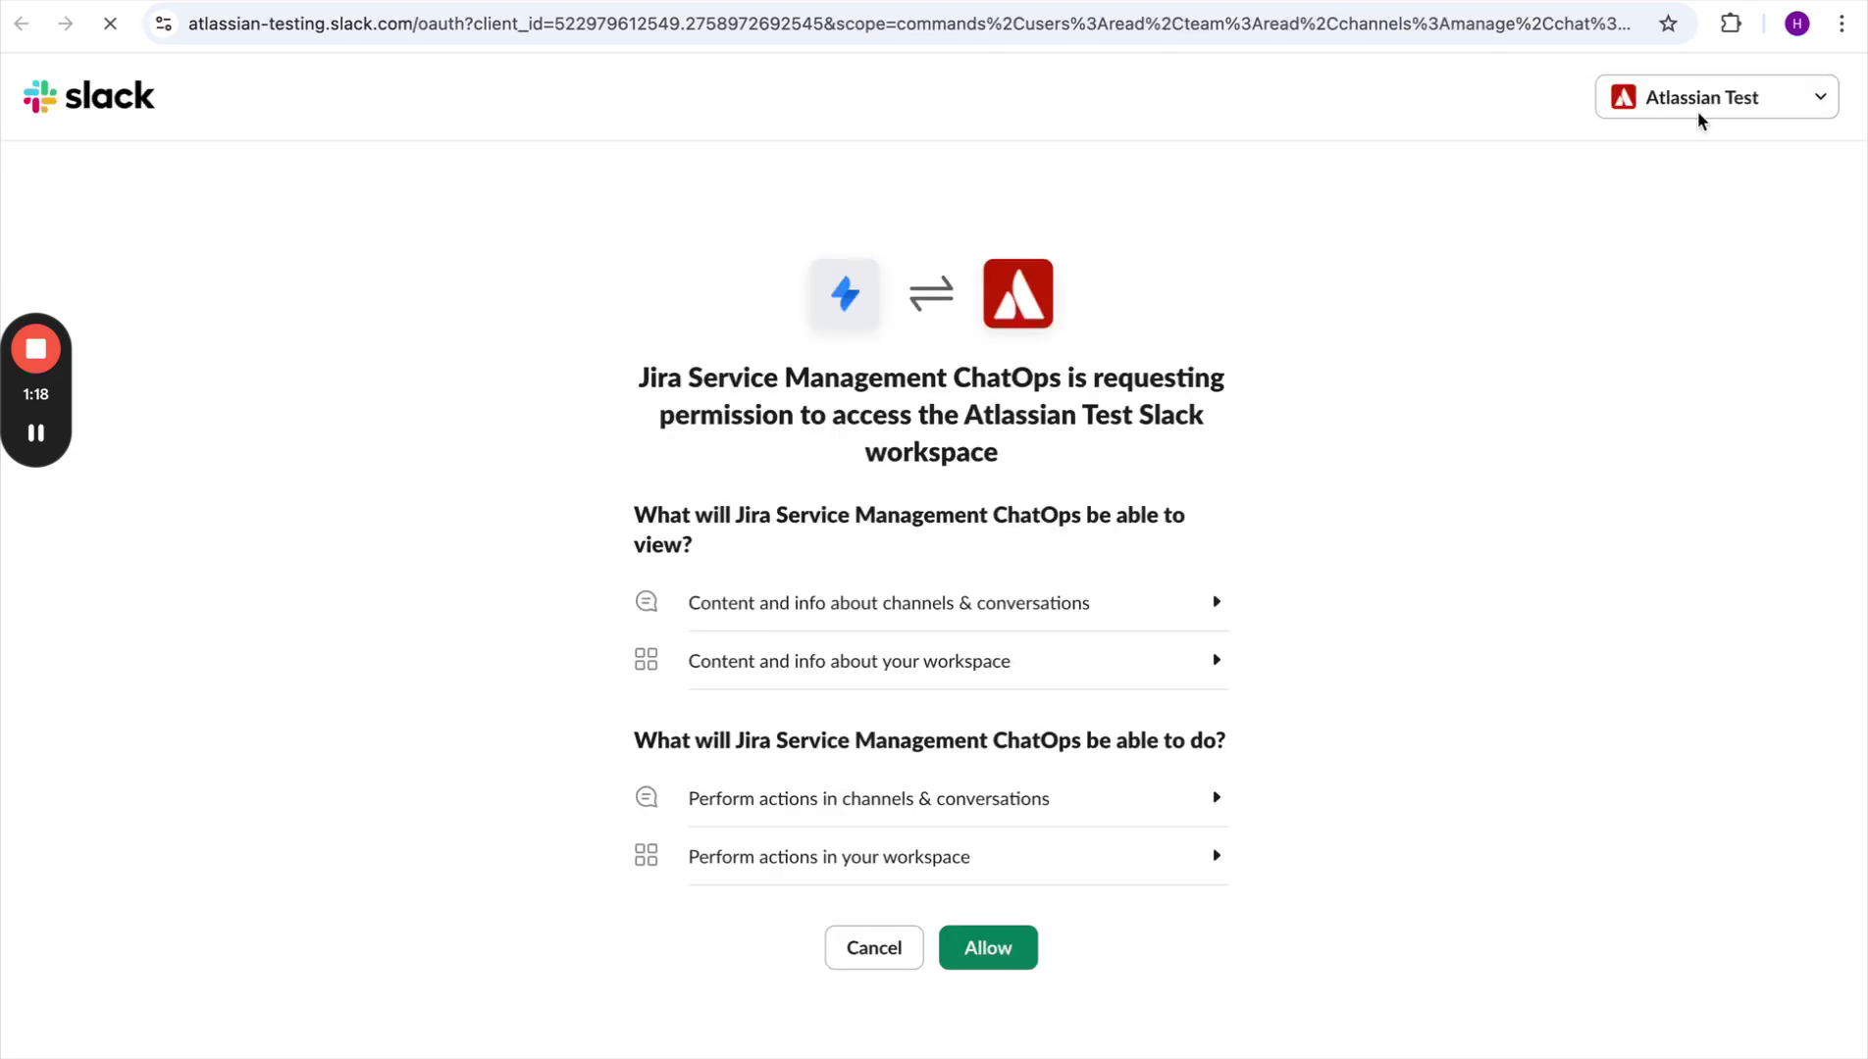
pyautogui.click(1701, 110)
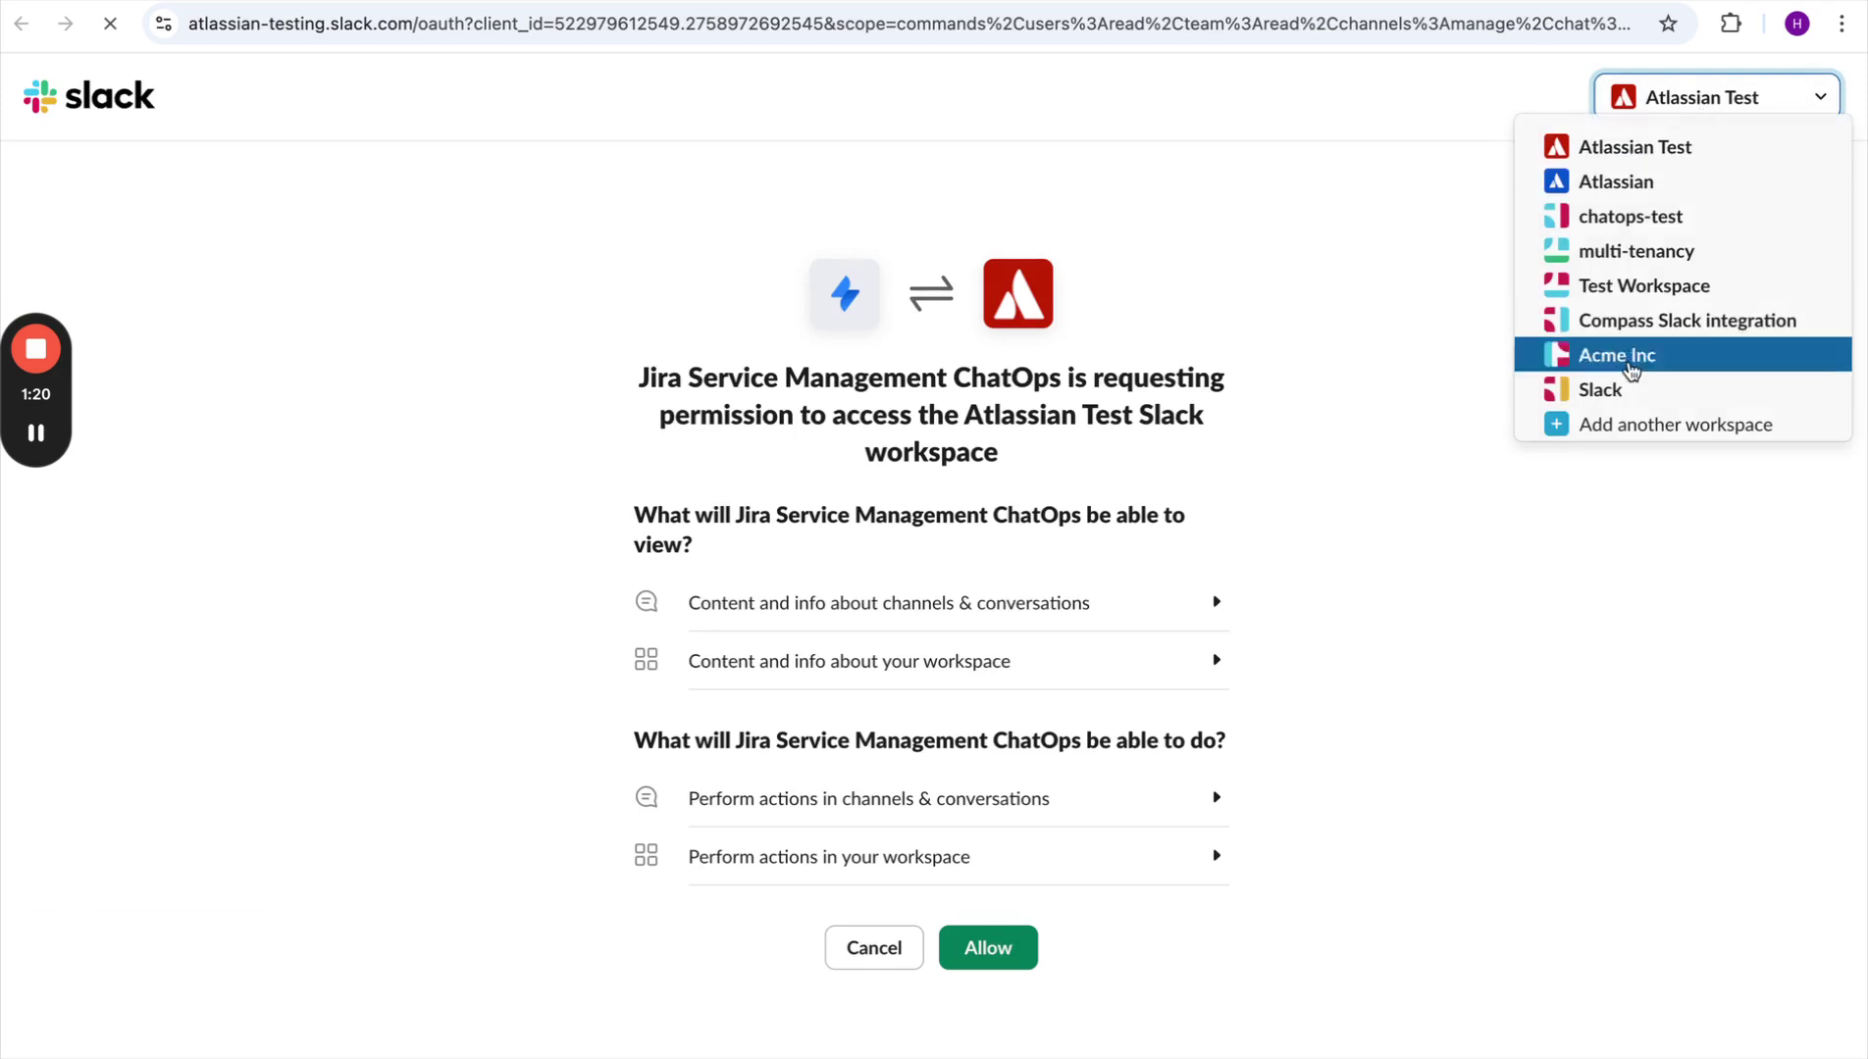
pyautogui.click(1632, 357)
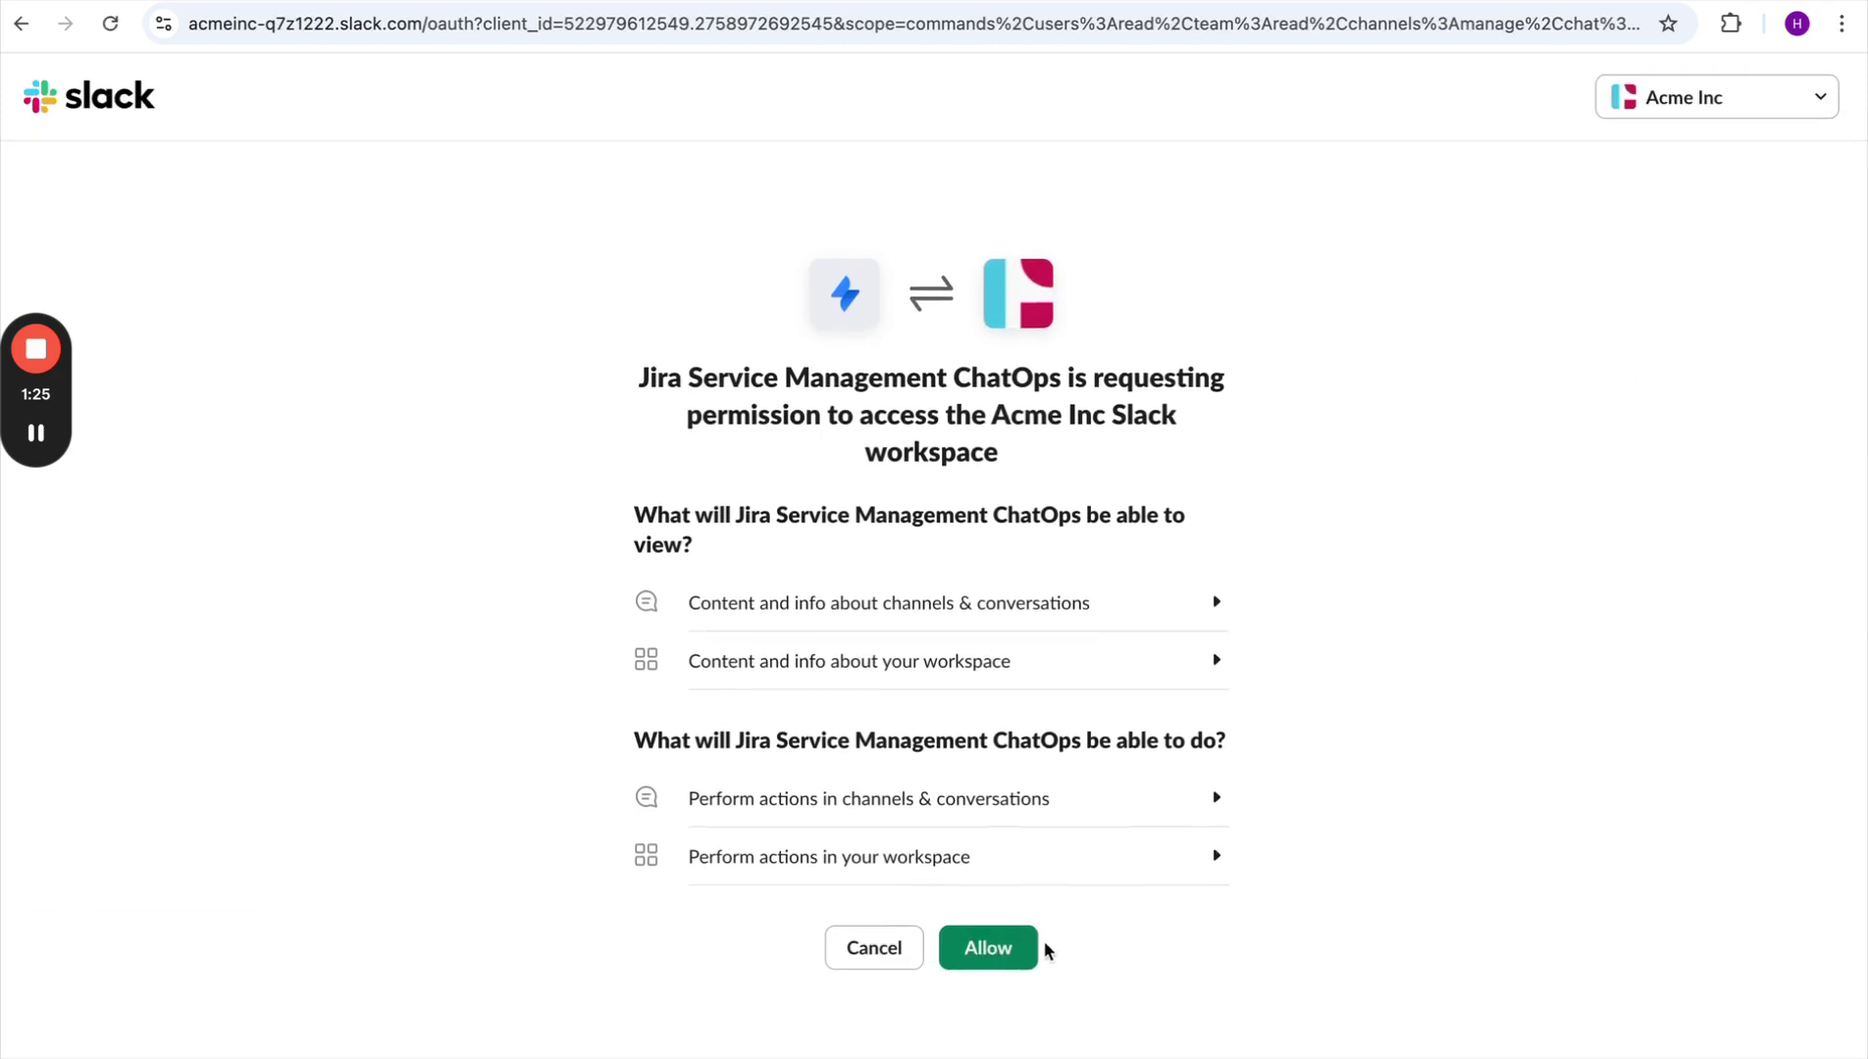
pyautogui.click(1020, 949)
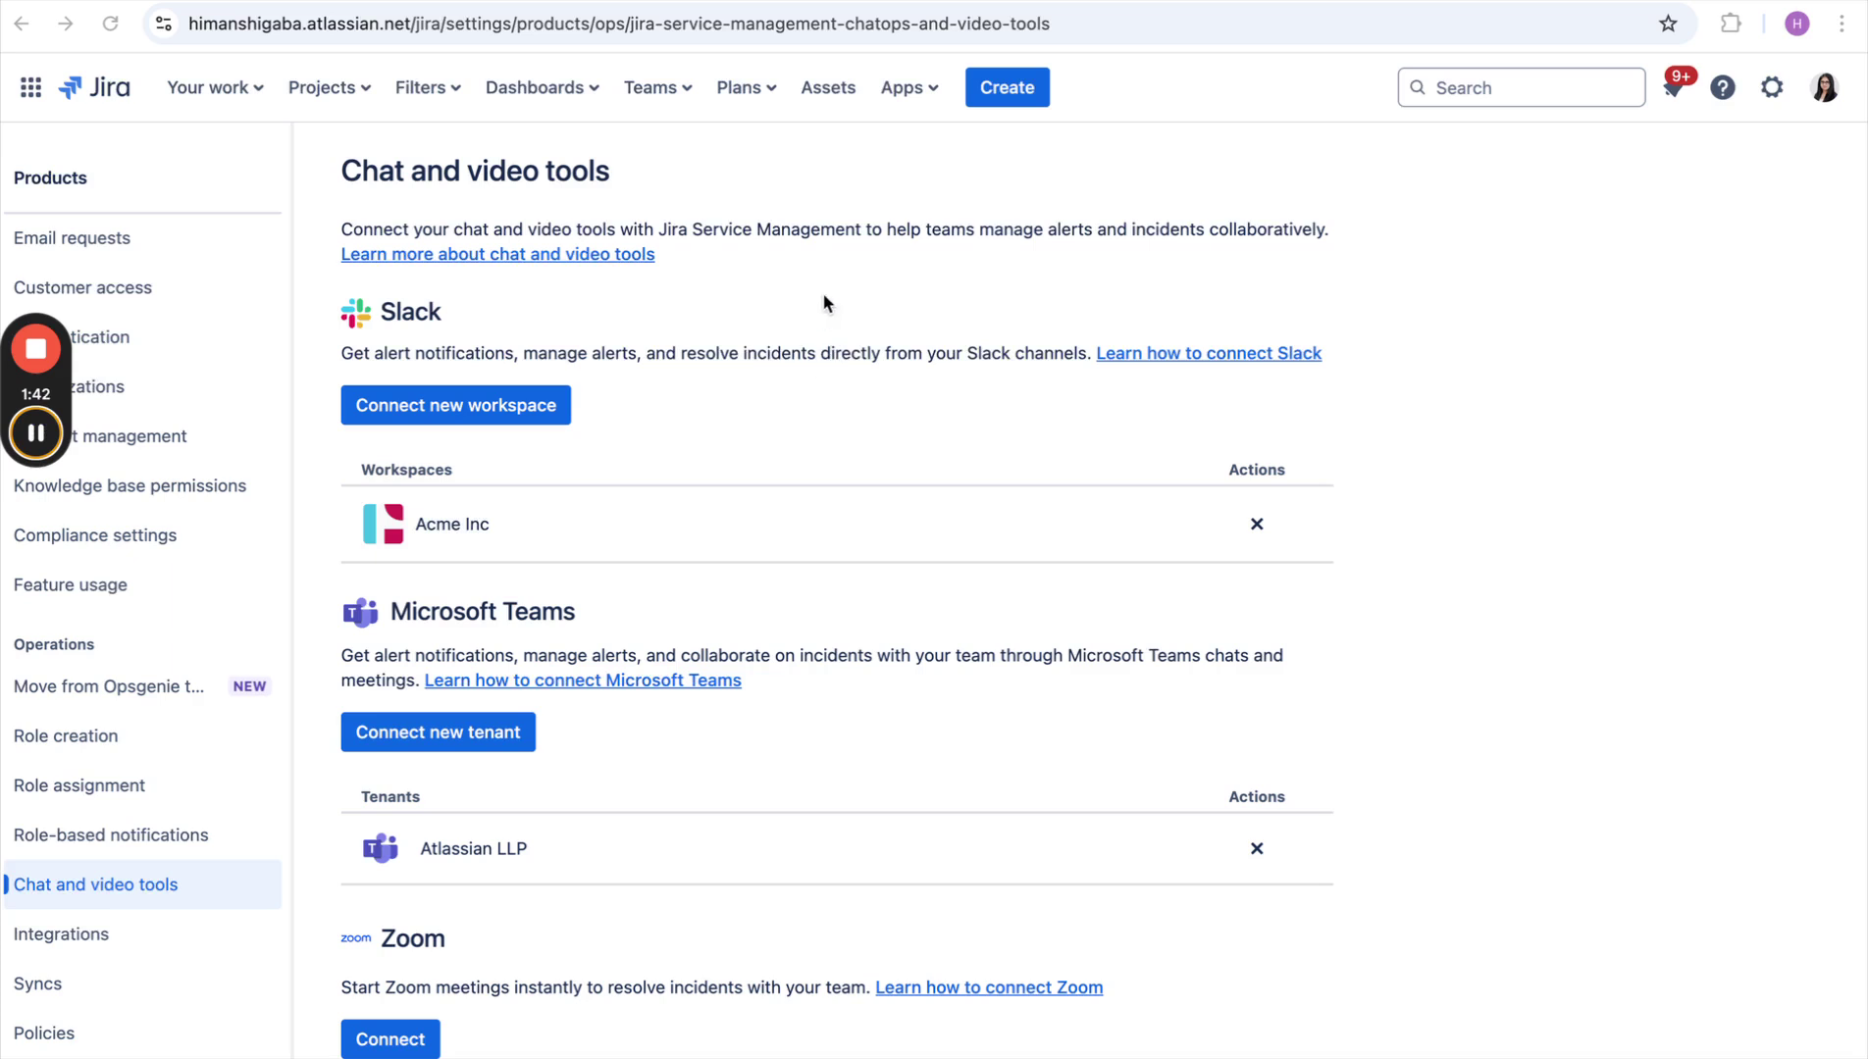
# Step: Open the Integrations page in the operations area of Acme Inc Team
pyautogui.click(663, 88)
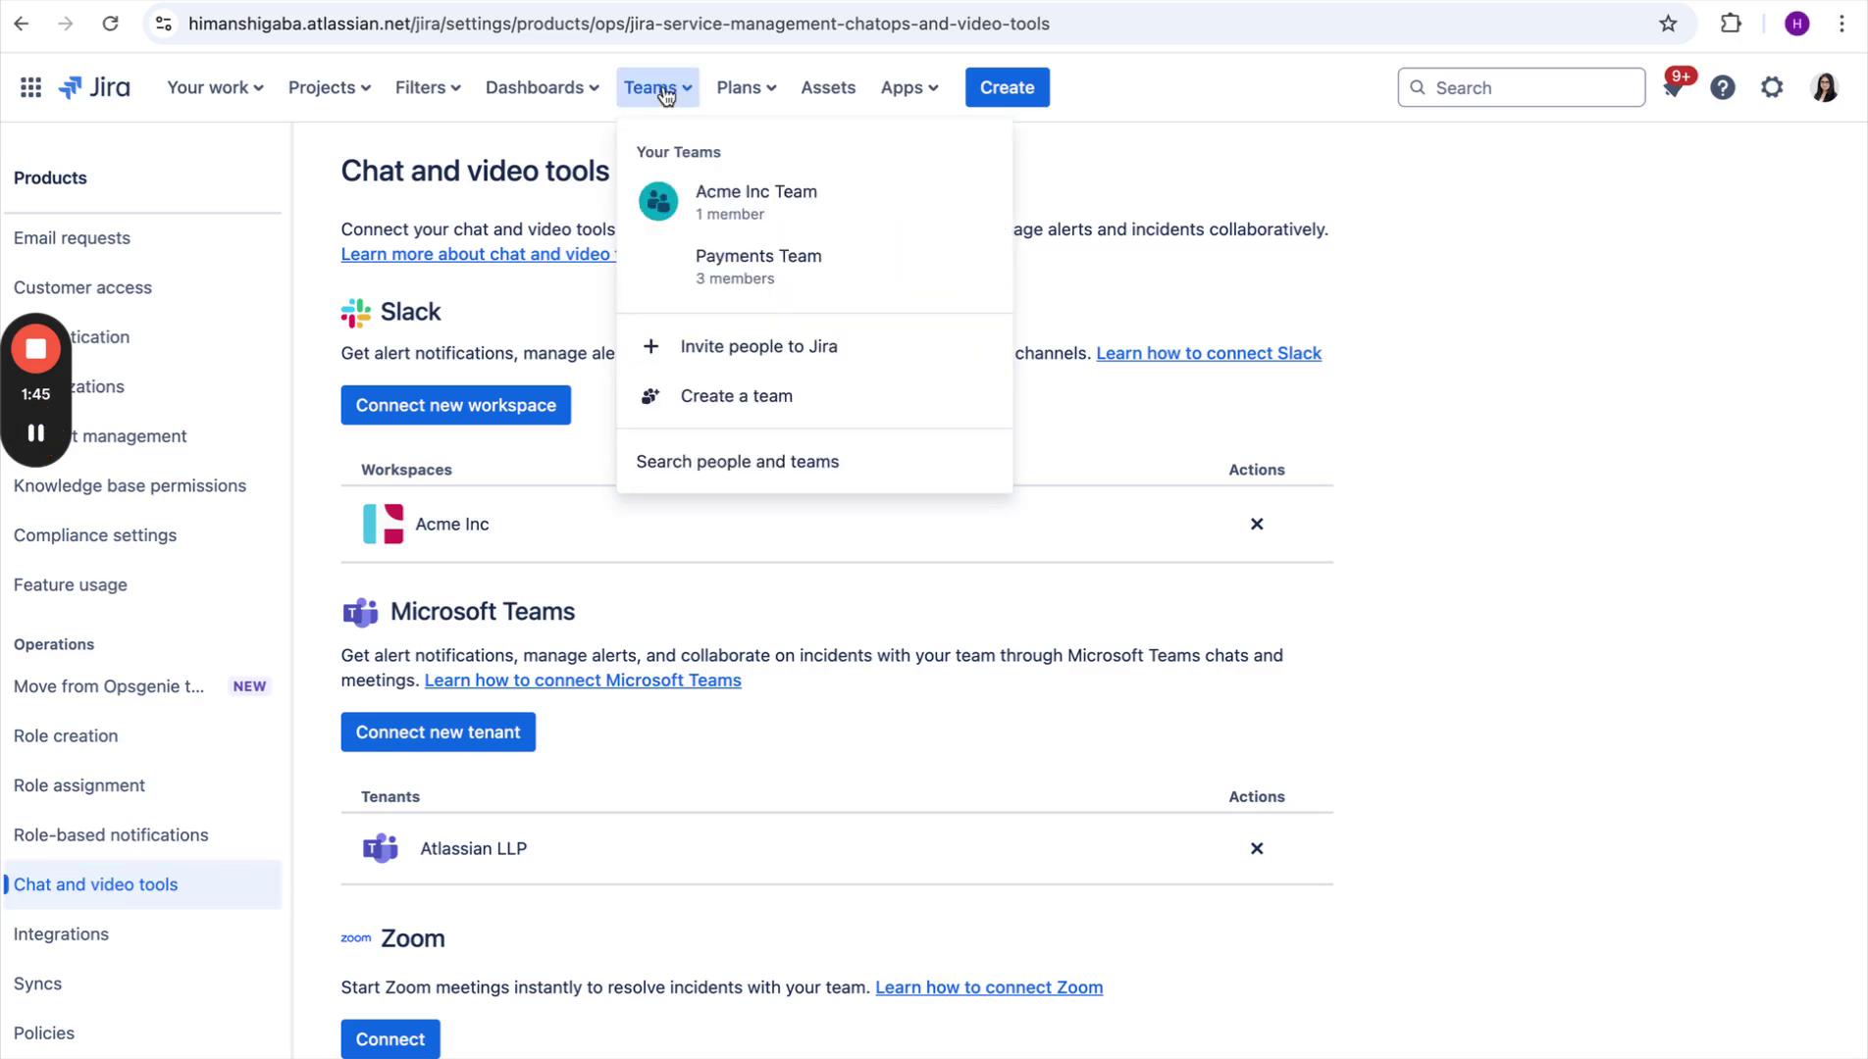
pyautogui.click(714, 198)
pyautogui.scroll(-5, 1125, 700)
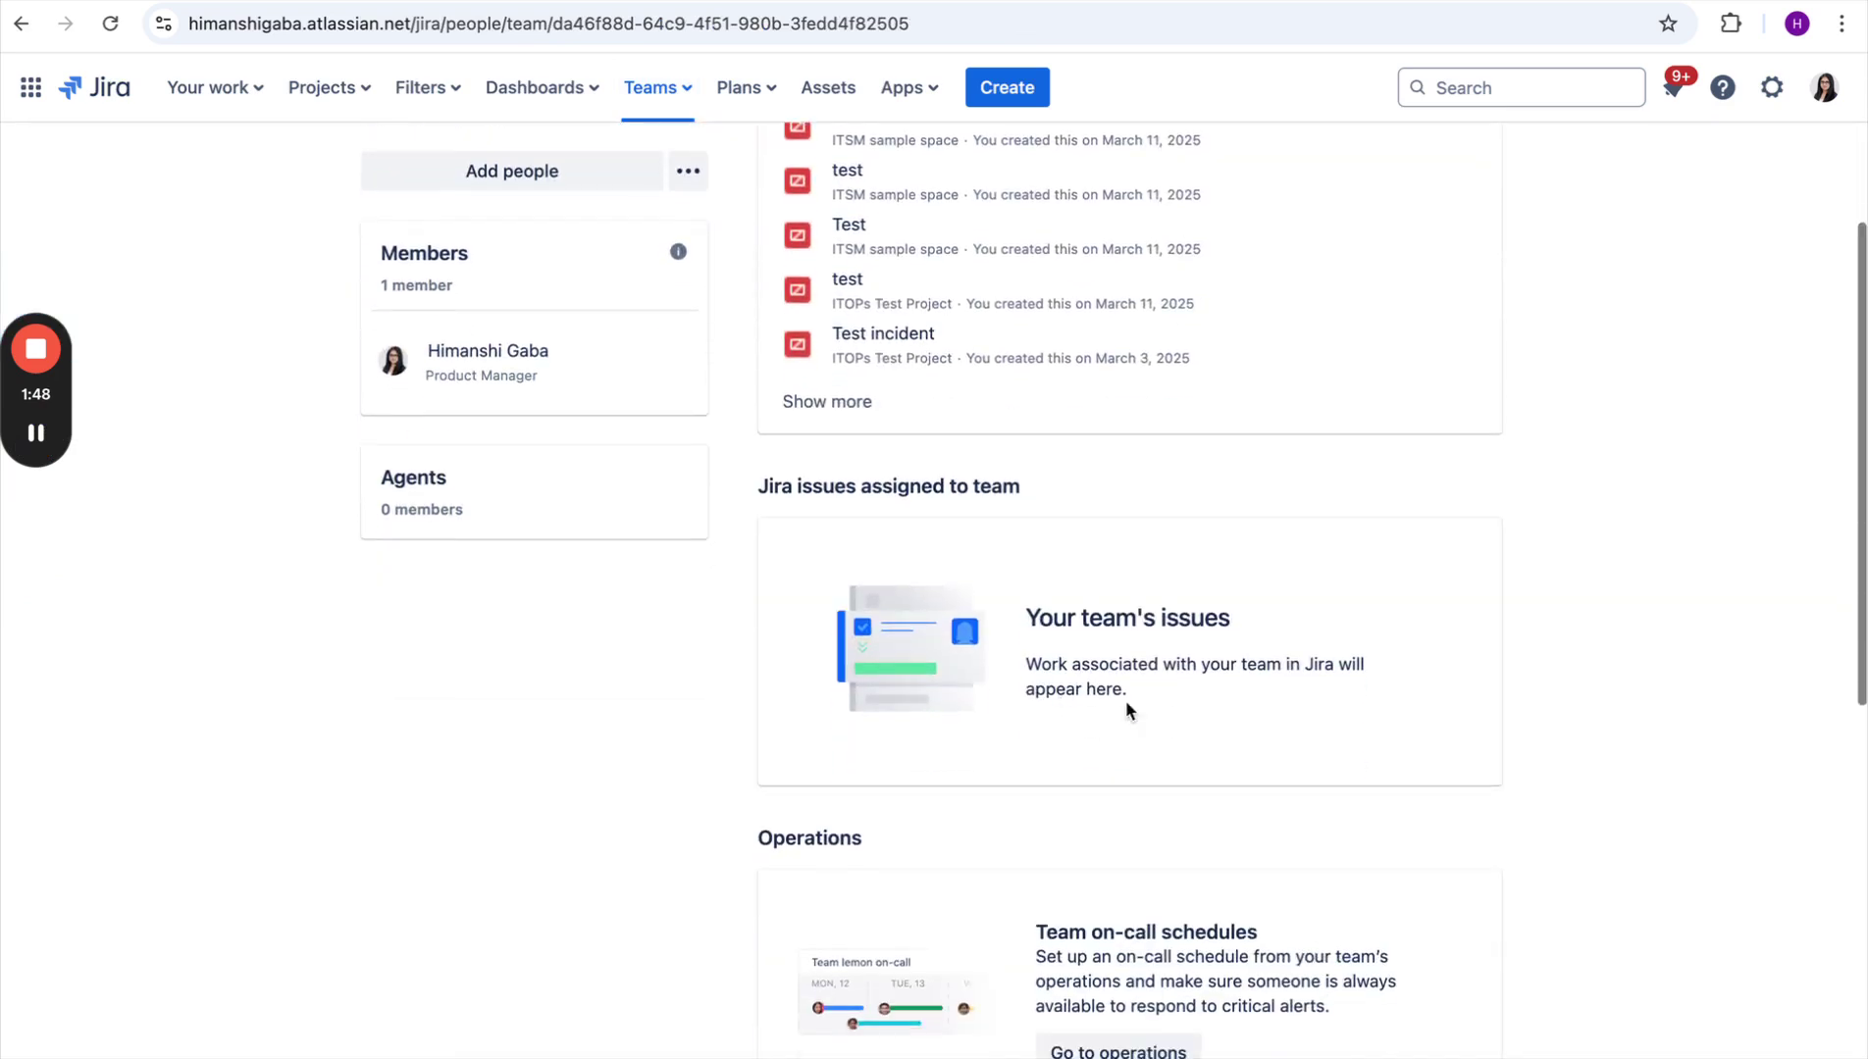
pyautogui.click(1101, 804)
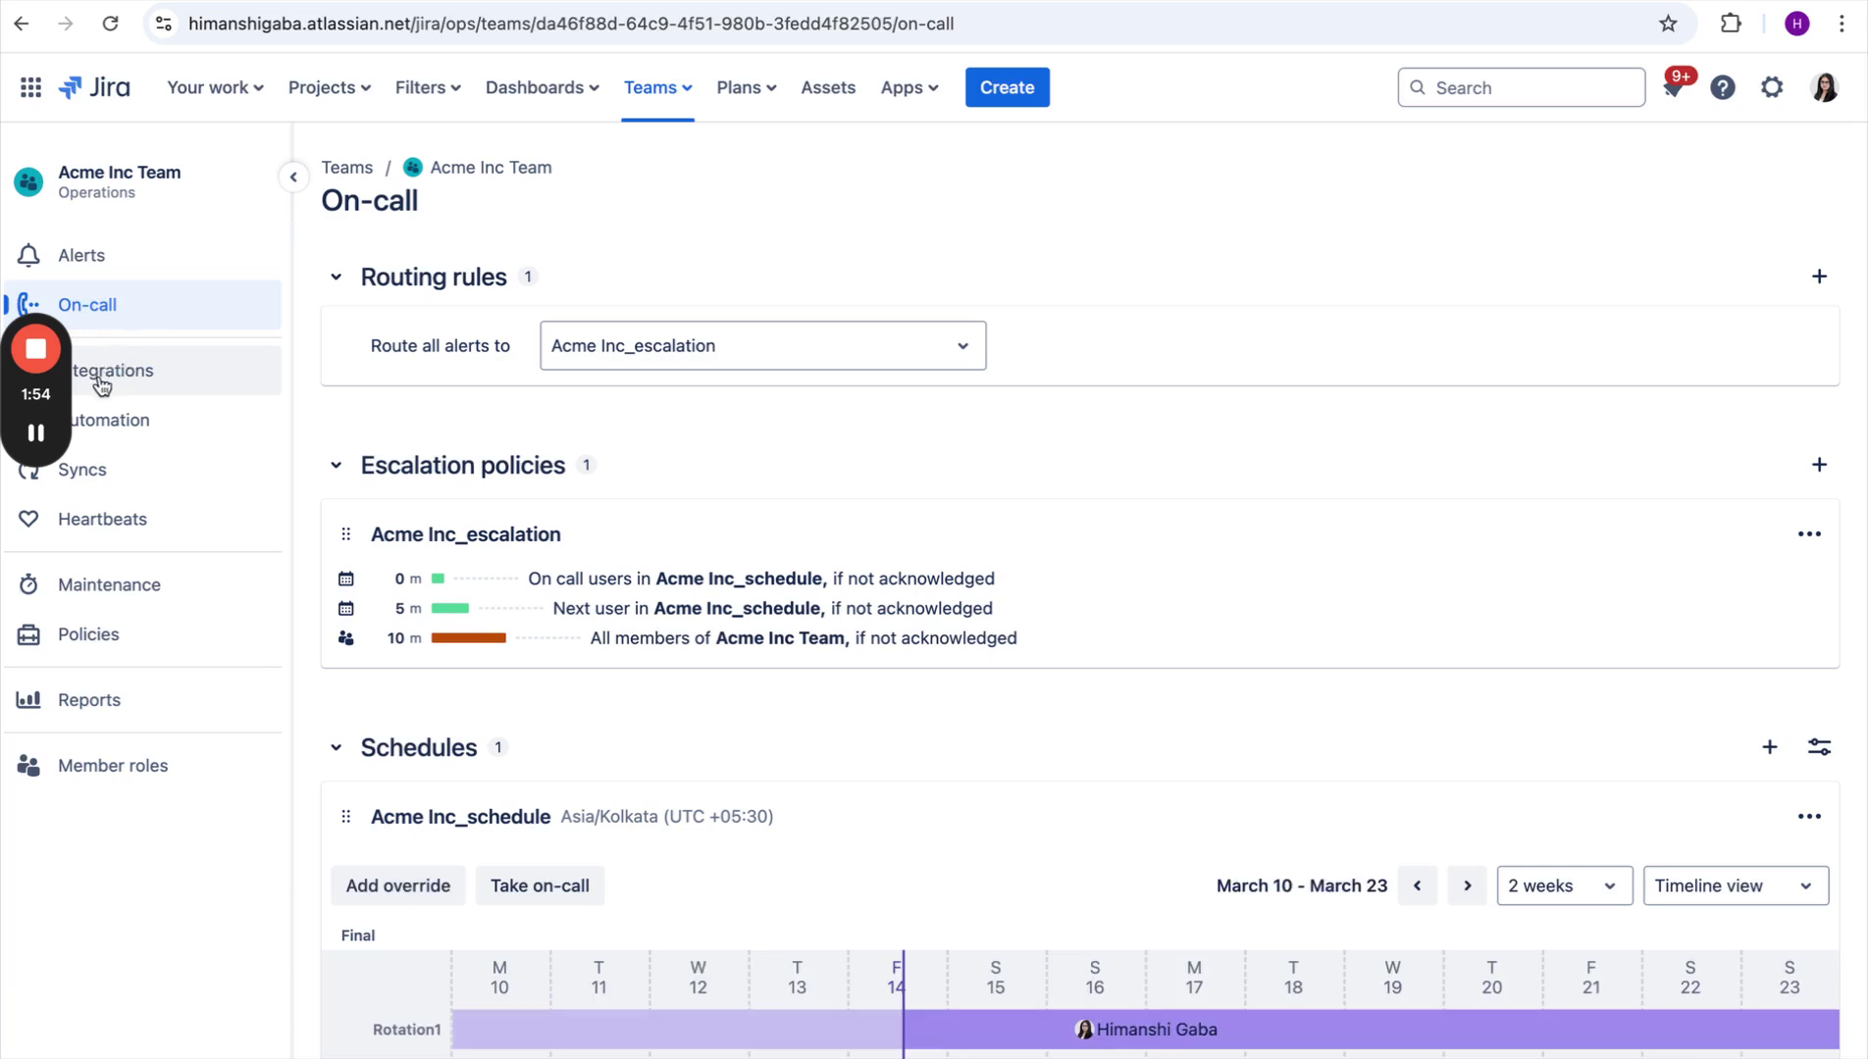
pyautogui.click(101, 384)
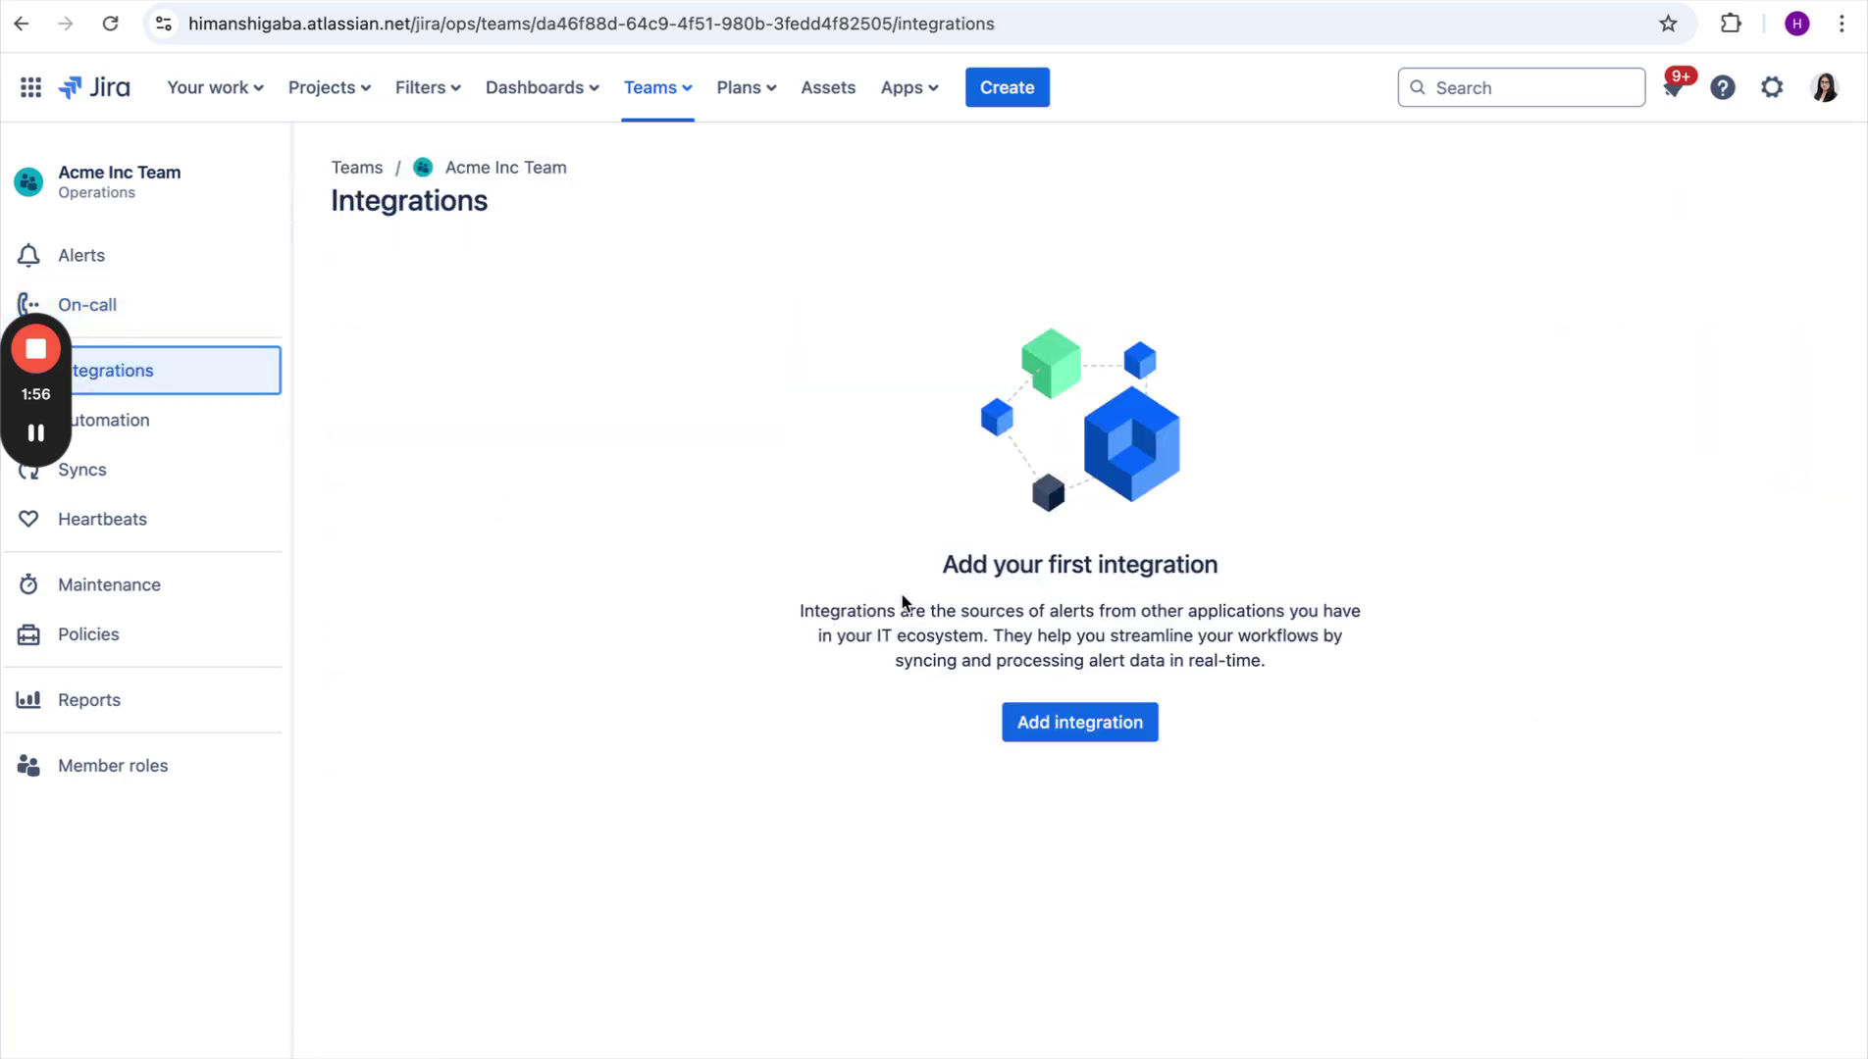
# Step: Add a Slack integration named "Operations Alerts" with Acme Inc Team as responder and Acme Inc as the Slack workspace
pyautogui.click(1047, 726)
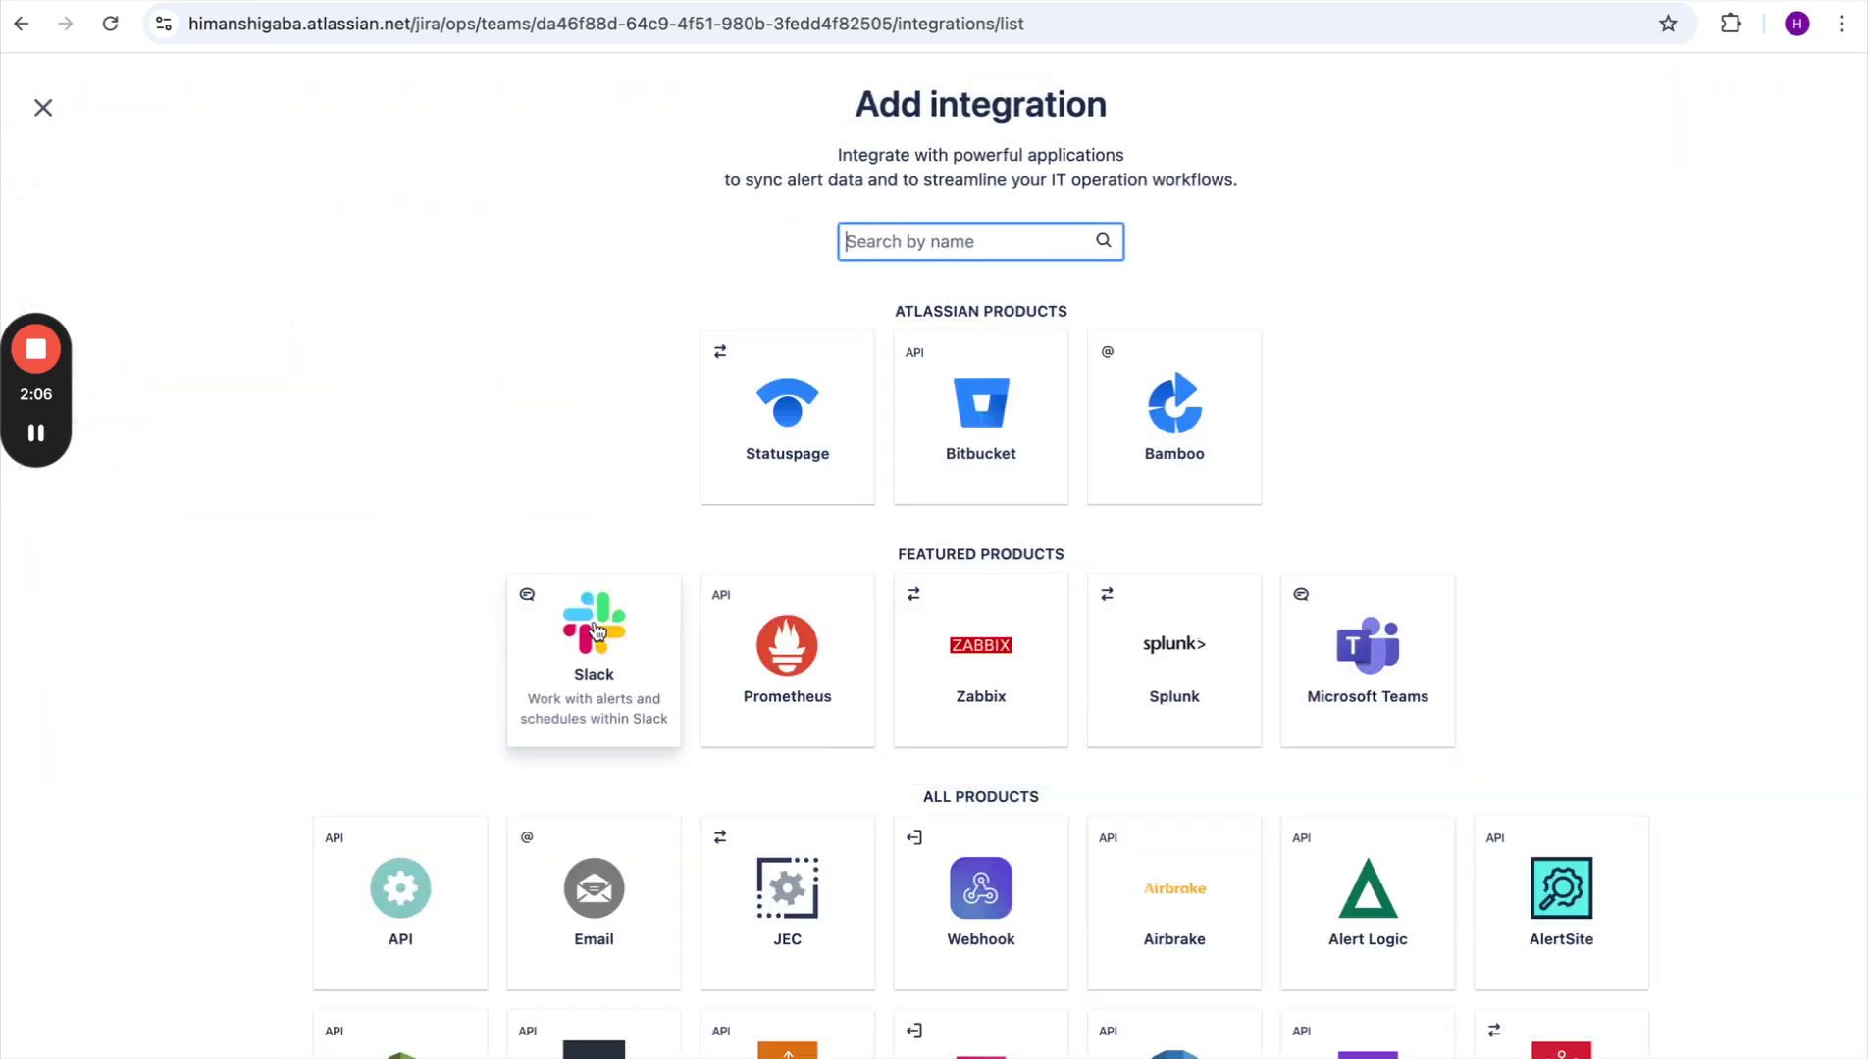
pyautogui.click(593, 627)
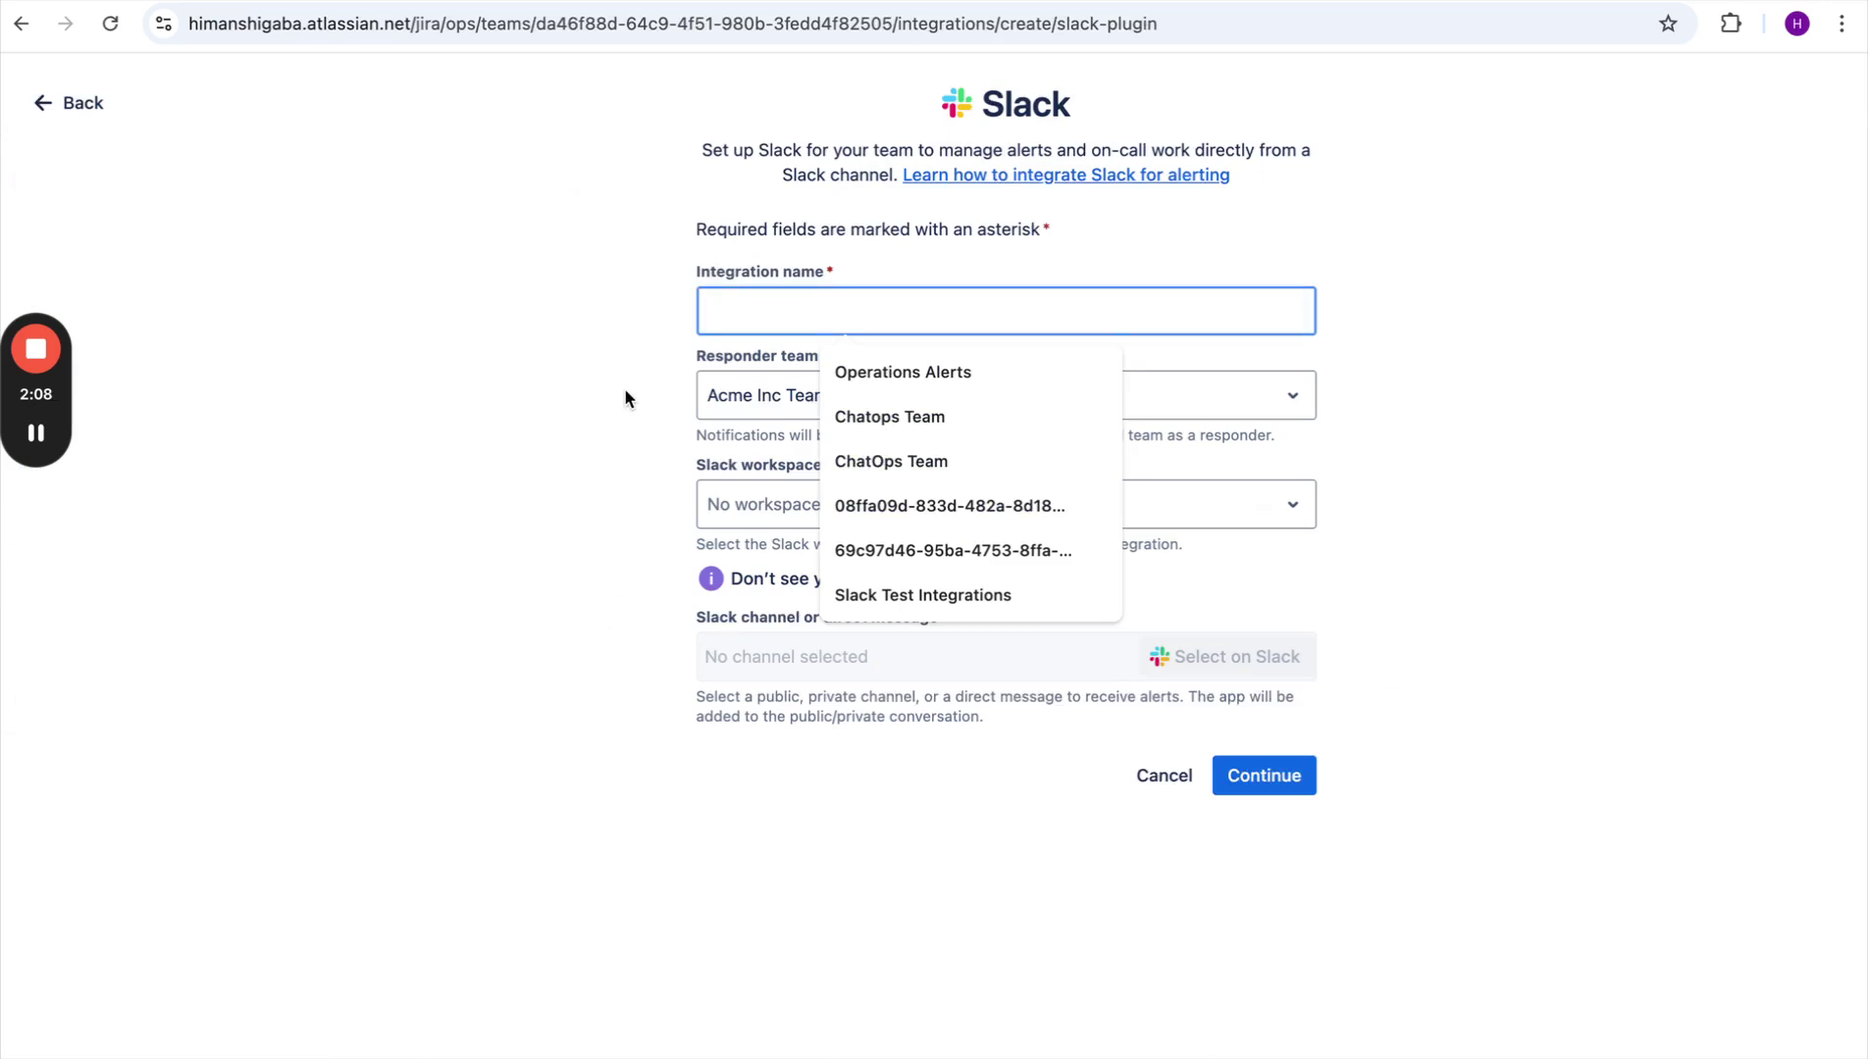
pyautogui.click(588, 402)
pyautogui.moveTo(35, 437)
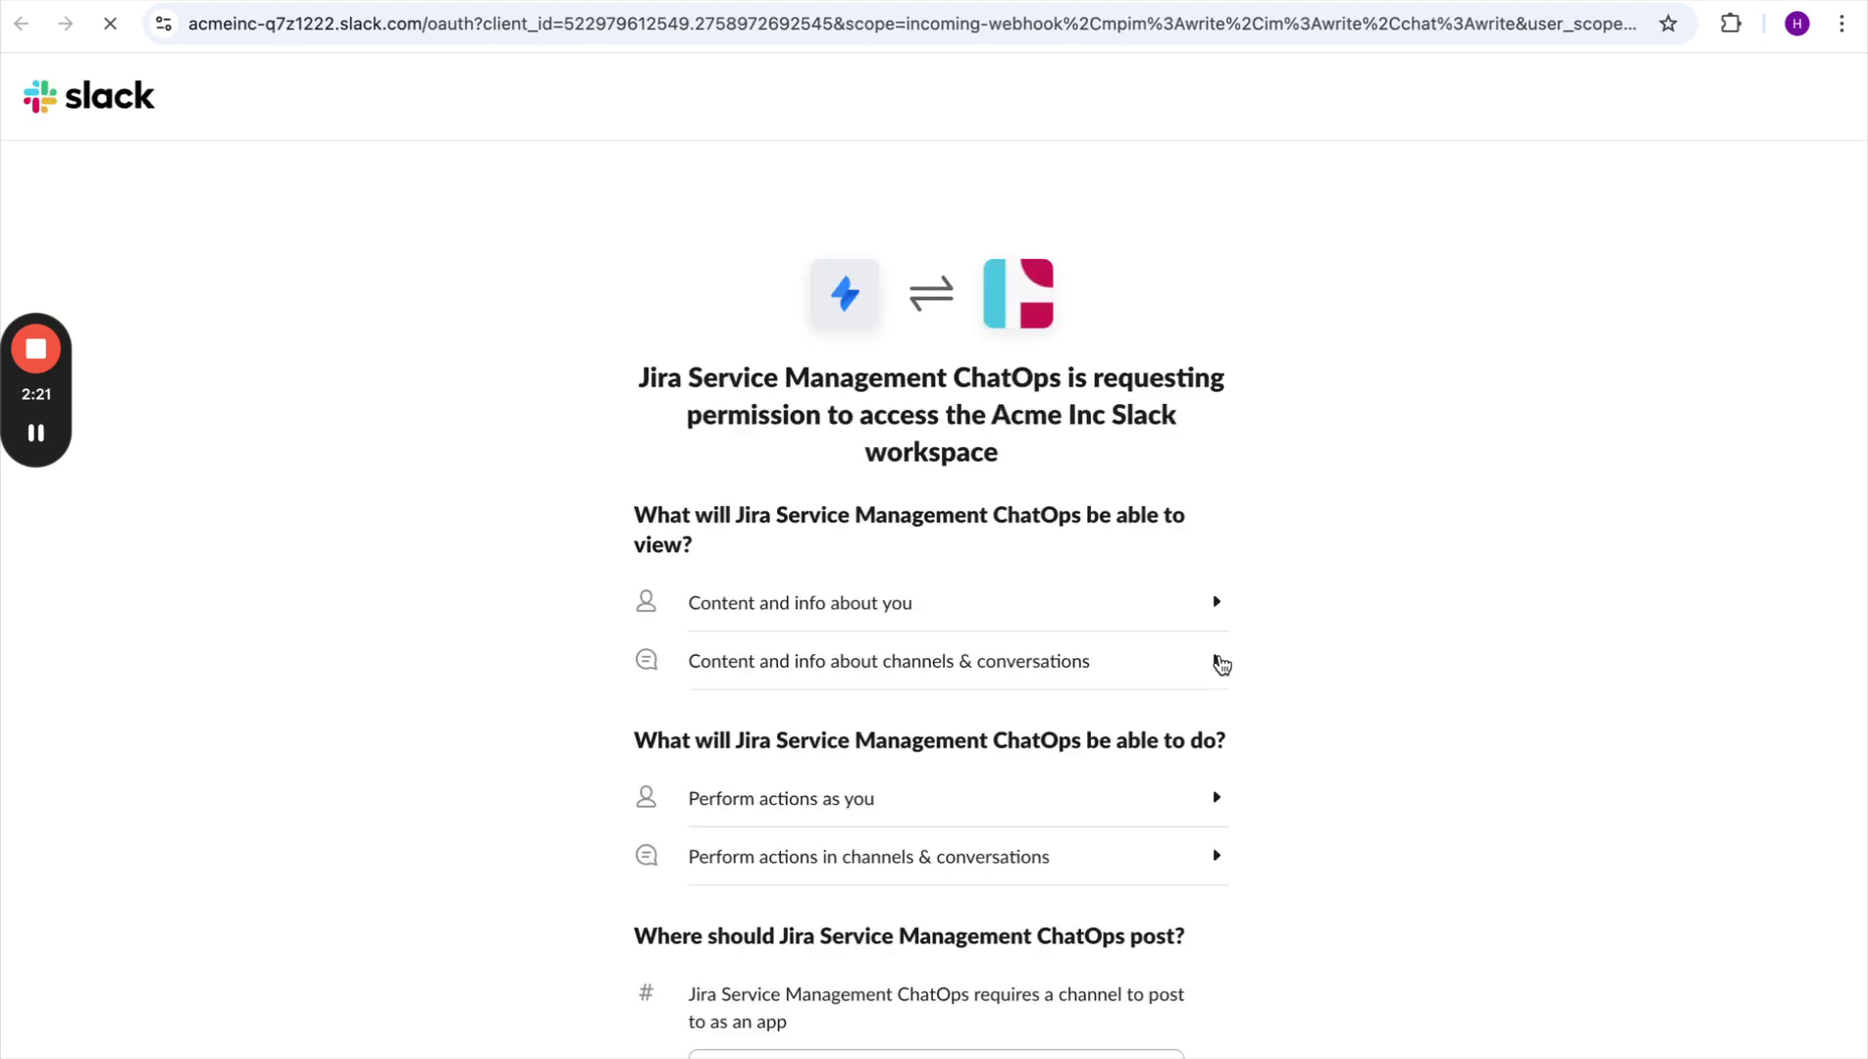
# Step: Choose the alerts channel for Jira Service Management ChatOps posts and allow access to the Acme Inc workspace
pyautogui.scroll(-2, 1241, 964)
pyautogui.click(1158, 871)
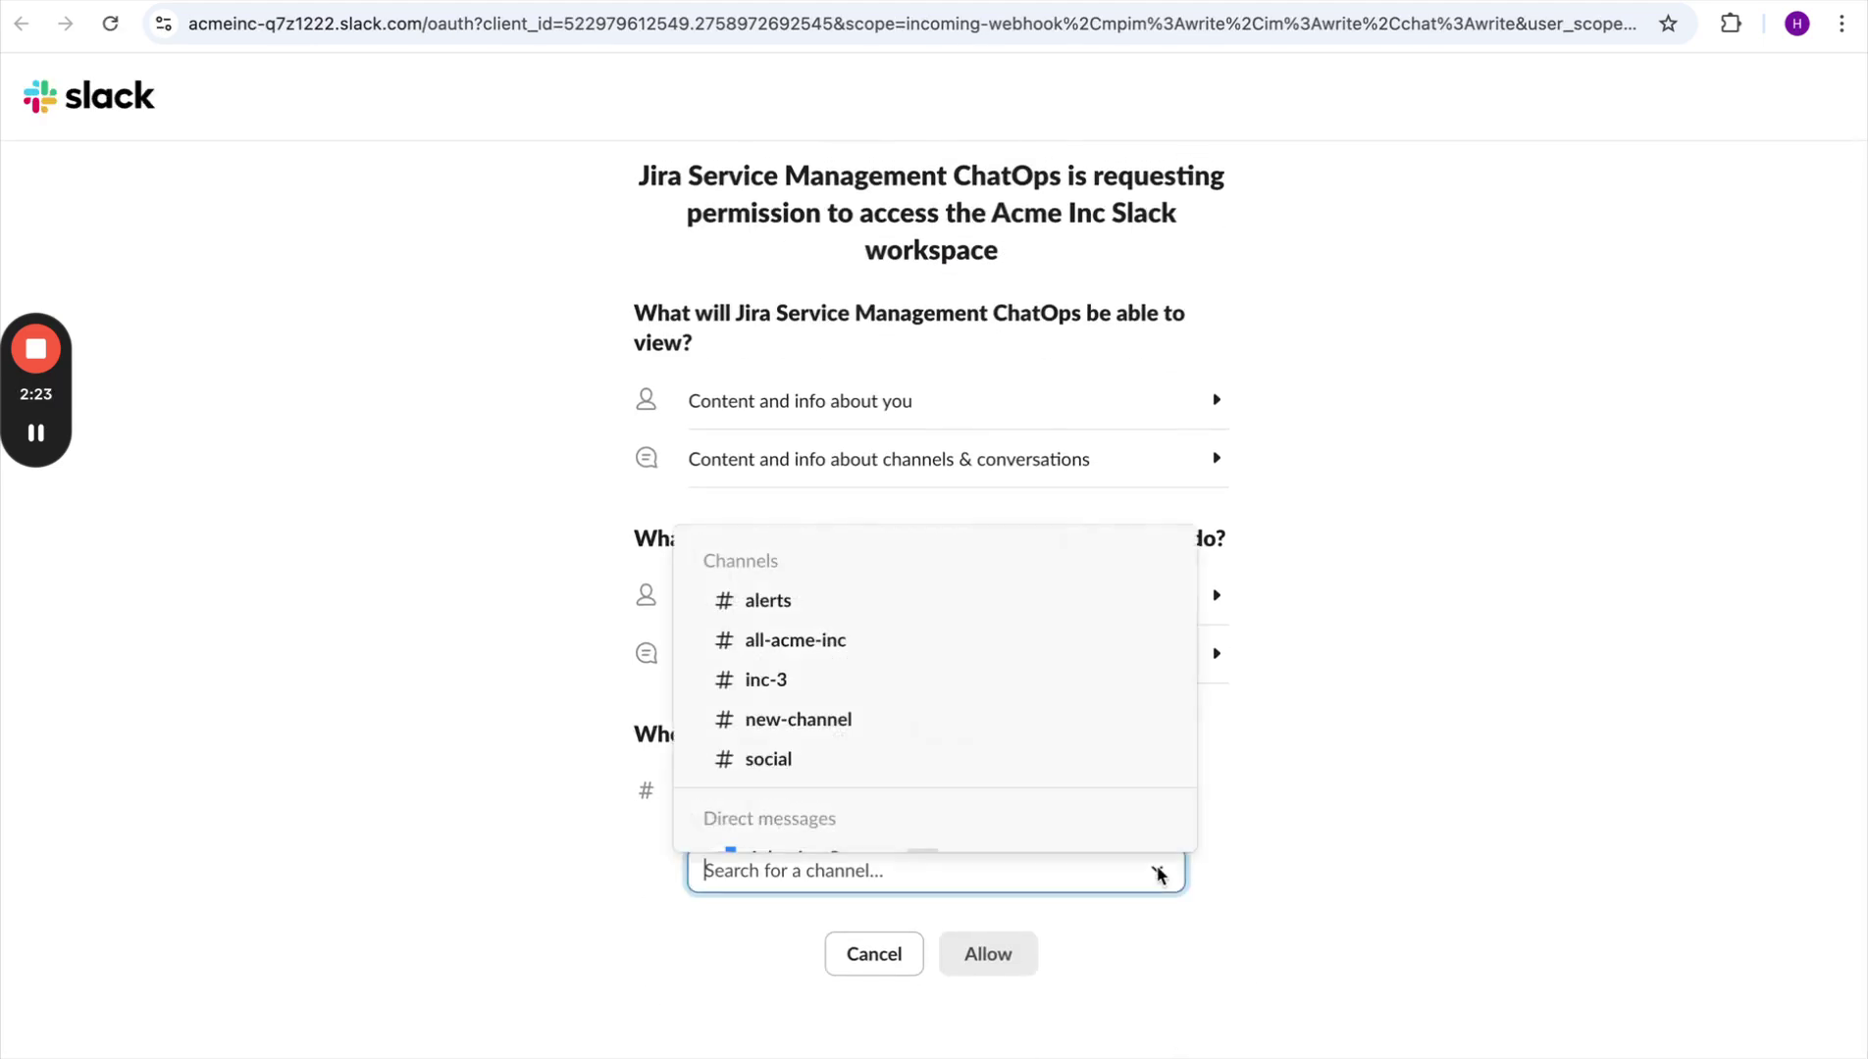
pyautogui.click(1061, 610)
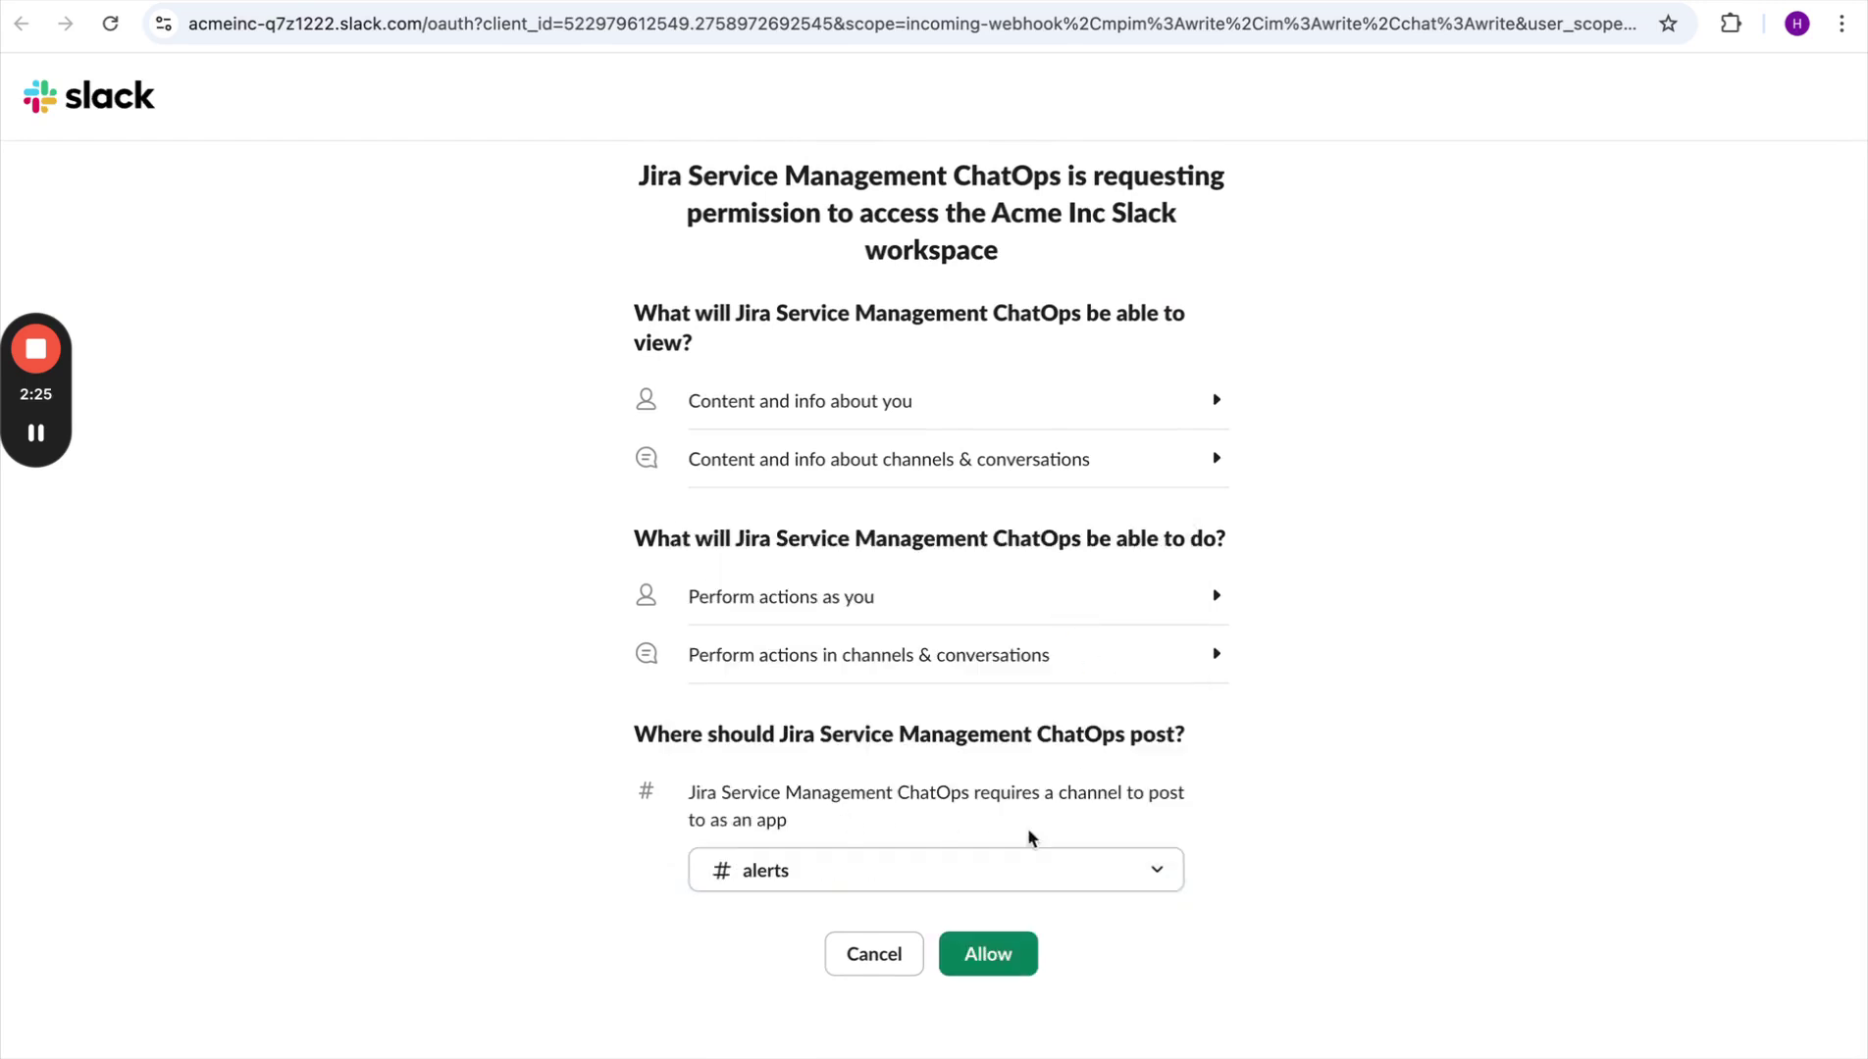
pyautogui.click(1028, 960)
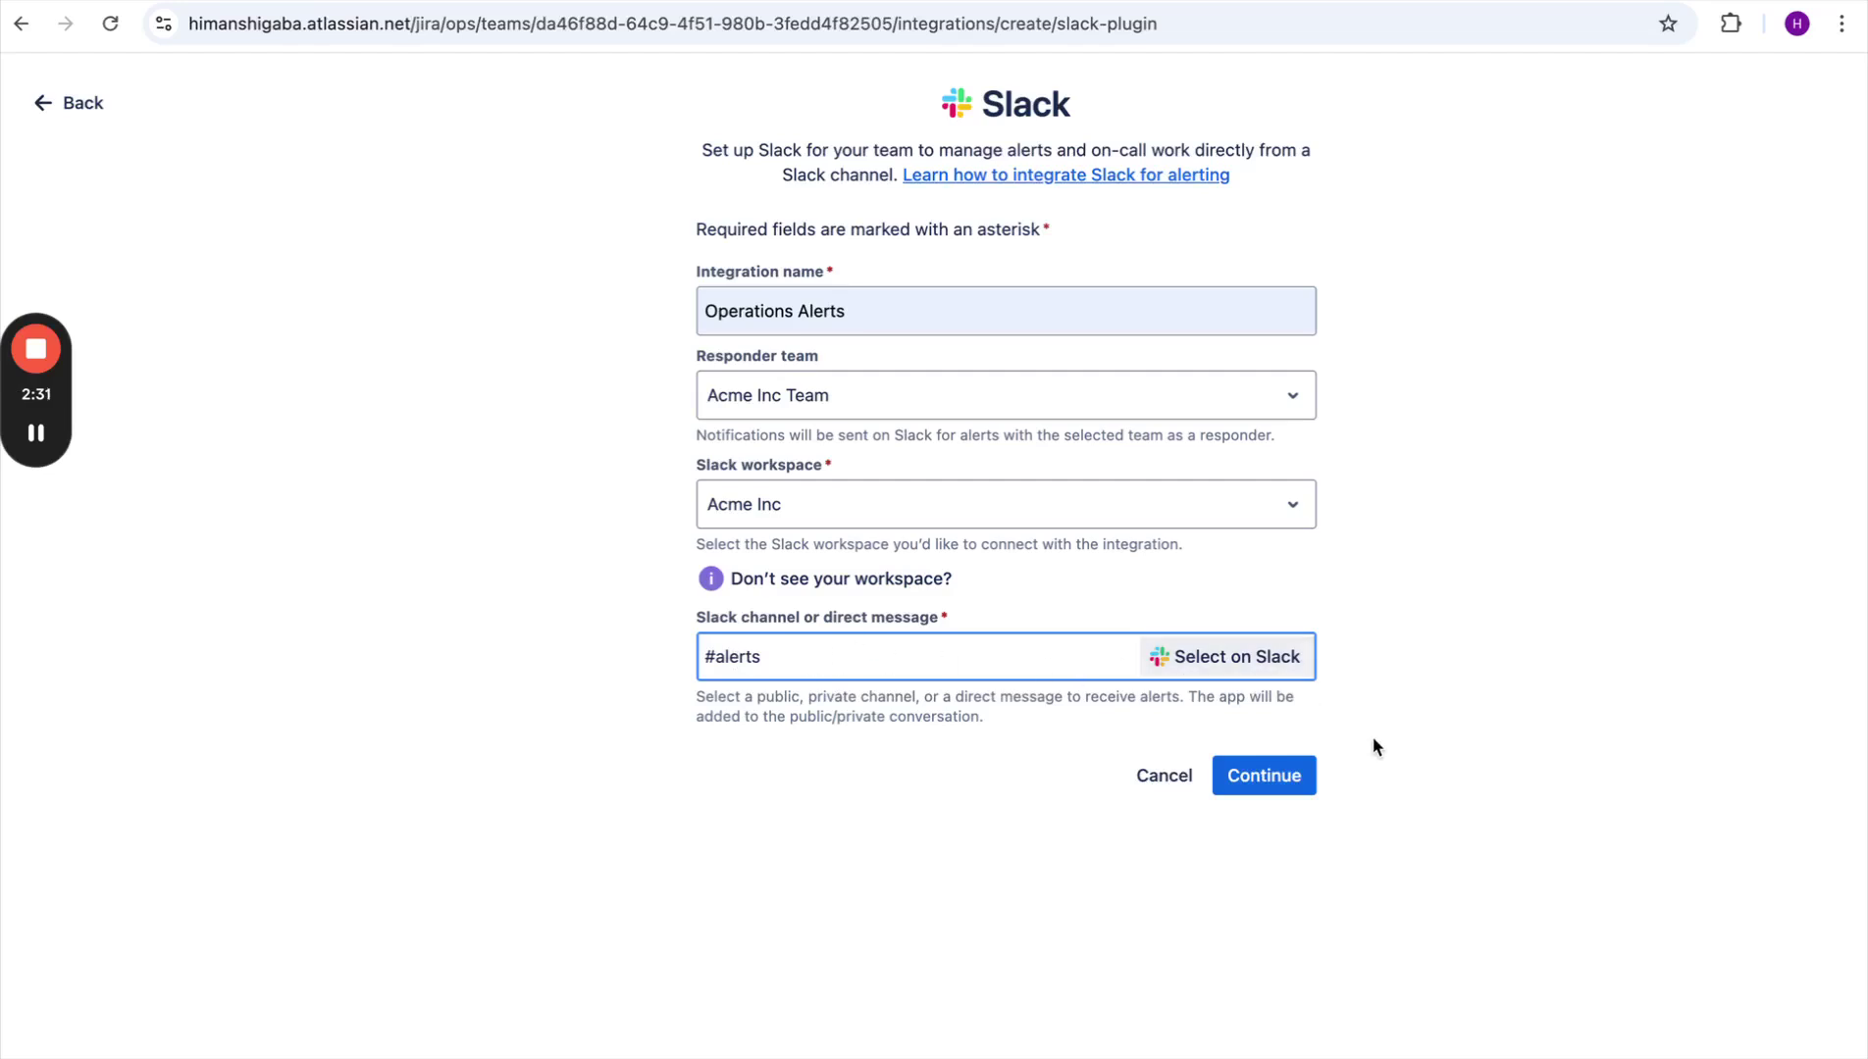
# Step: Continue to the Operations Alerts integration's settings, turn the integration on and close them
pyautogui.click(1253, 779)
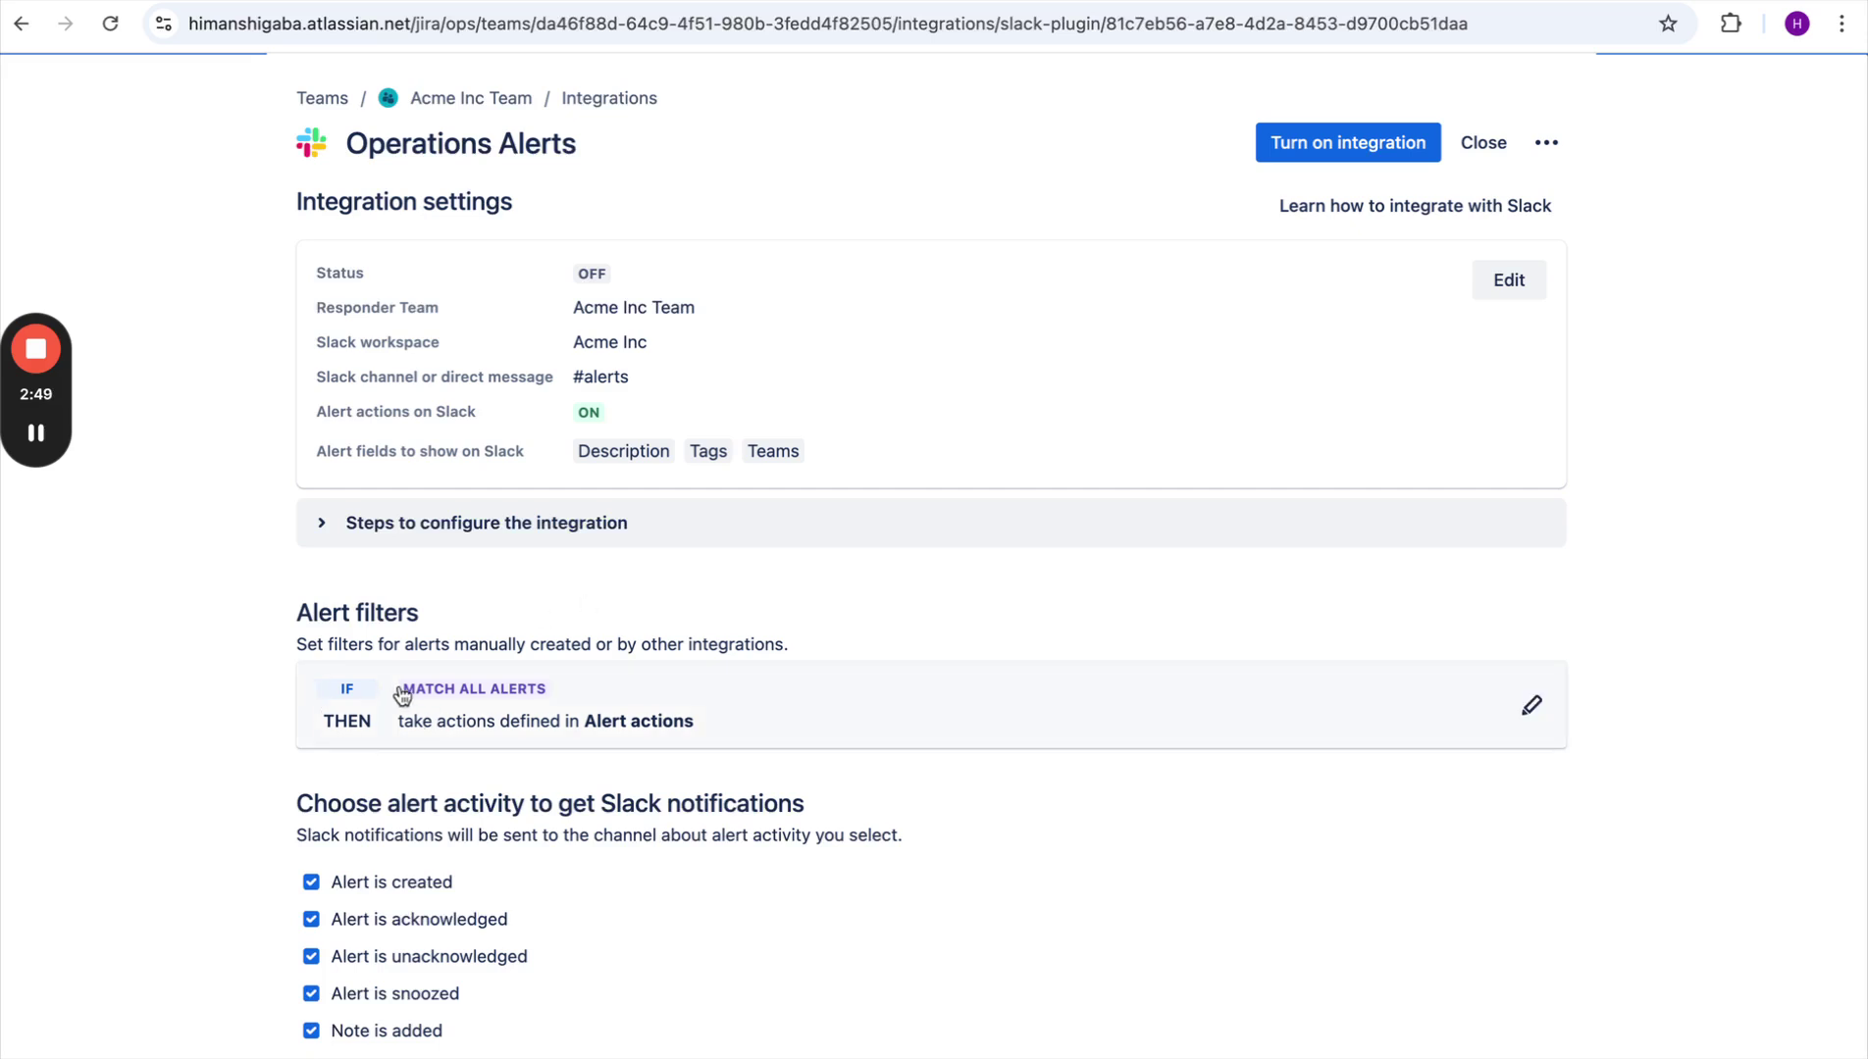
pyautogui.click(1302, 148)
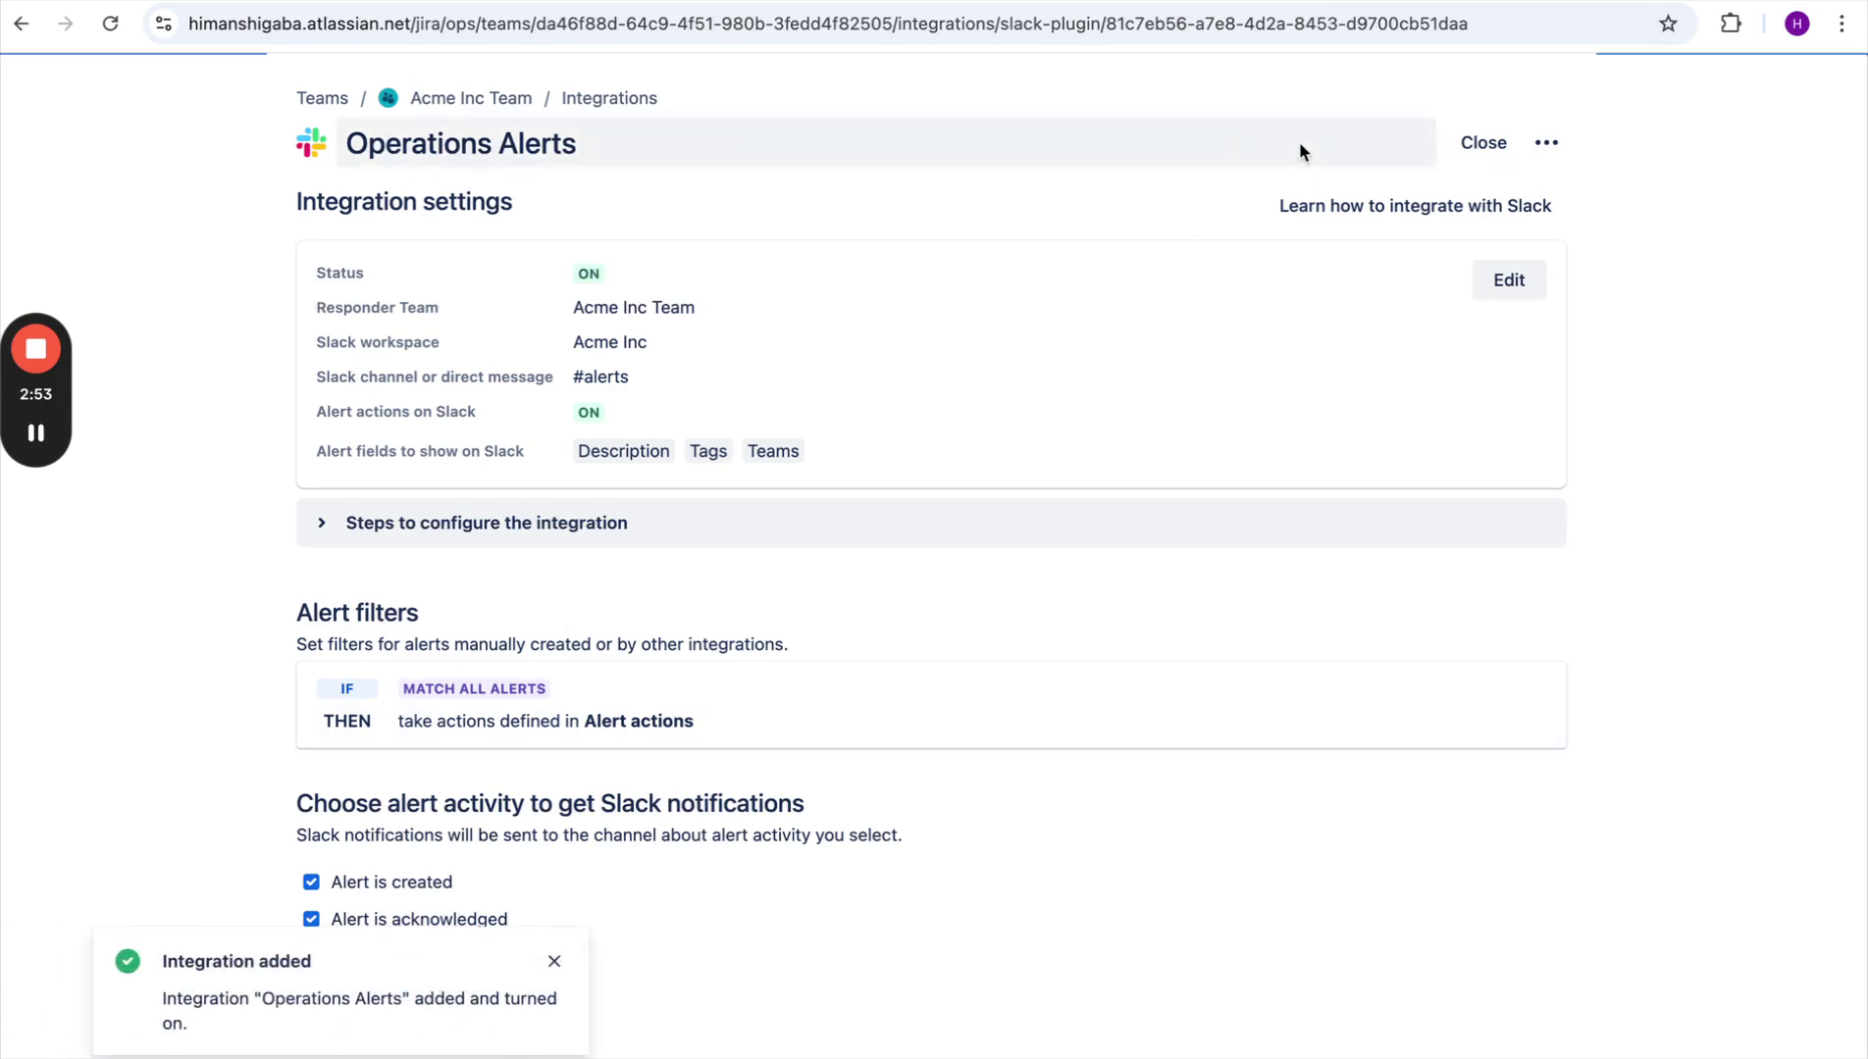
pyautogui.click(1479, 143)
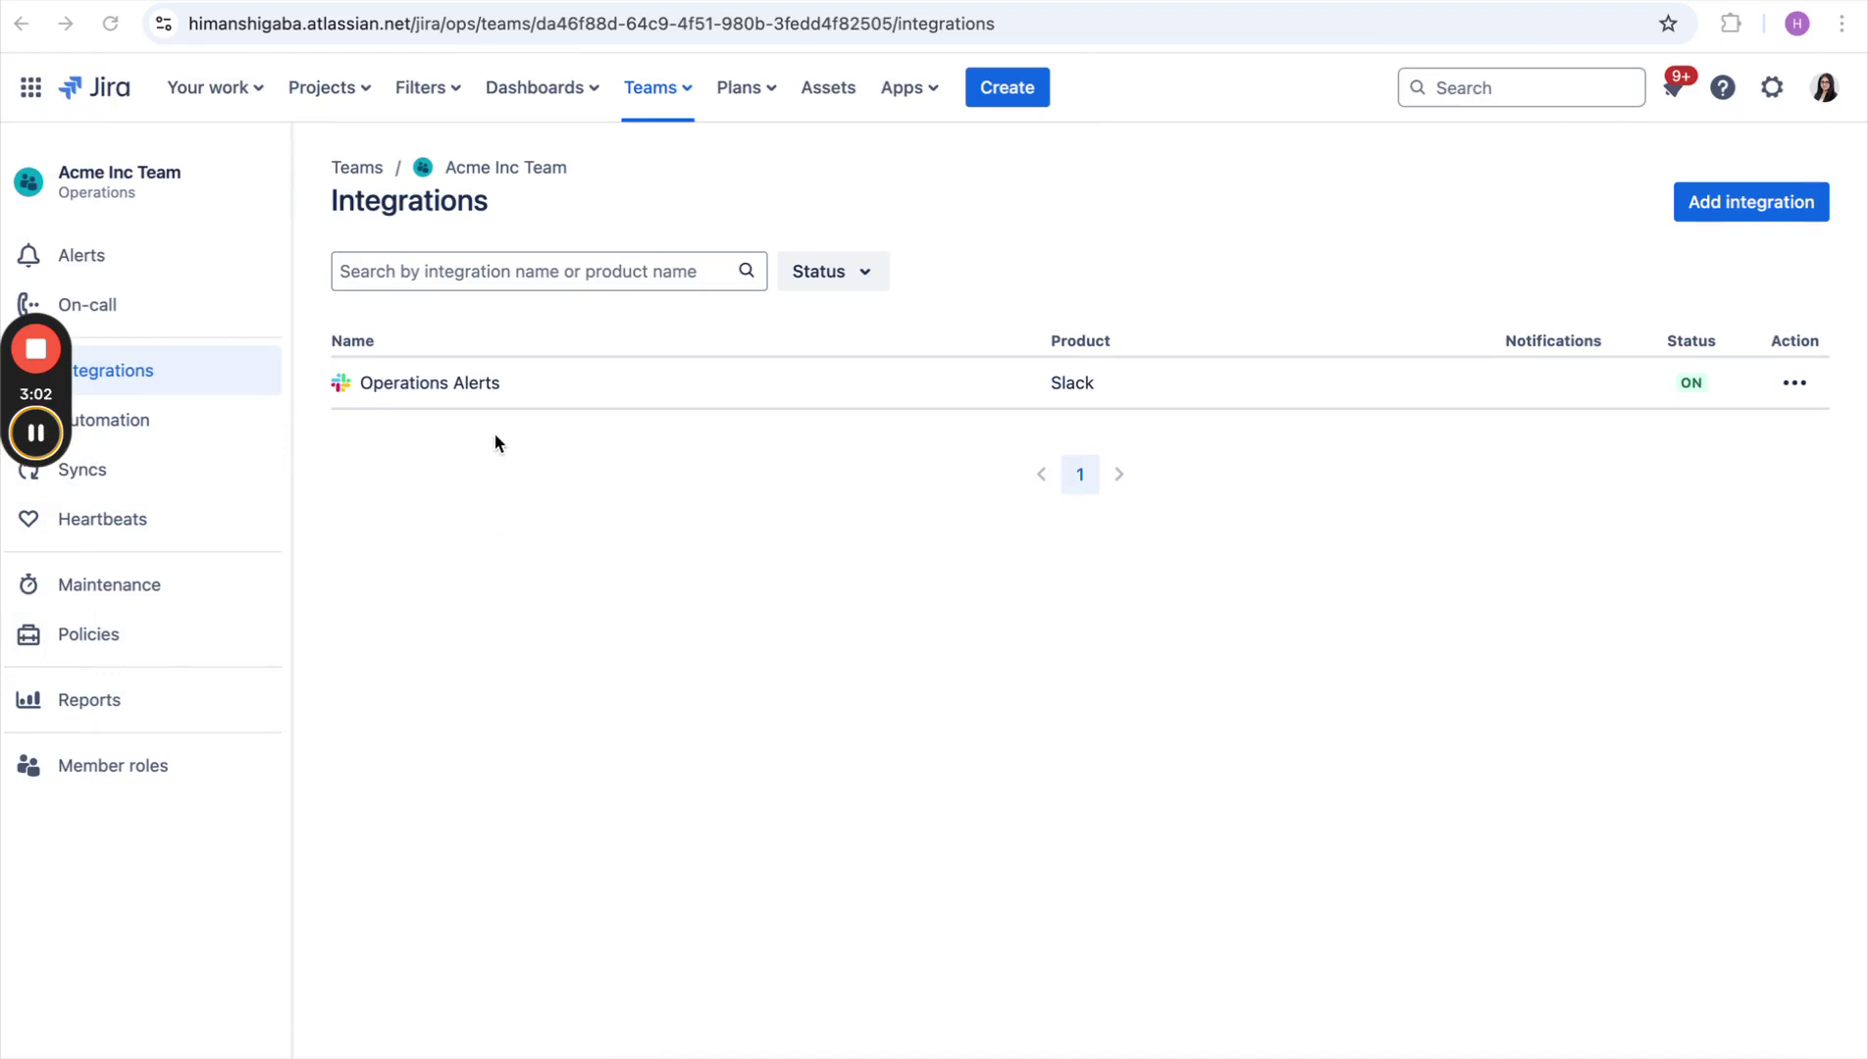
# Step: Switch to Slack to check the #alerts channel for the added integration, and return to Jira
pyautogui.hotkey('ctrl', 'Left')
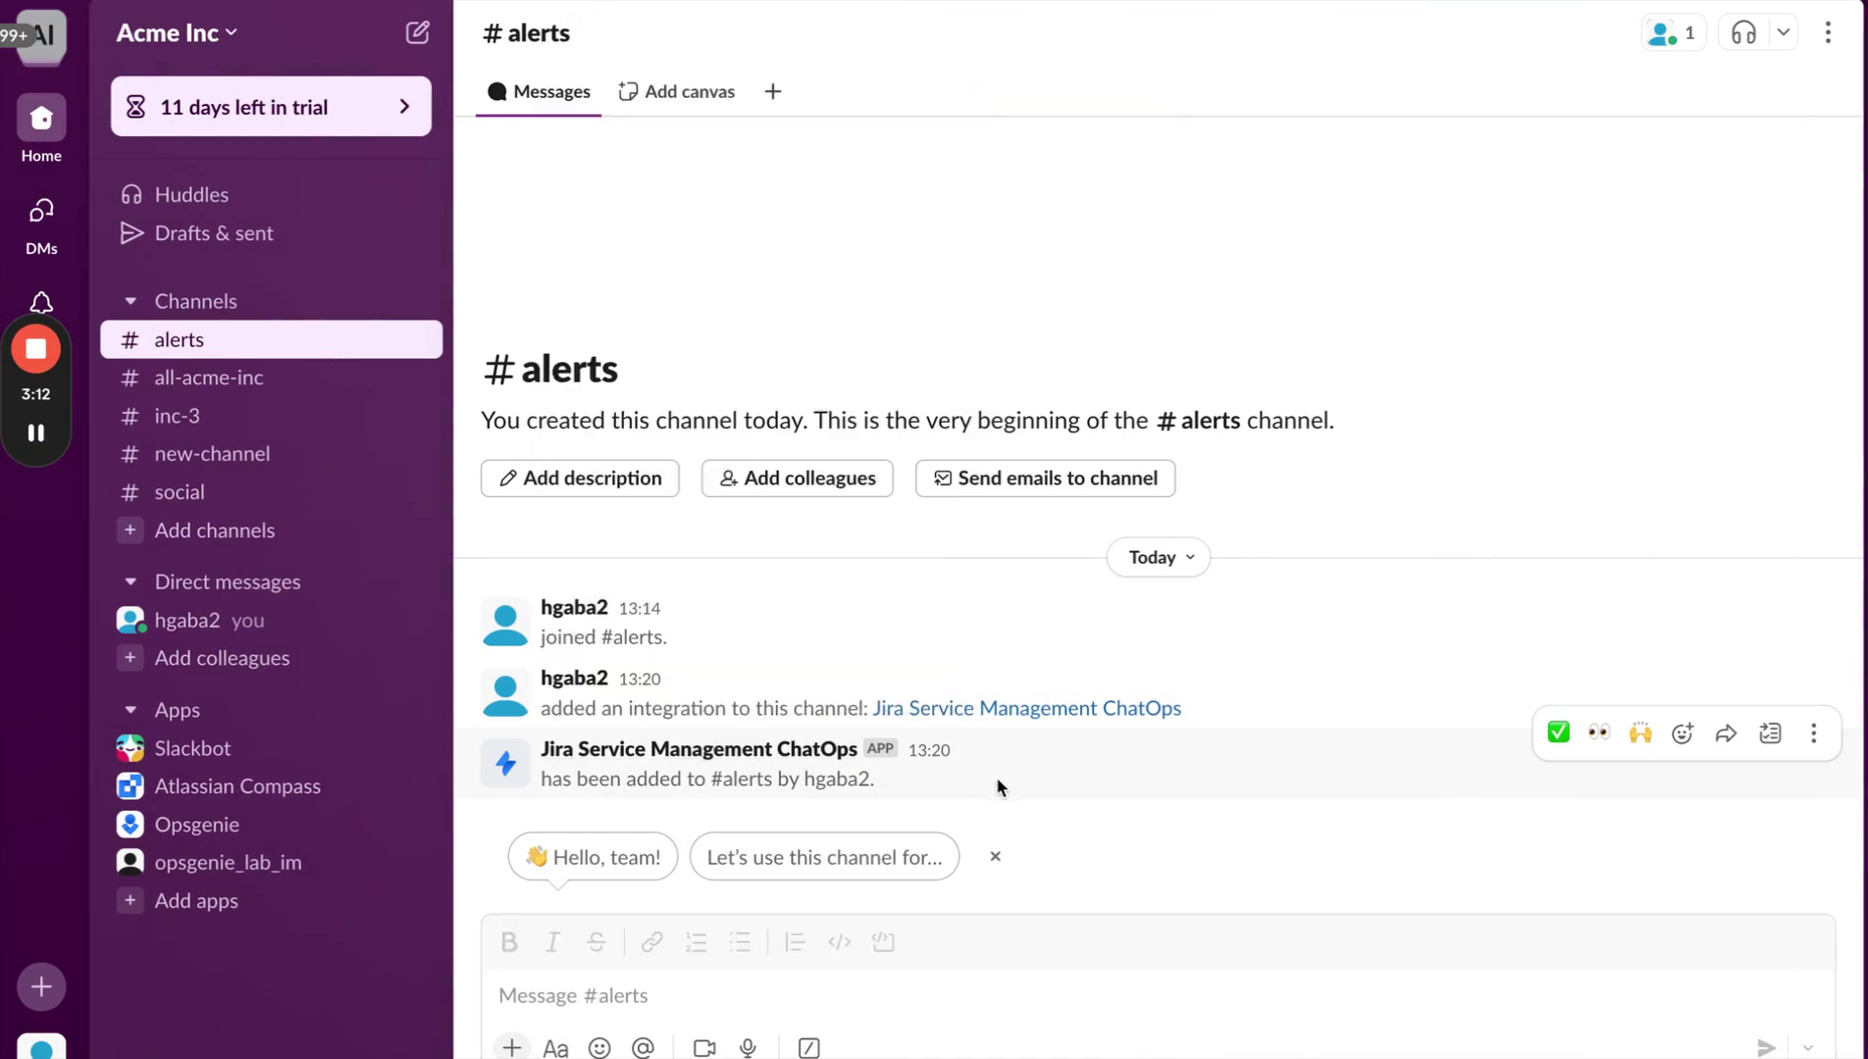
pyautogui.hotkey('ctrl', 'Right')
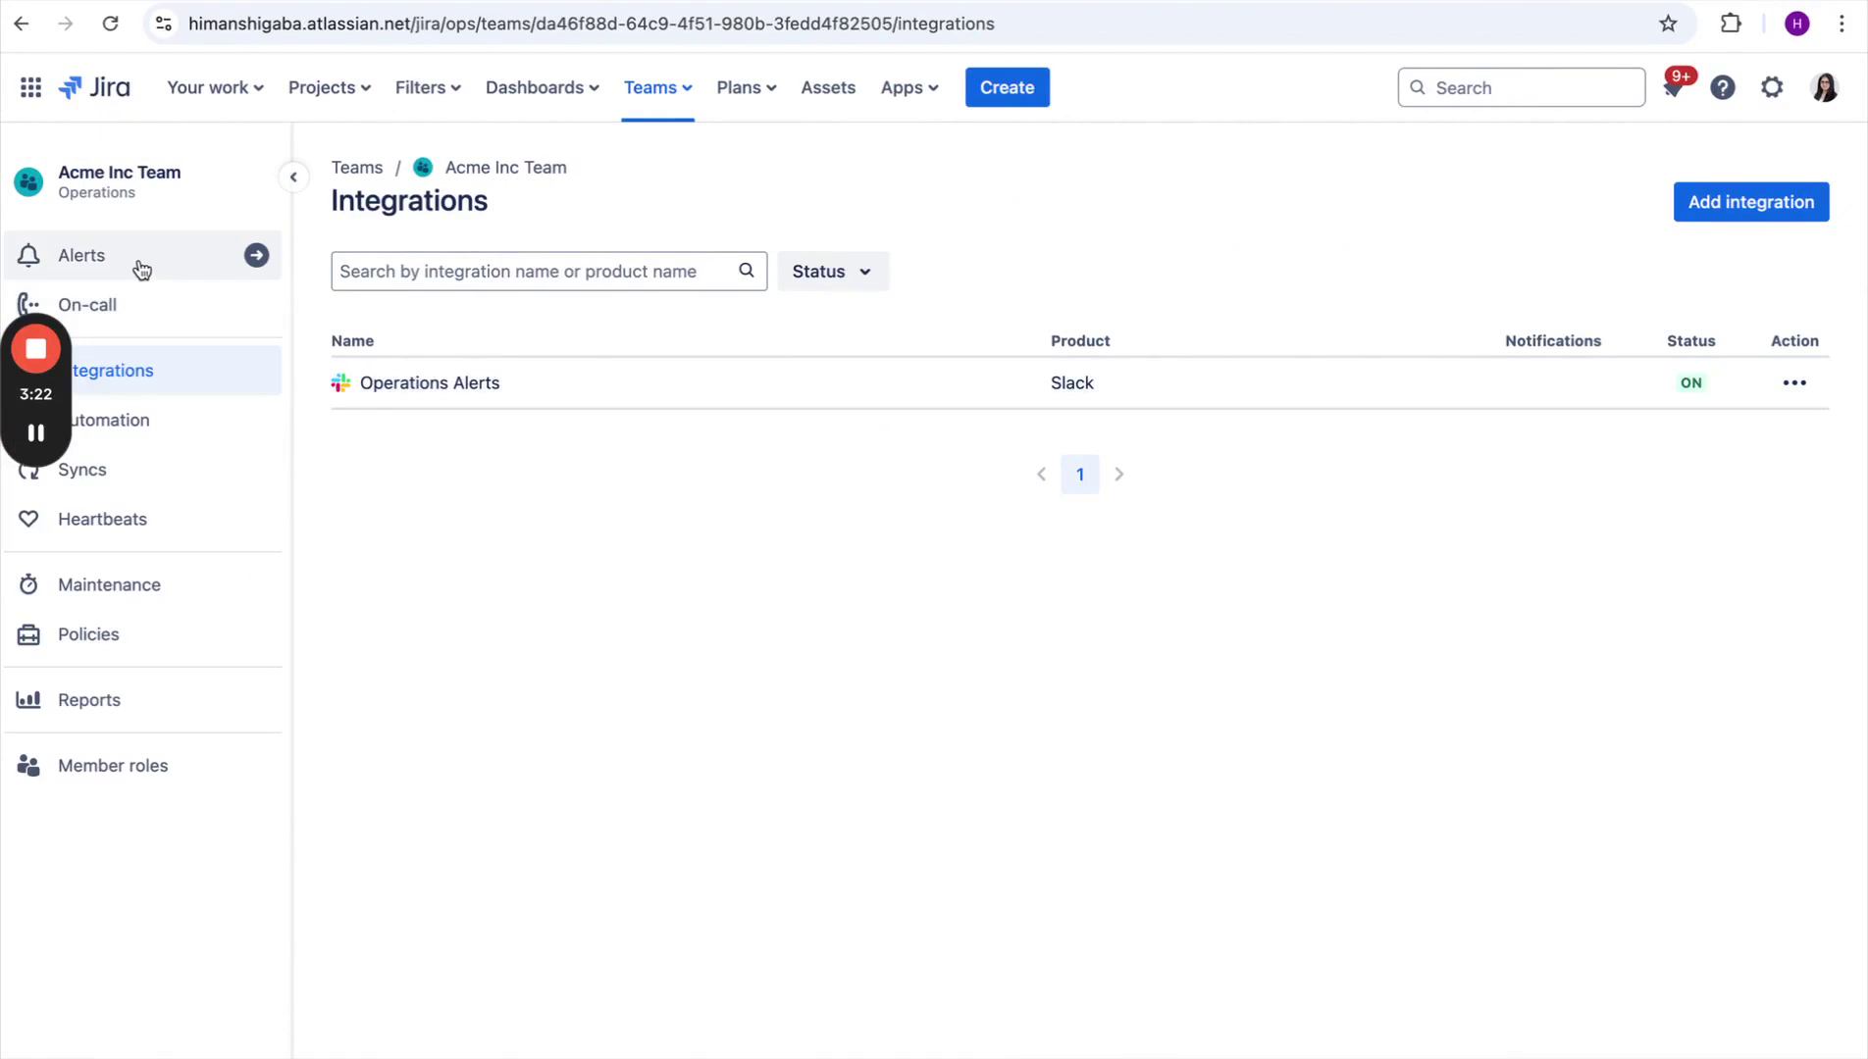
# Step: Create an alert for Acme Inc Team with summary "Website is down", description "Signup and login not working", and tags "signup issue" and "login issue"
pyautogui.click(143, 269)
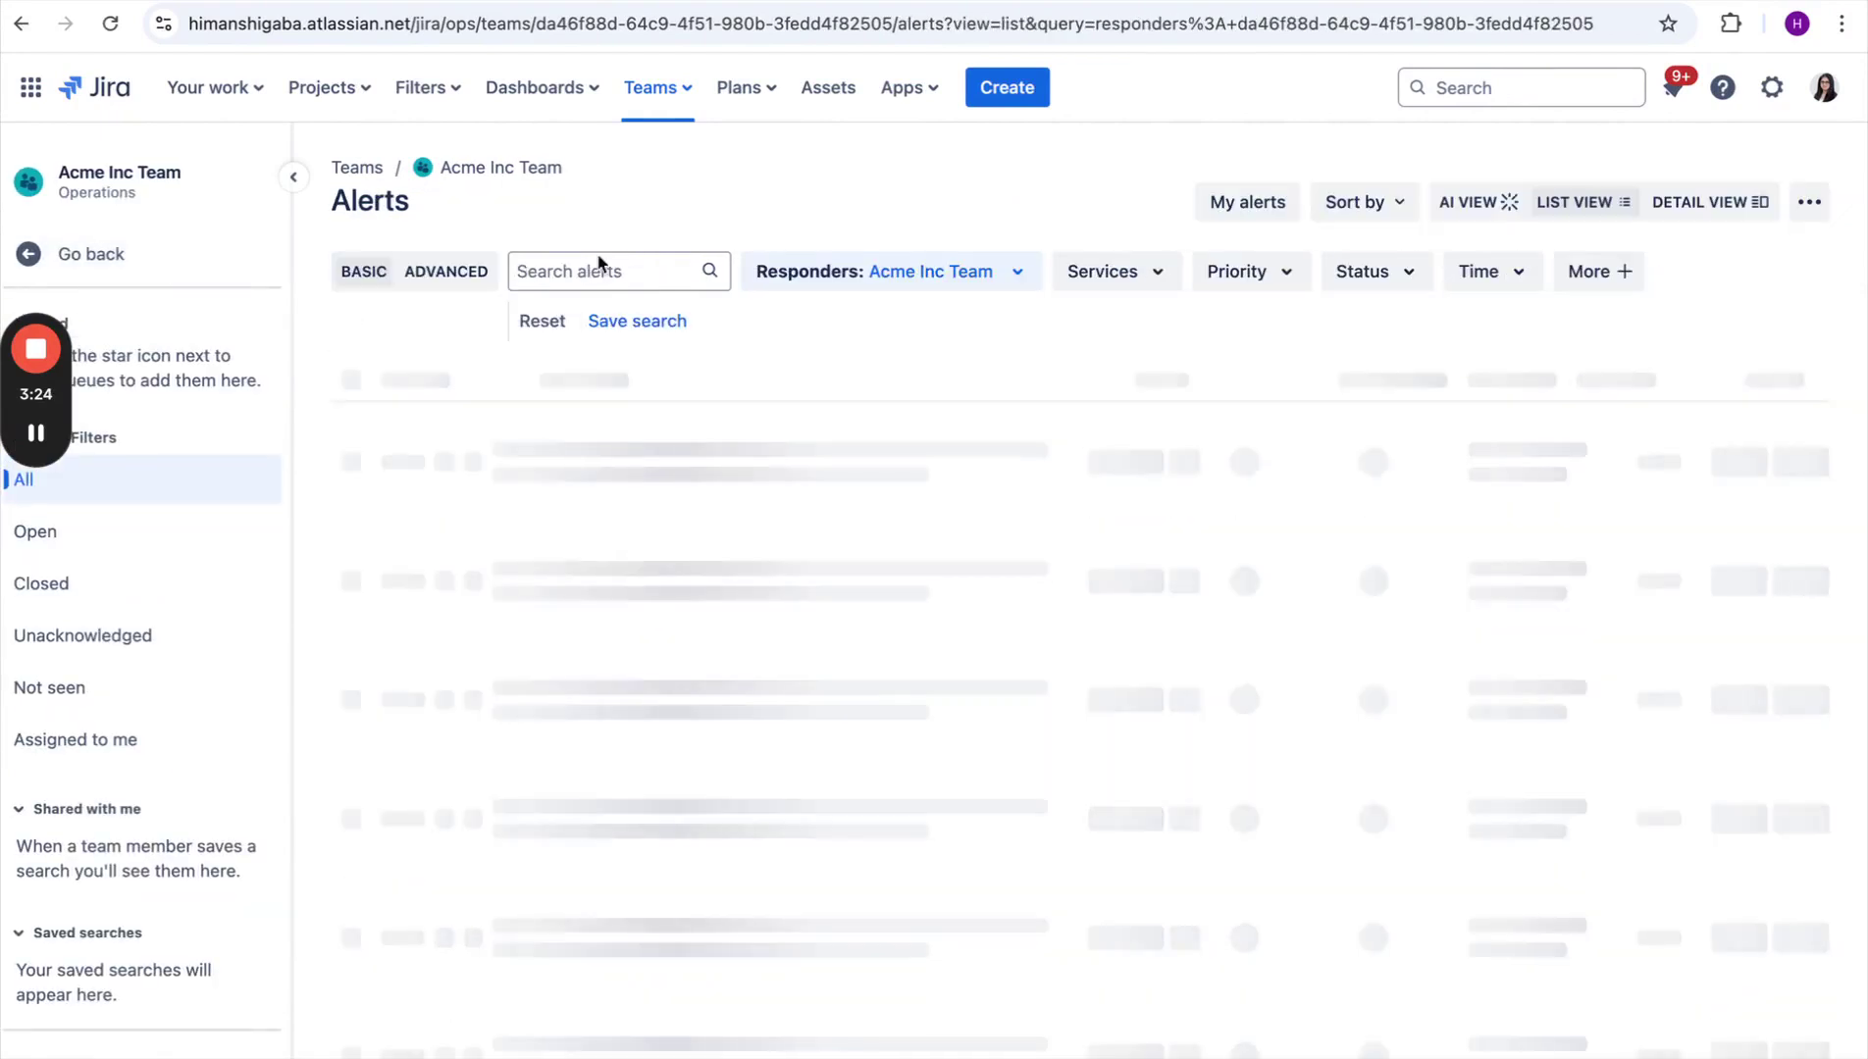
pyautogui.click(1810, 202)
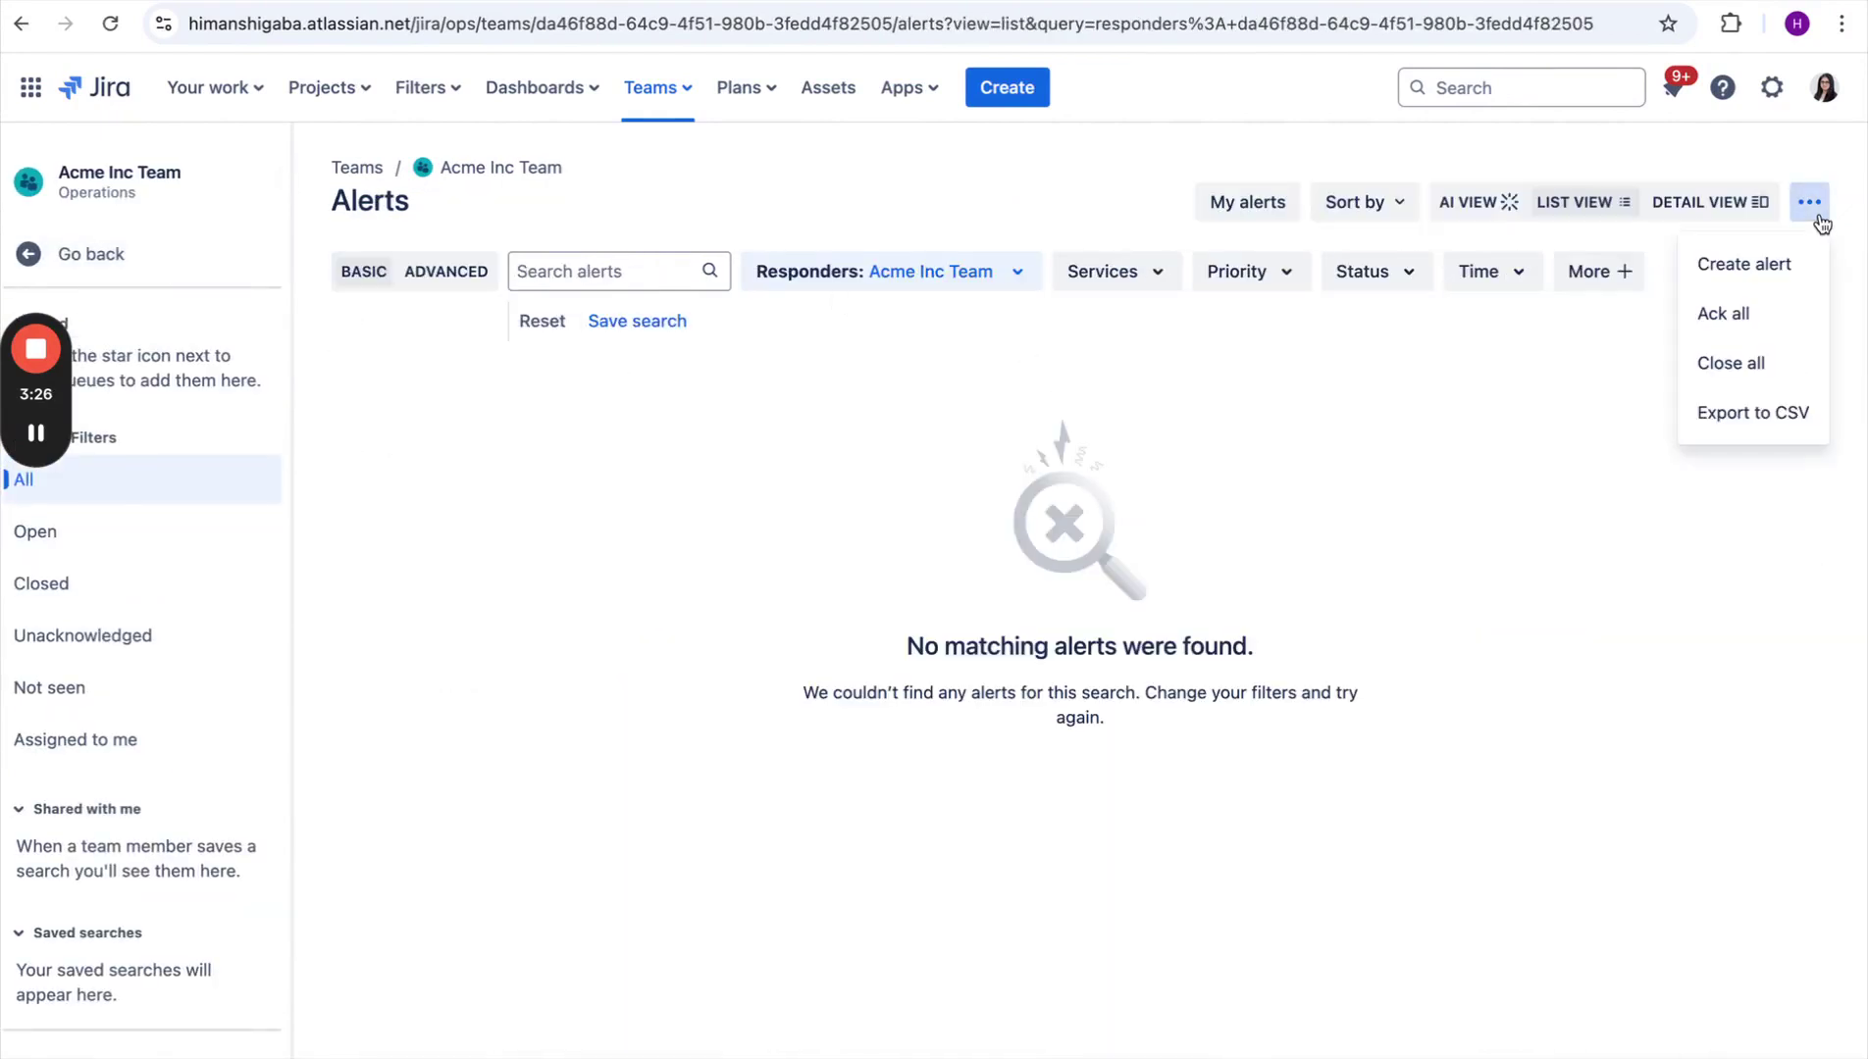
pyautogui.click(1744, 265)
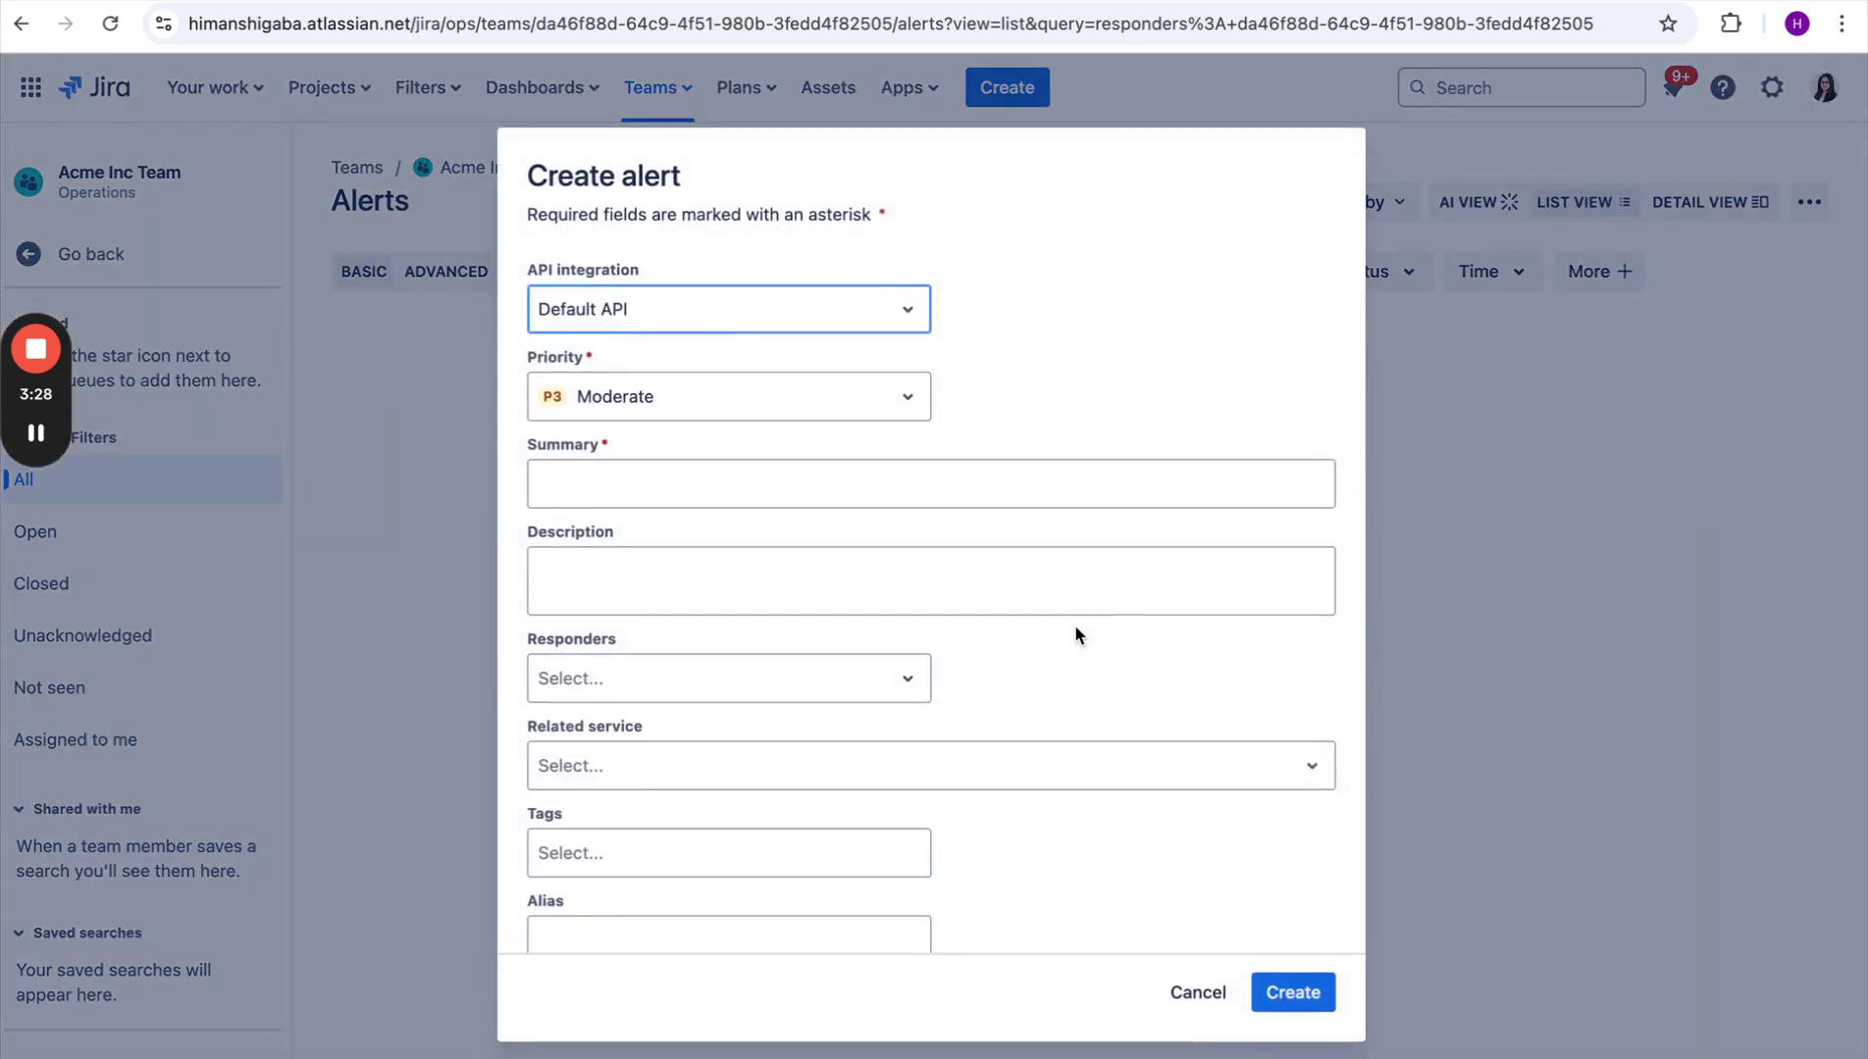
pyautogui.scroll(-1, 1002, 640)
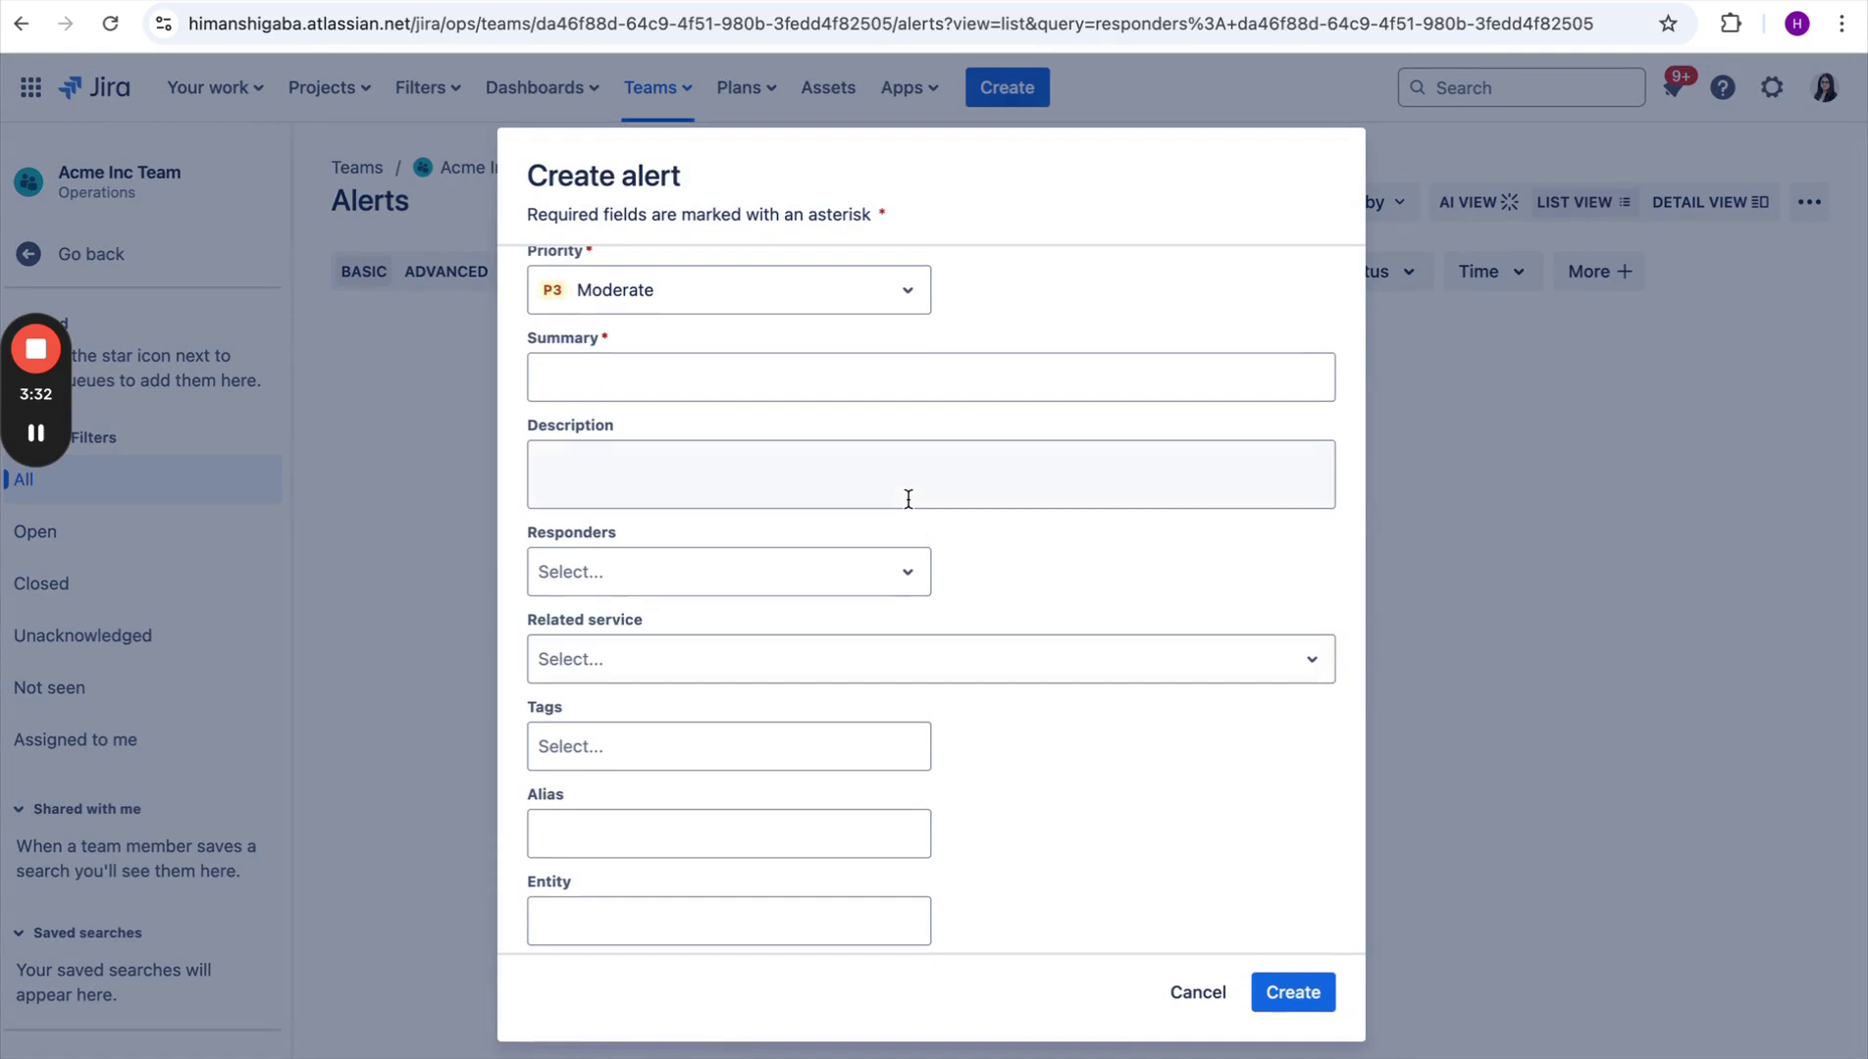
pyautogui.click(35, 432)
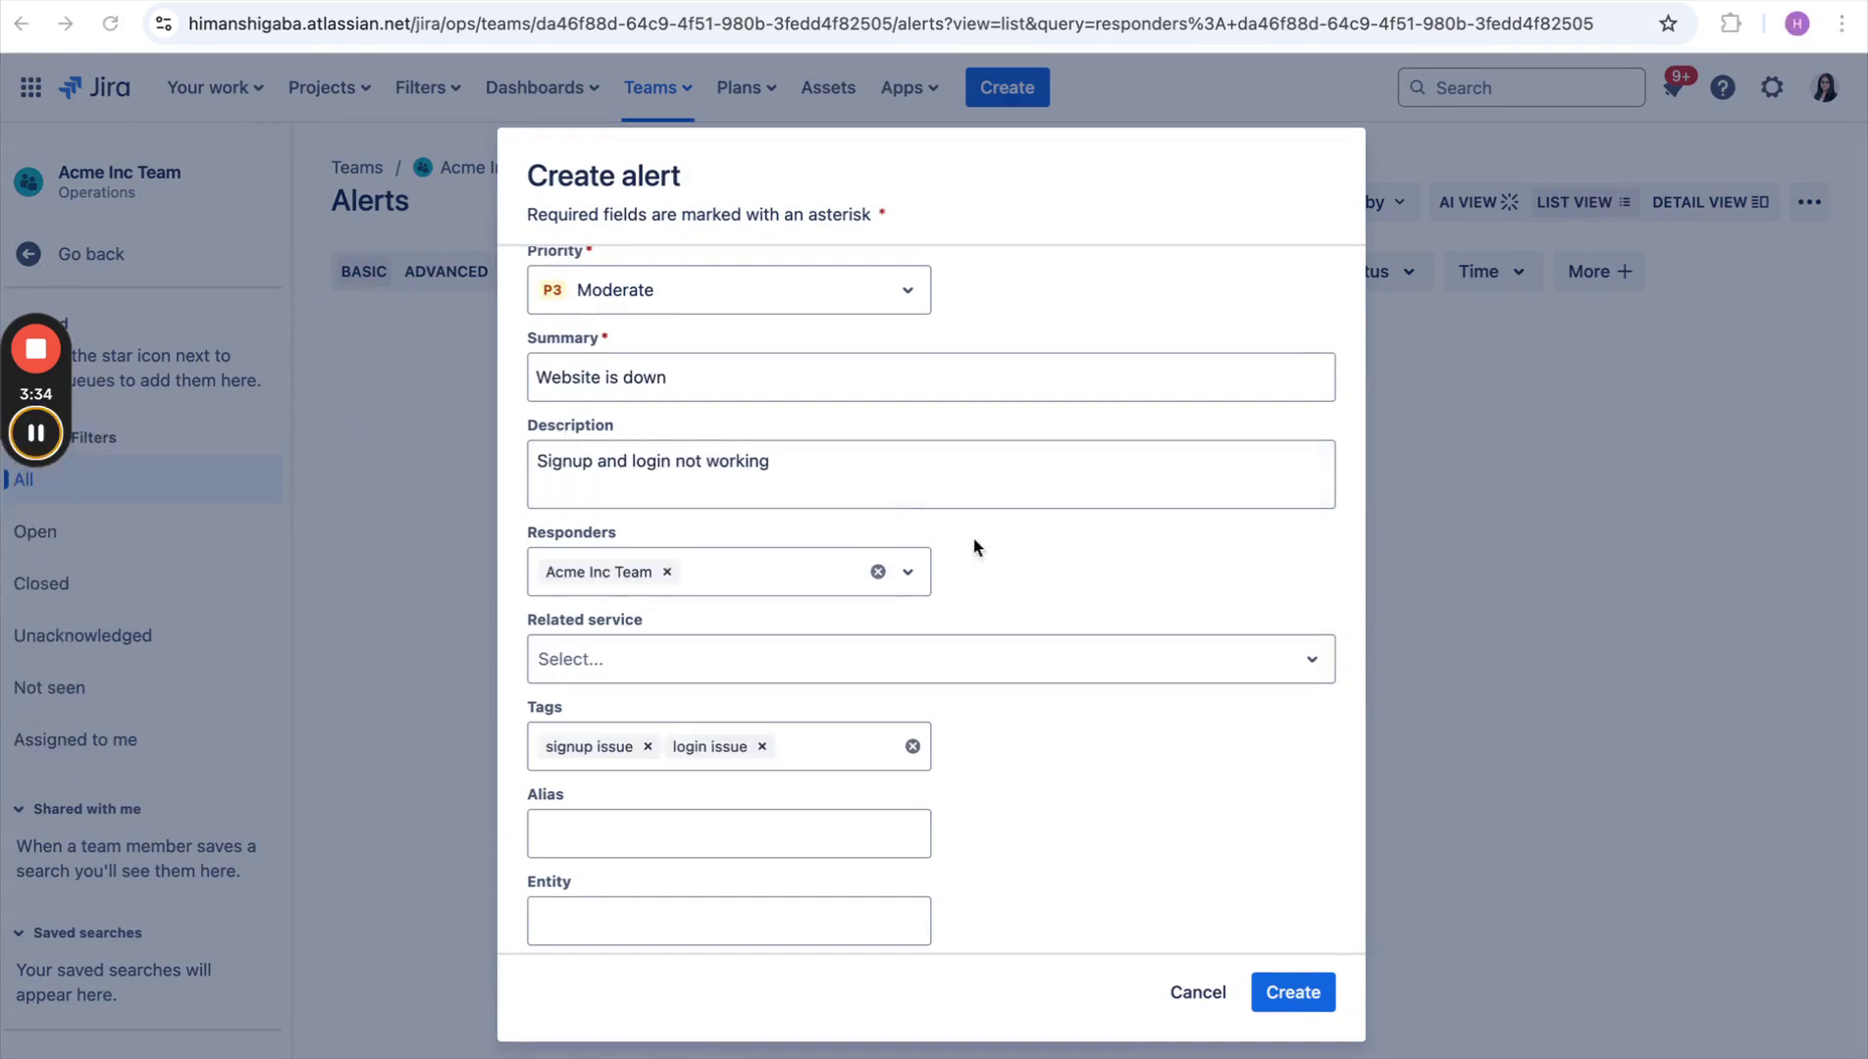
pyautogui.scroll(1, 966, 530)
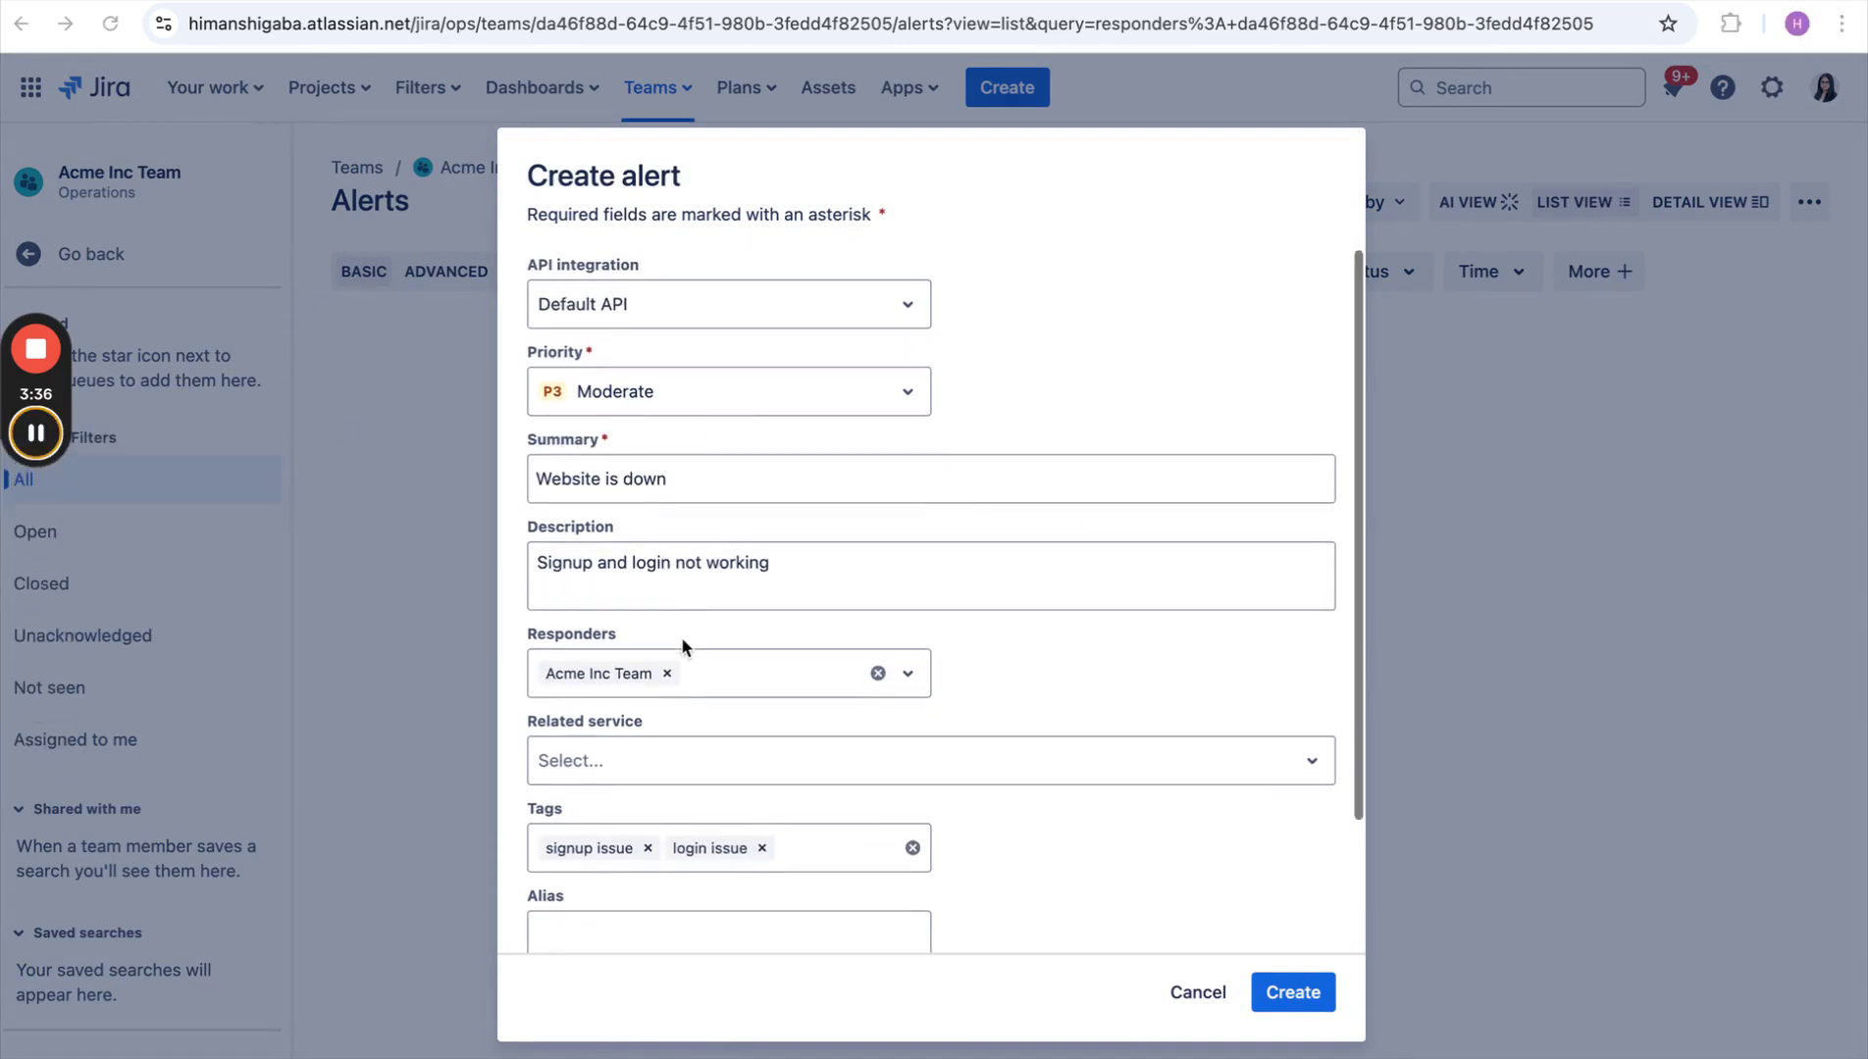
pyautogui.scroll(-2, 681, 639)
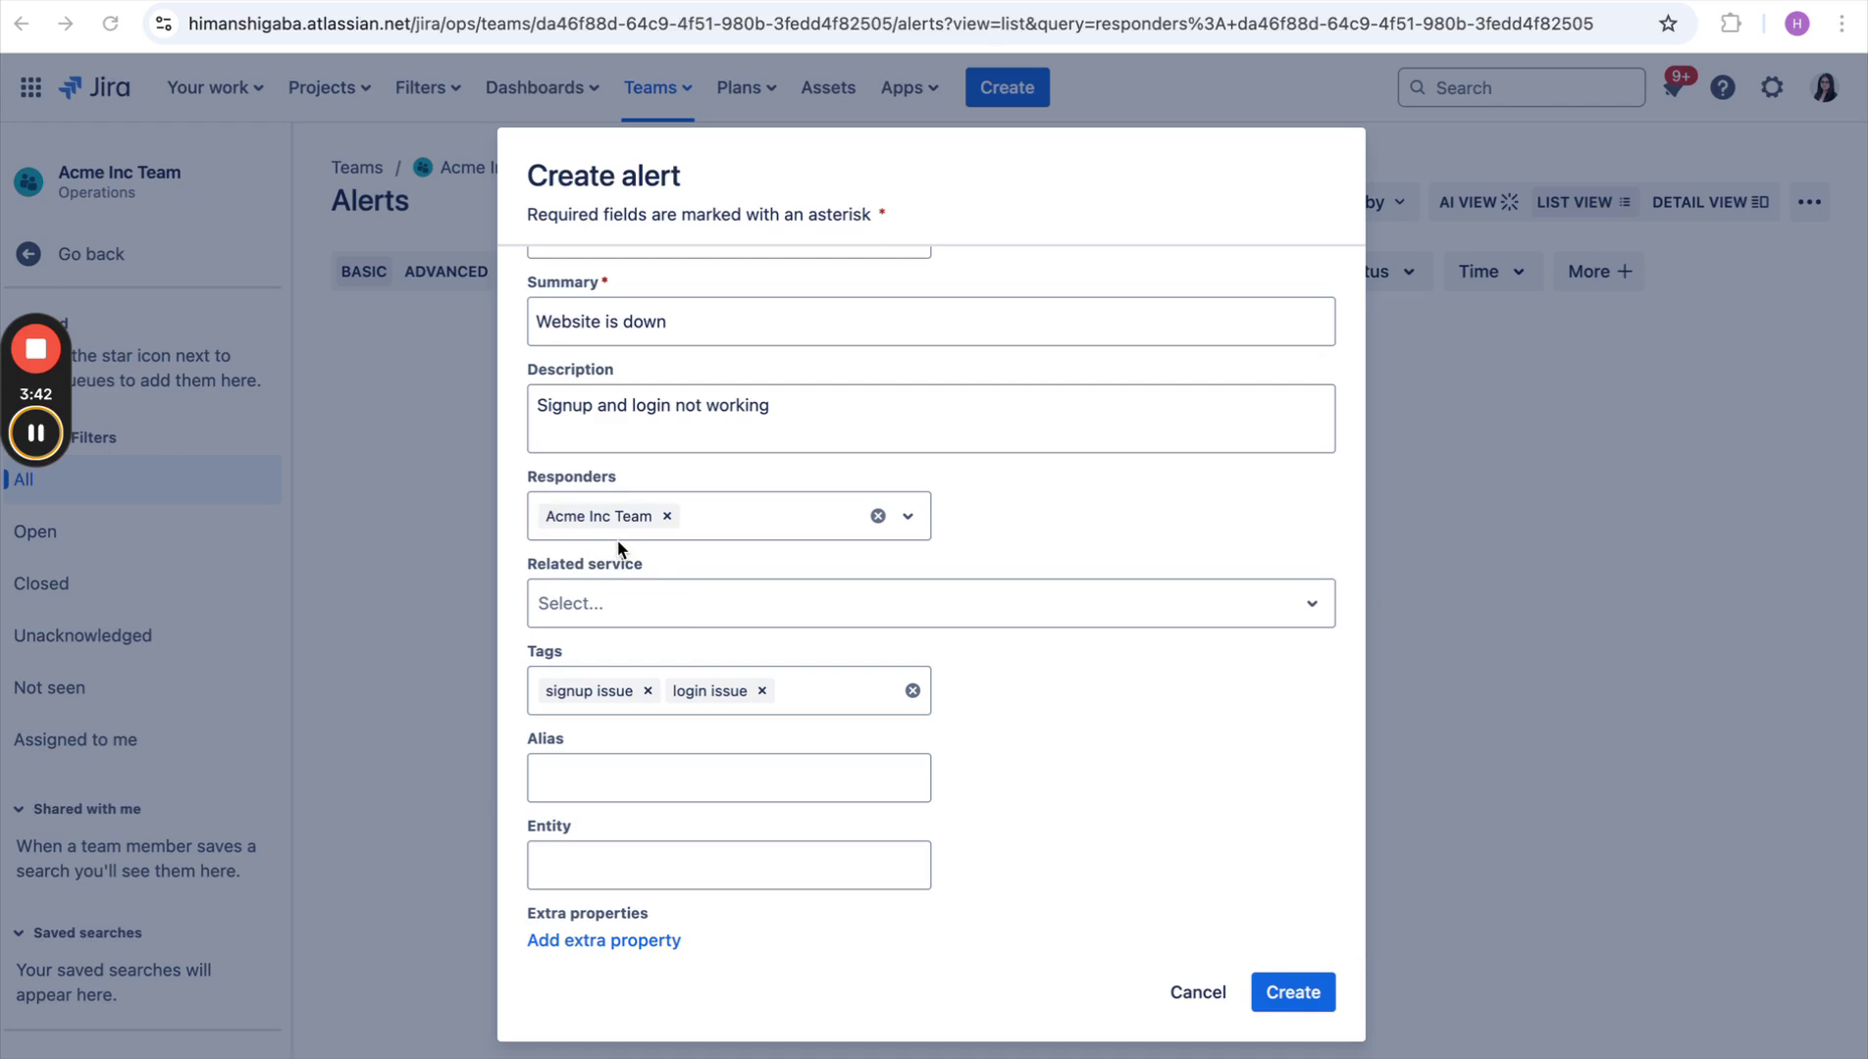
pyautogui.click(1291, 992)
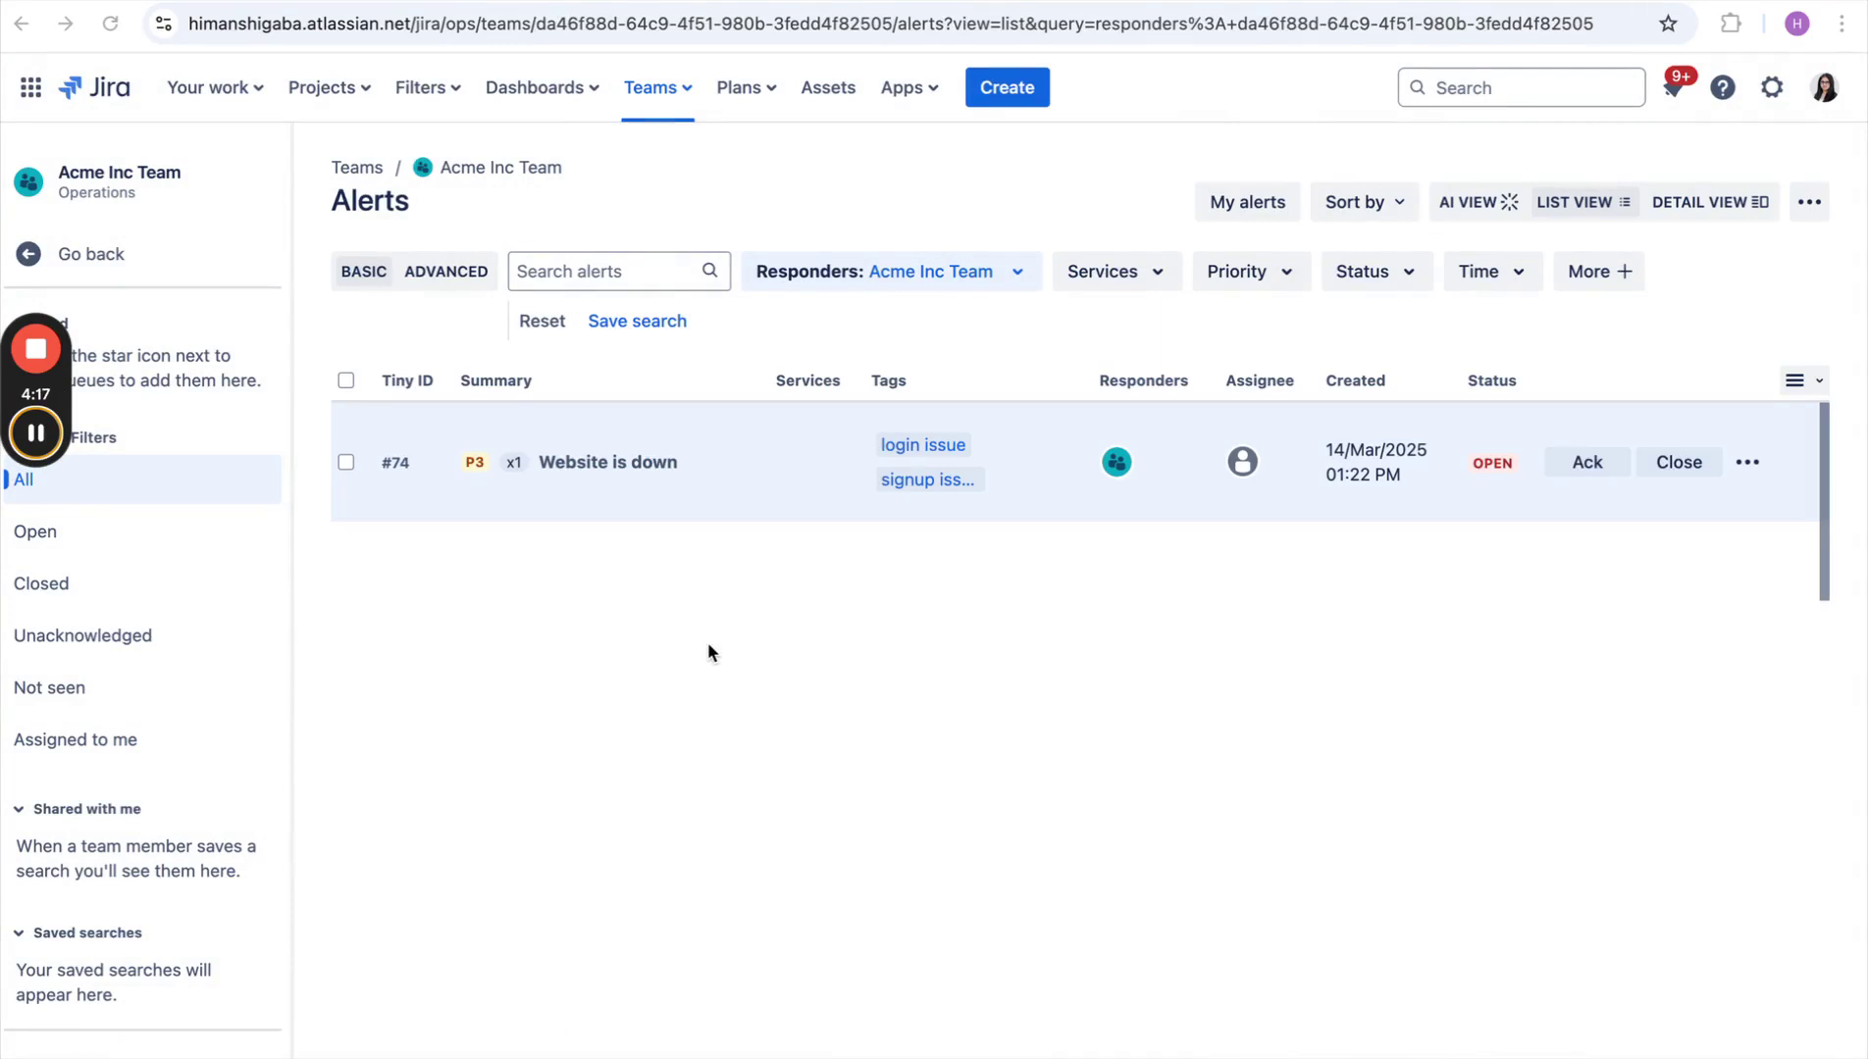
# Step: Switch to Slack, check the further actions offered for the "Website is down" alert in #alerts, and acknowledge the alert
pyautogui.hotkey('ctrl', 'Left')
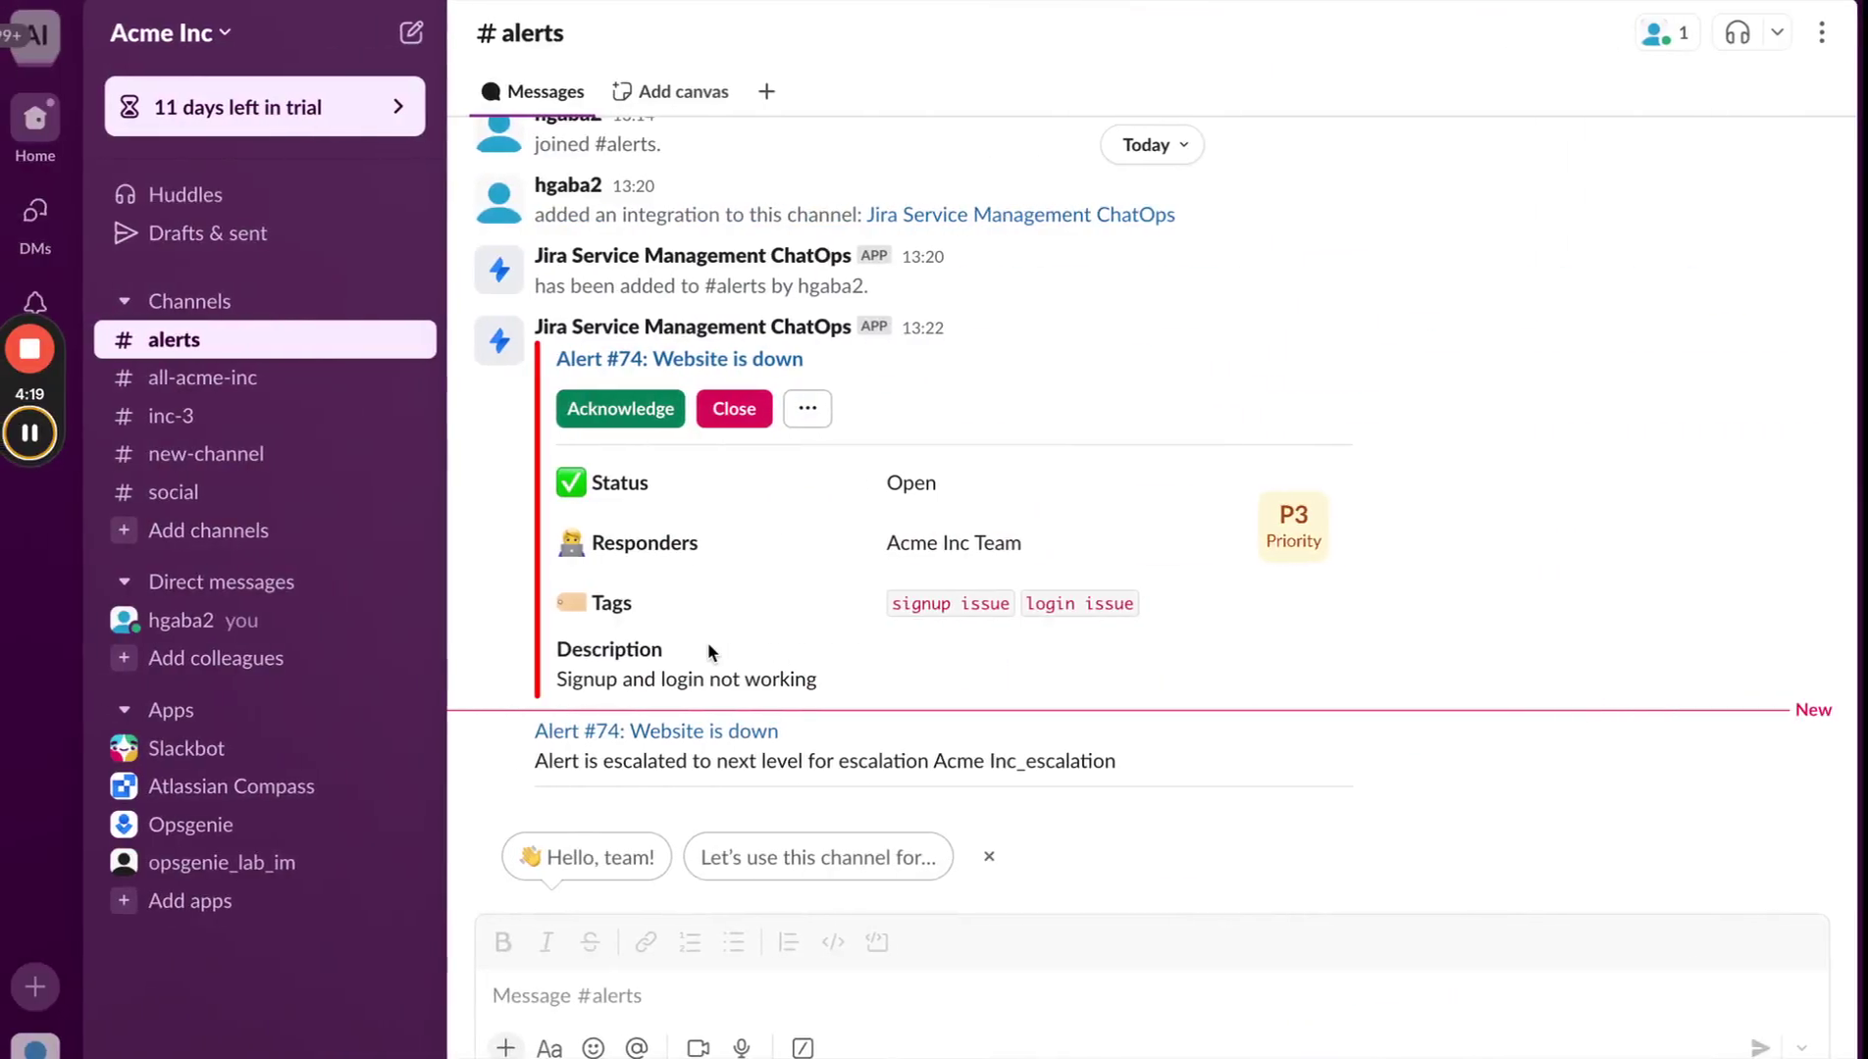
pyautogui.scroll(2, 869, 428)
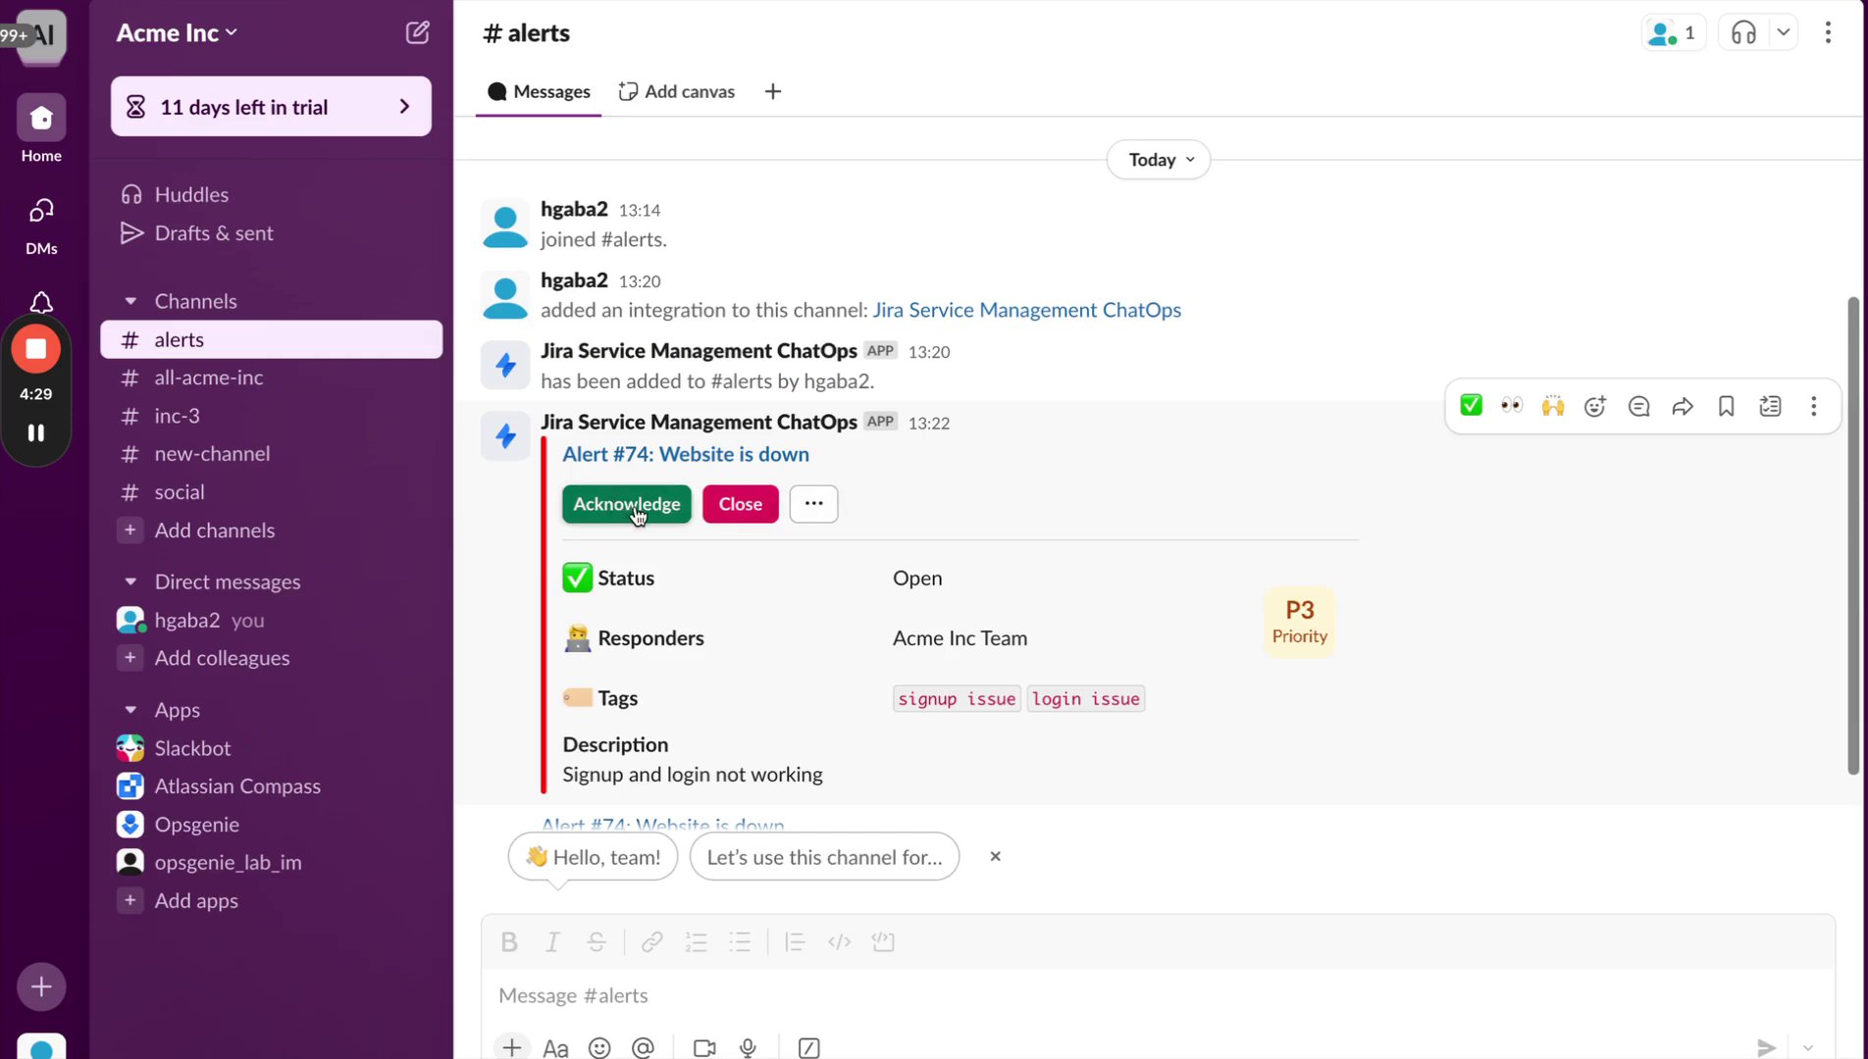
pyautogui.click(813, 505)
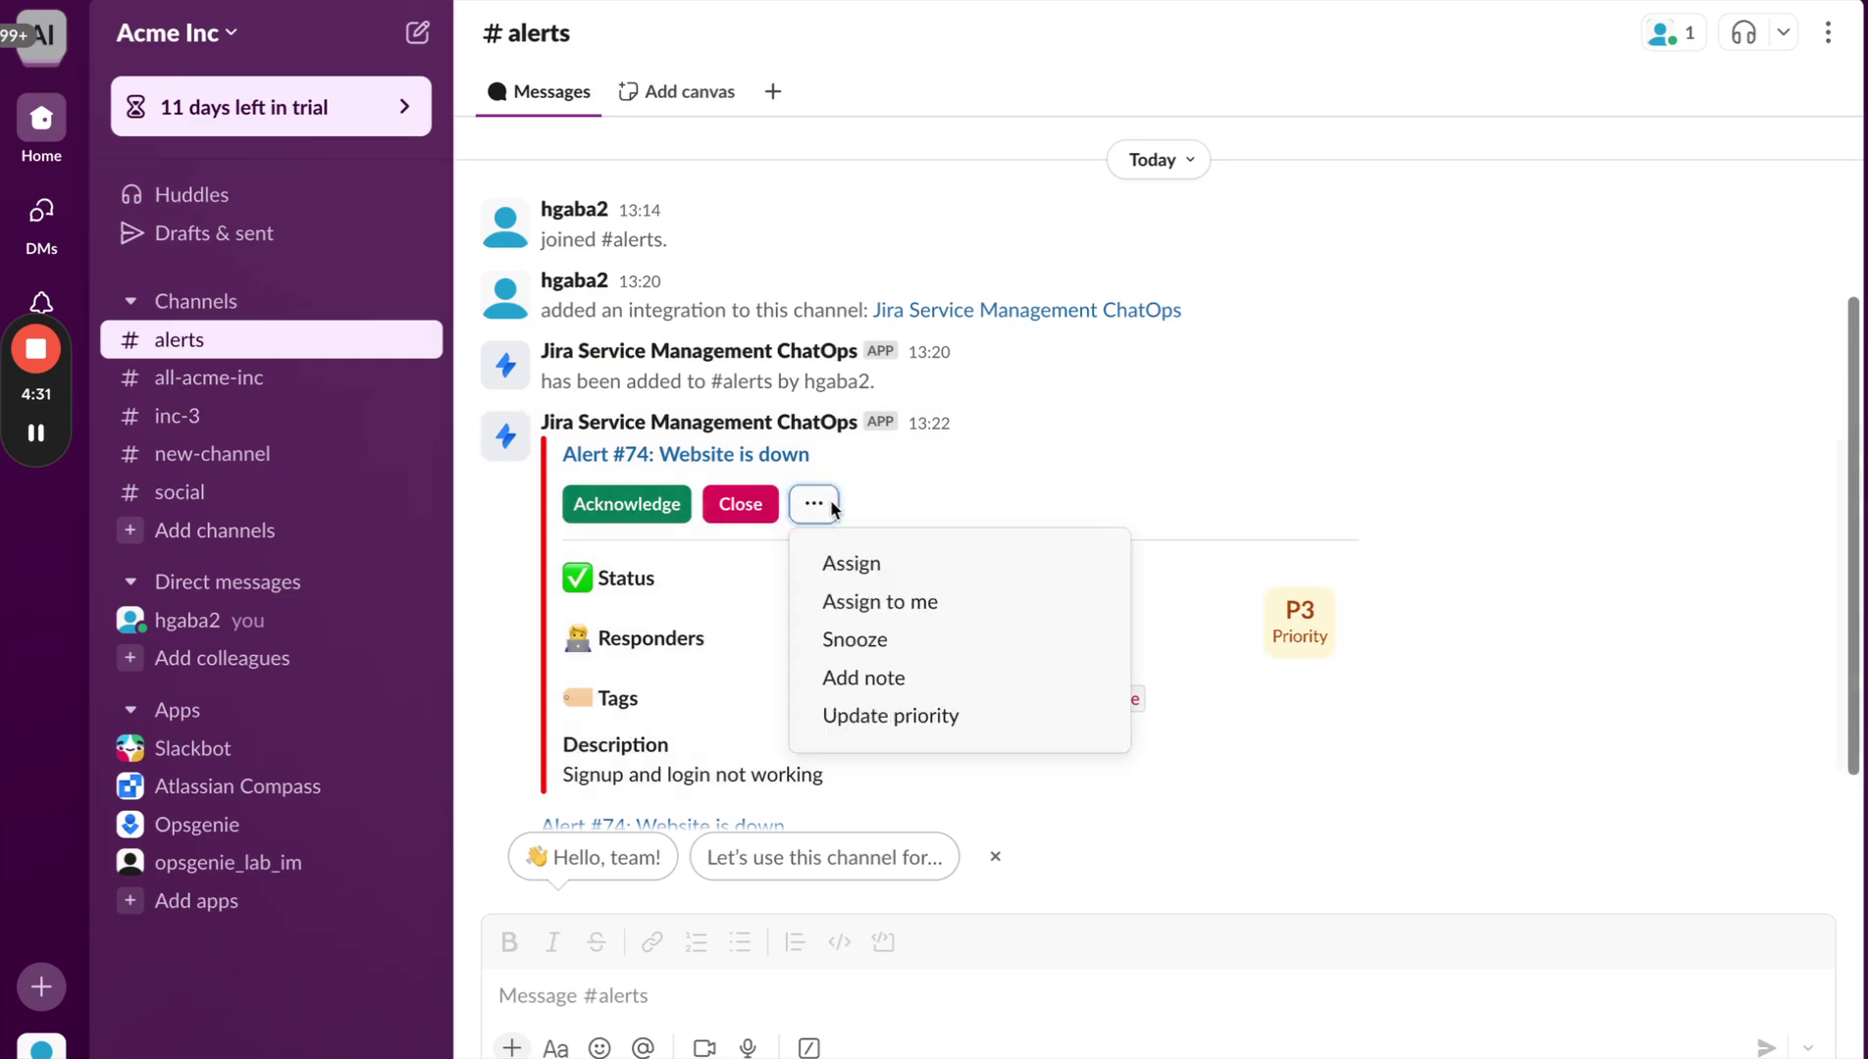
pyautogui.click(965, 471)
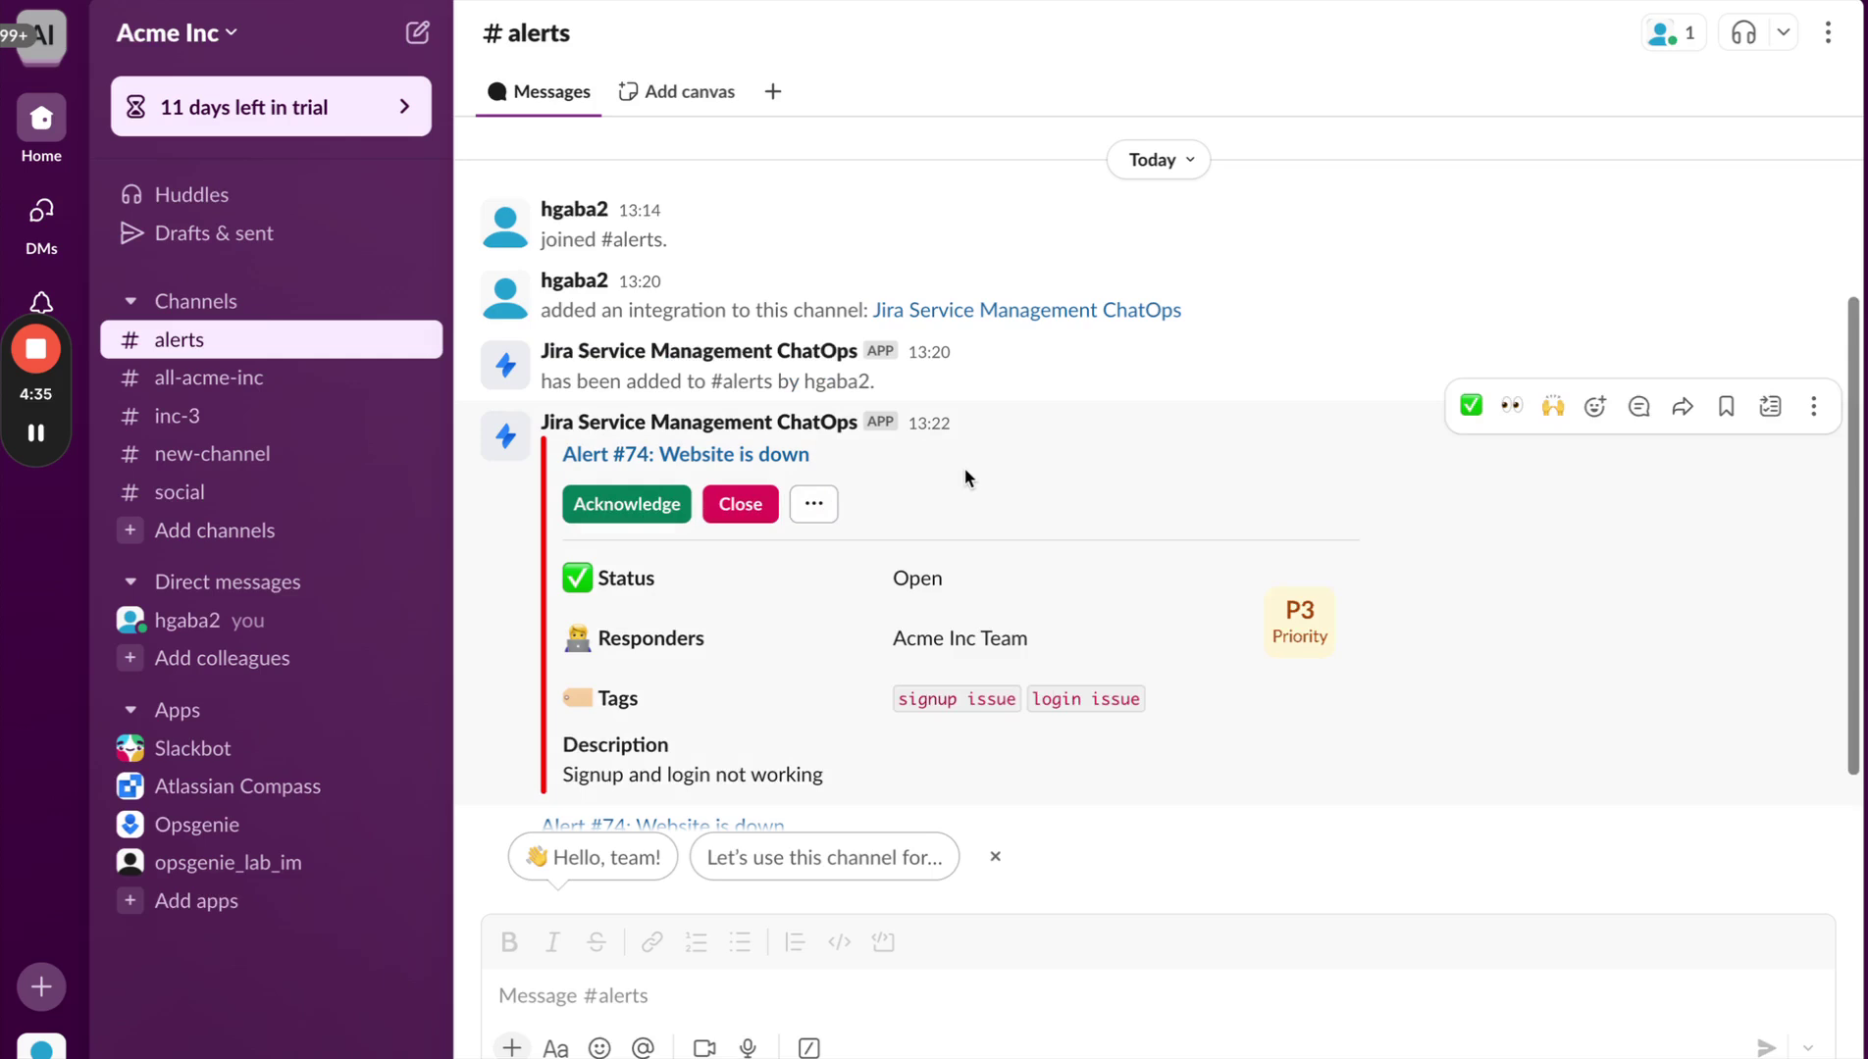
pyautogui.click(656, 516)
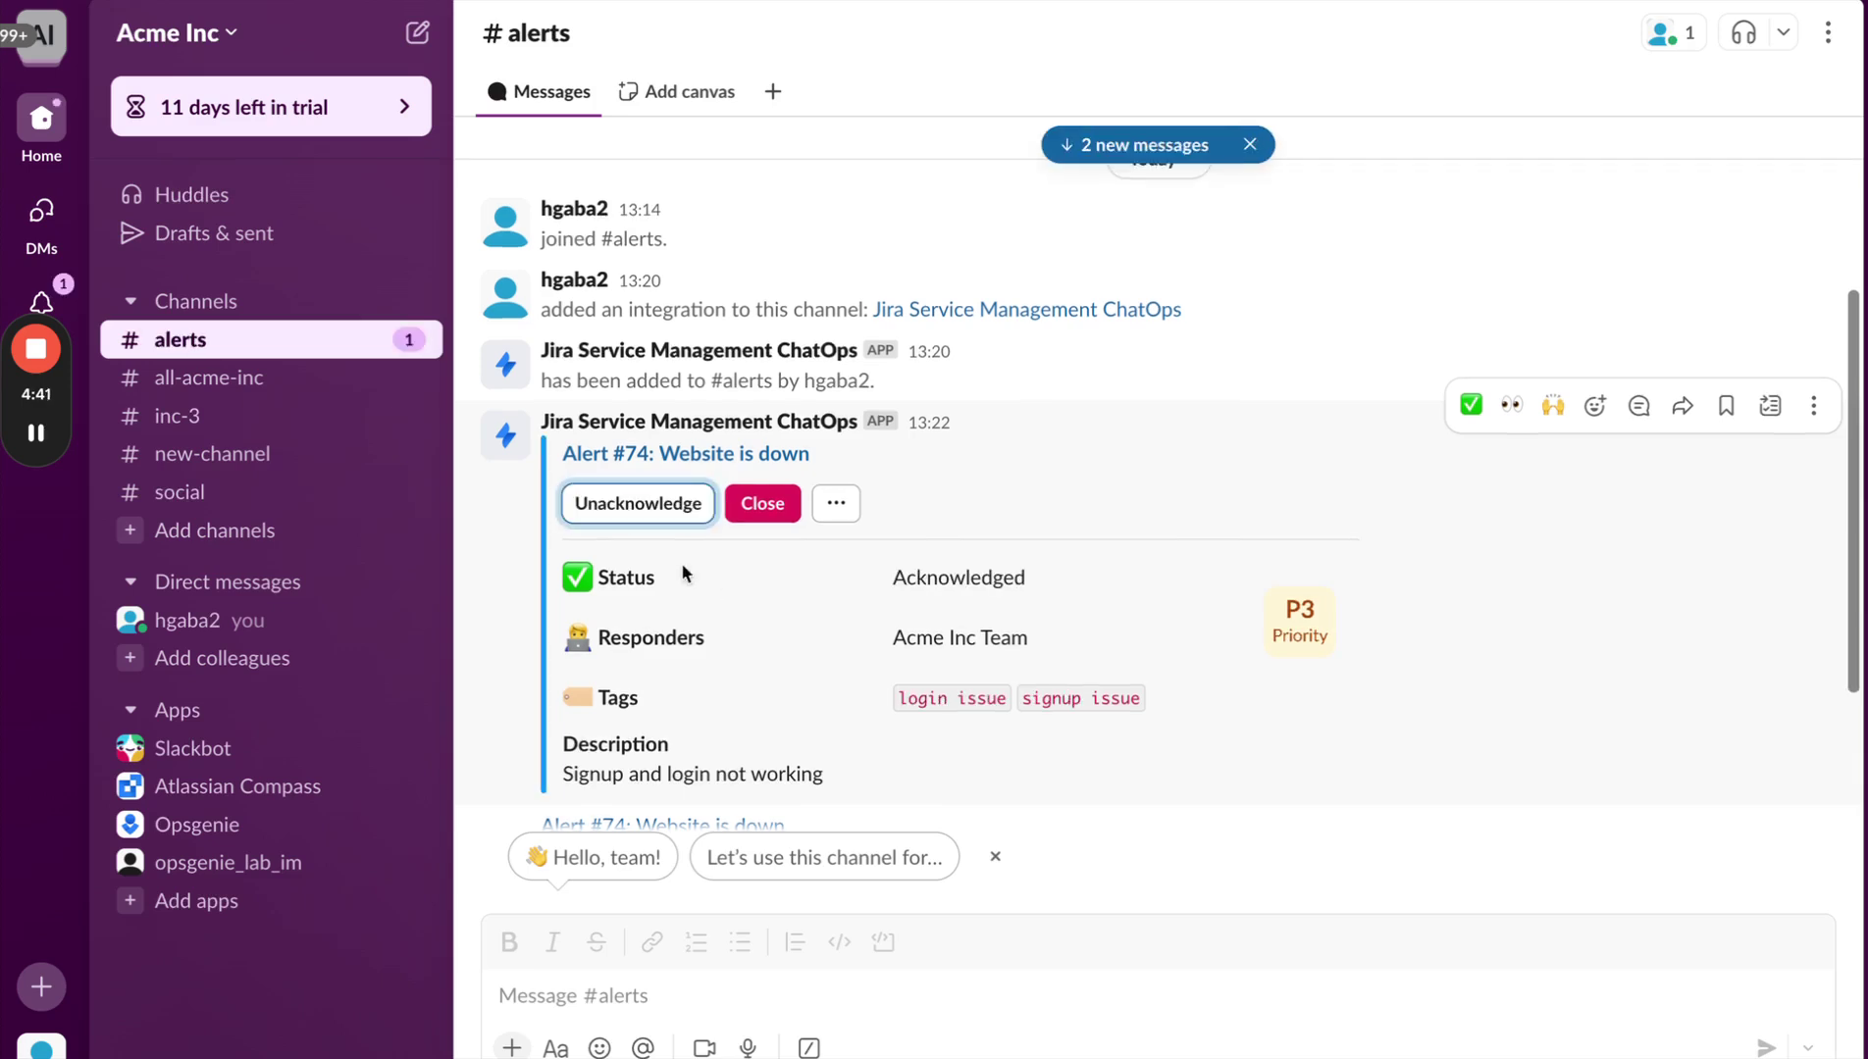
# Step: Open the alert in Jira from the acknowledgement message to check its status and assignee, and return to Slack
pyautogui.scroll(-3, 674, 673)
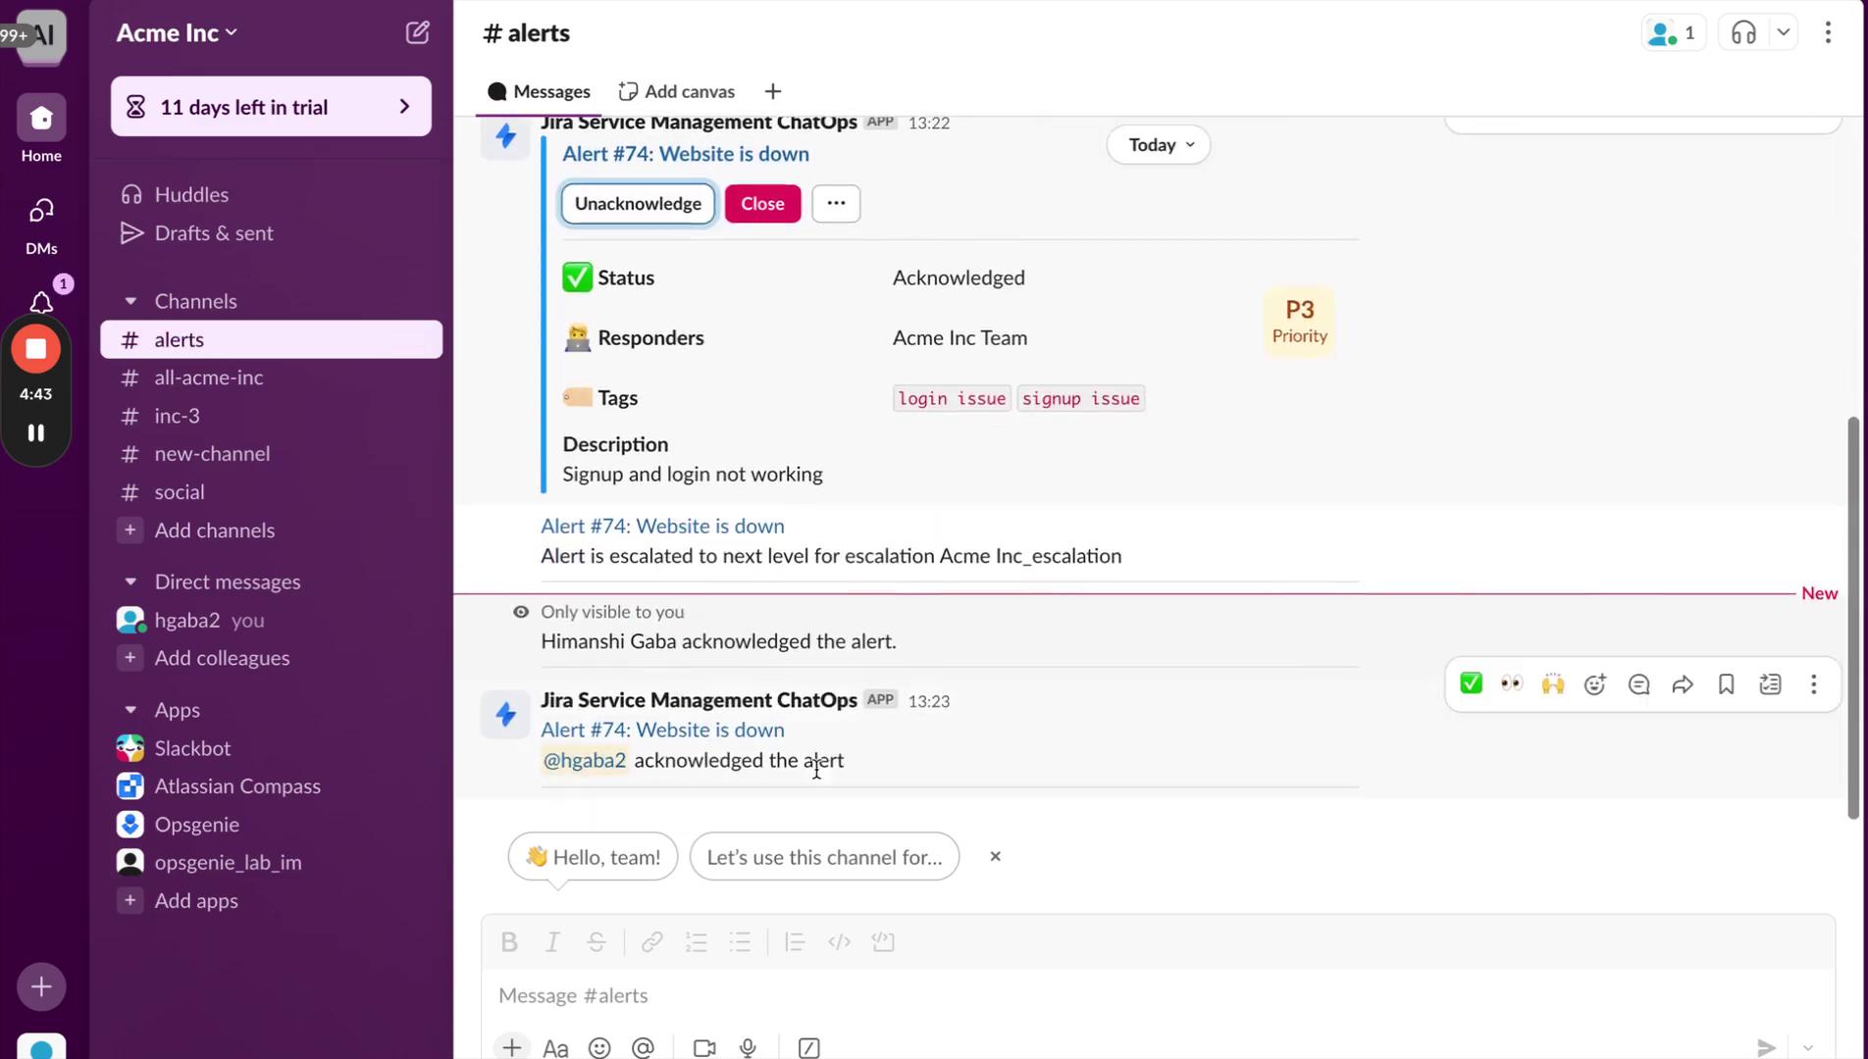
pyautogui.click(725, 734)
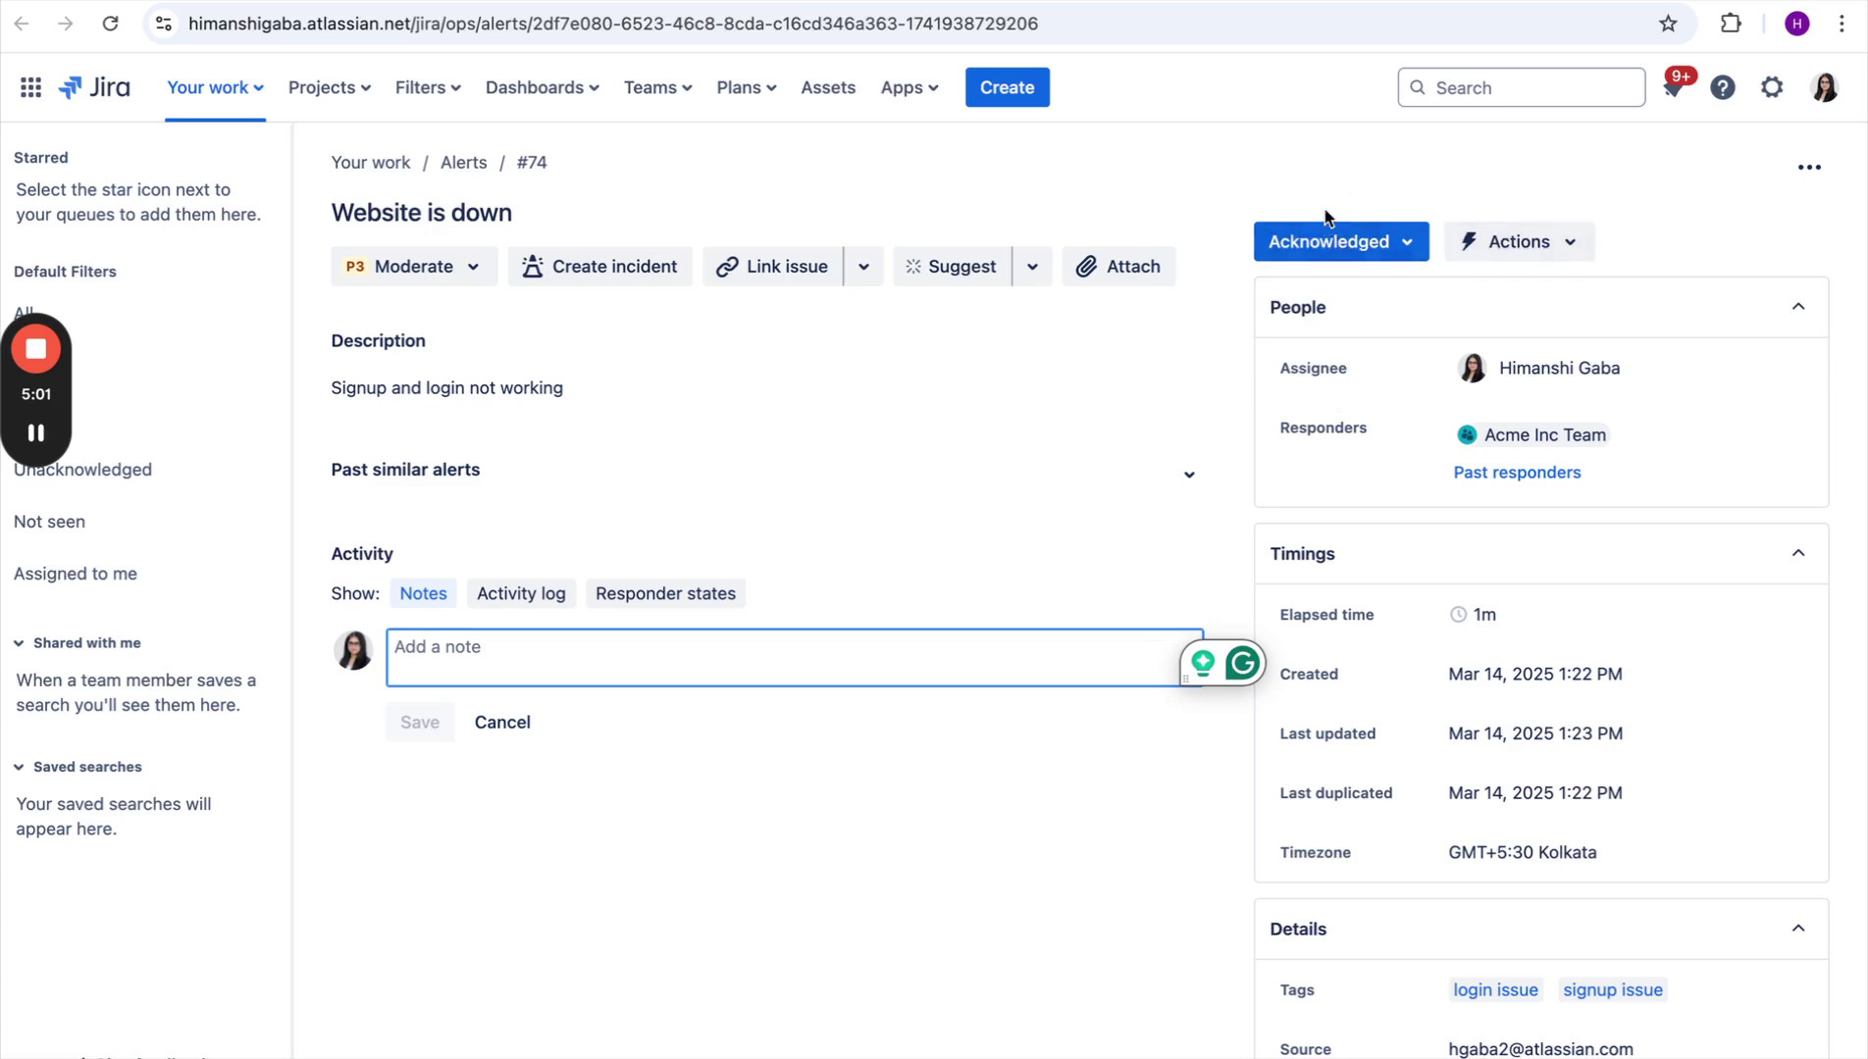
pyautogui.hotkey('ctrl', 'Left')
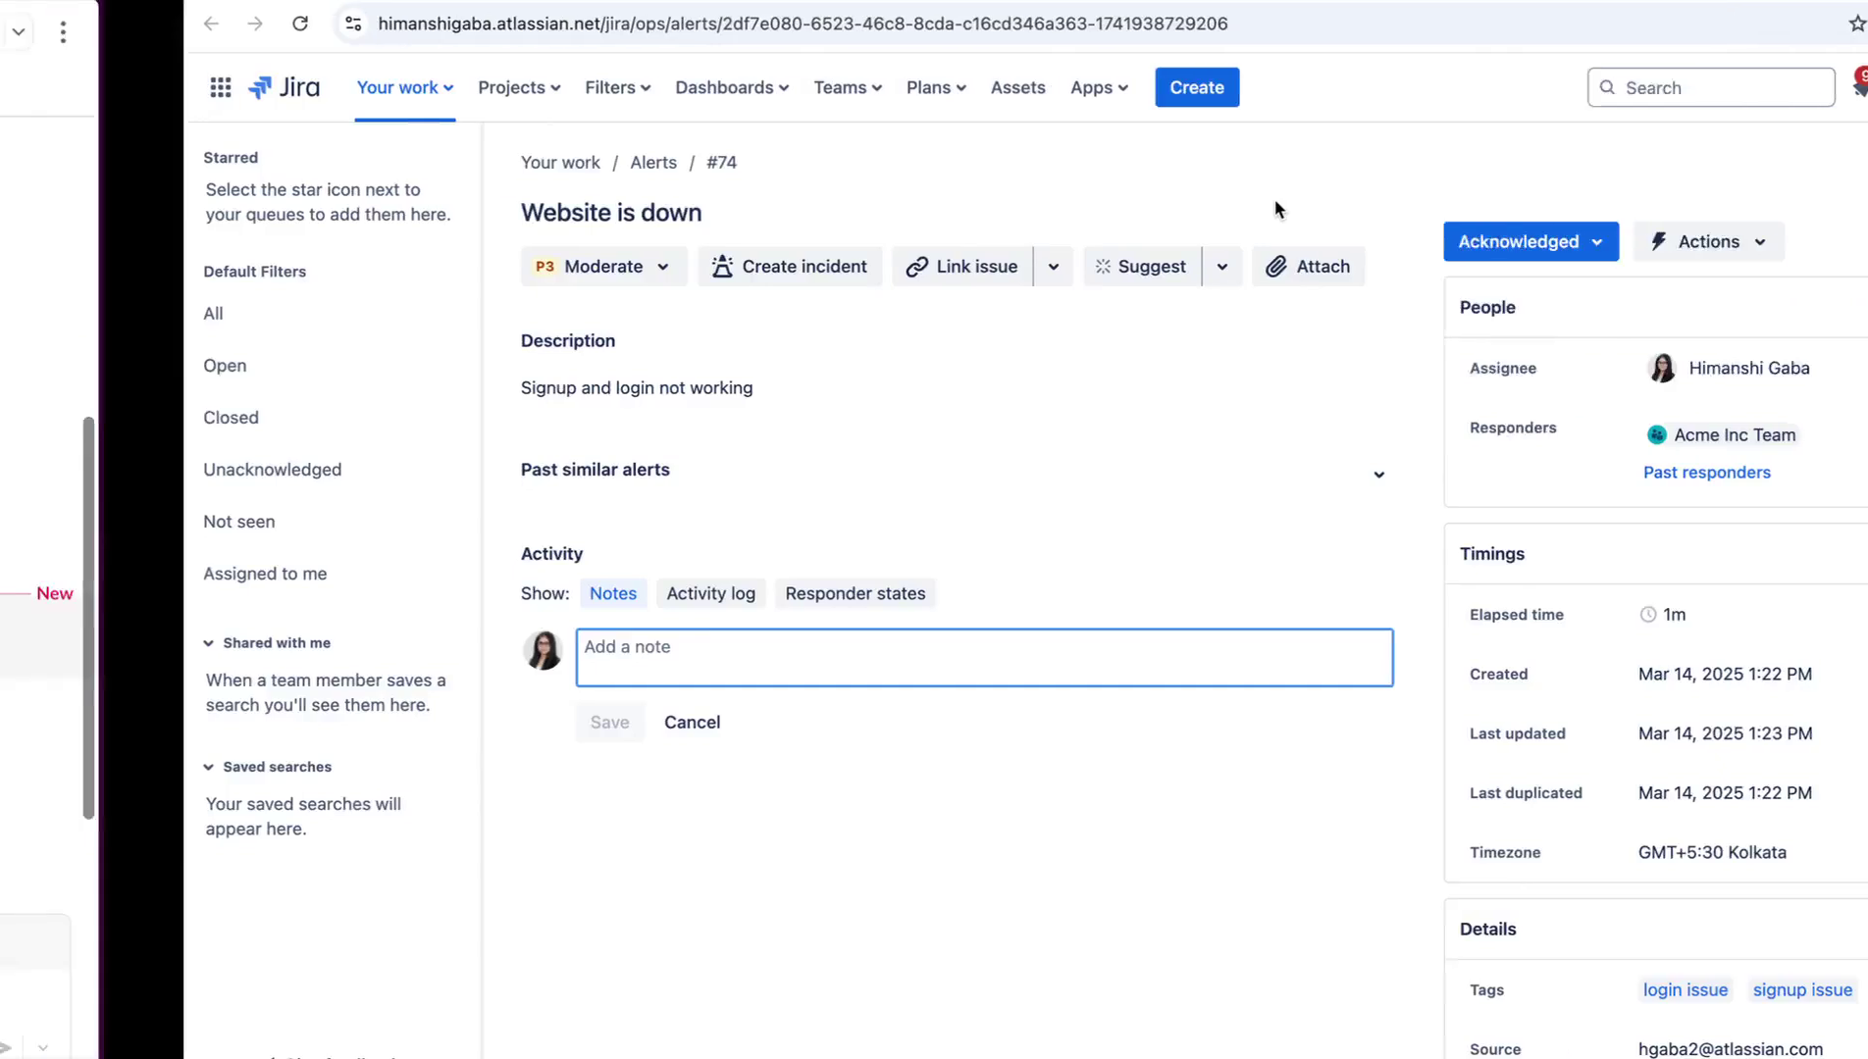
# Step: Run the command "/jsmops help" in the #alerts channel and look through the available ChatOps commands
pyautogui.click(522, 995)
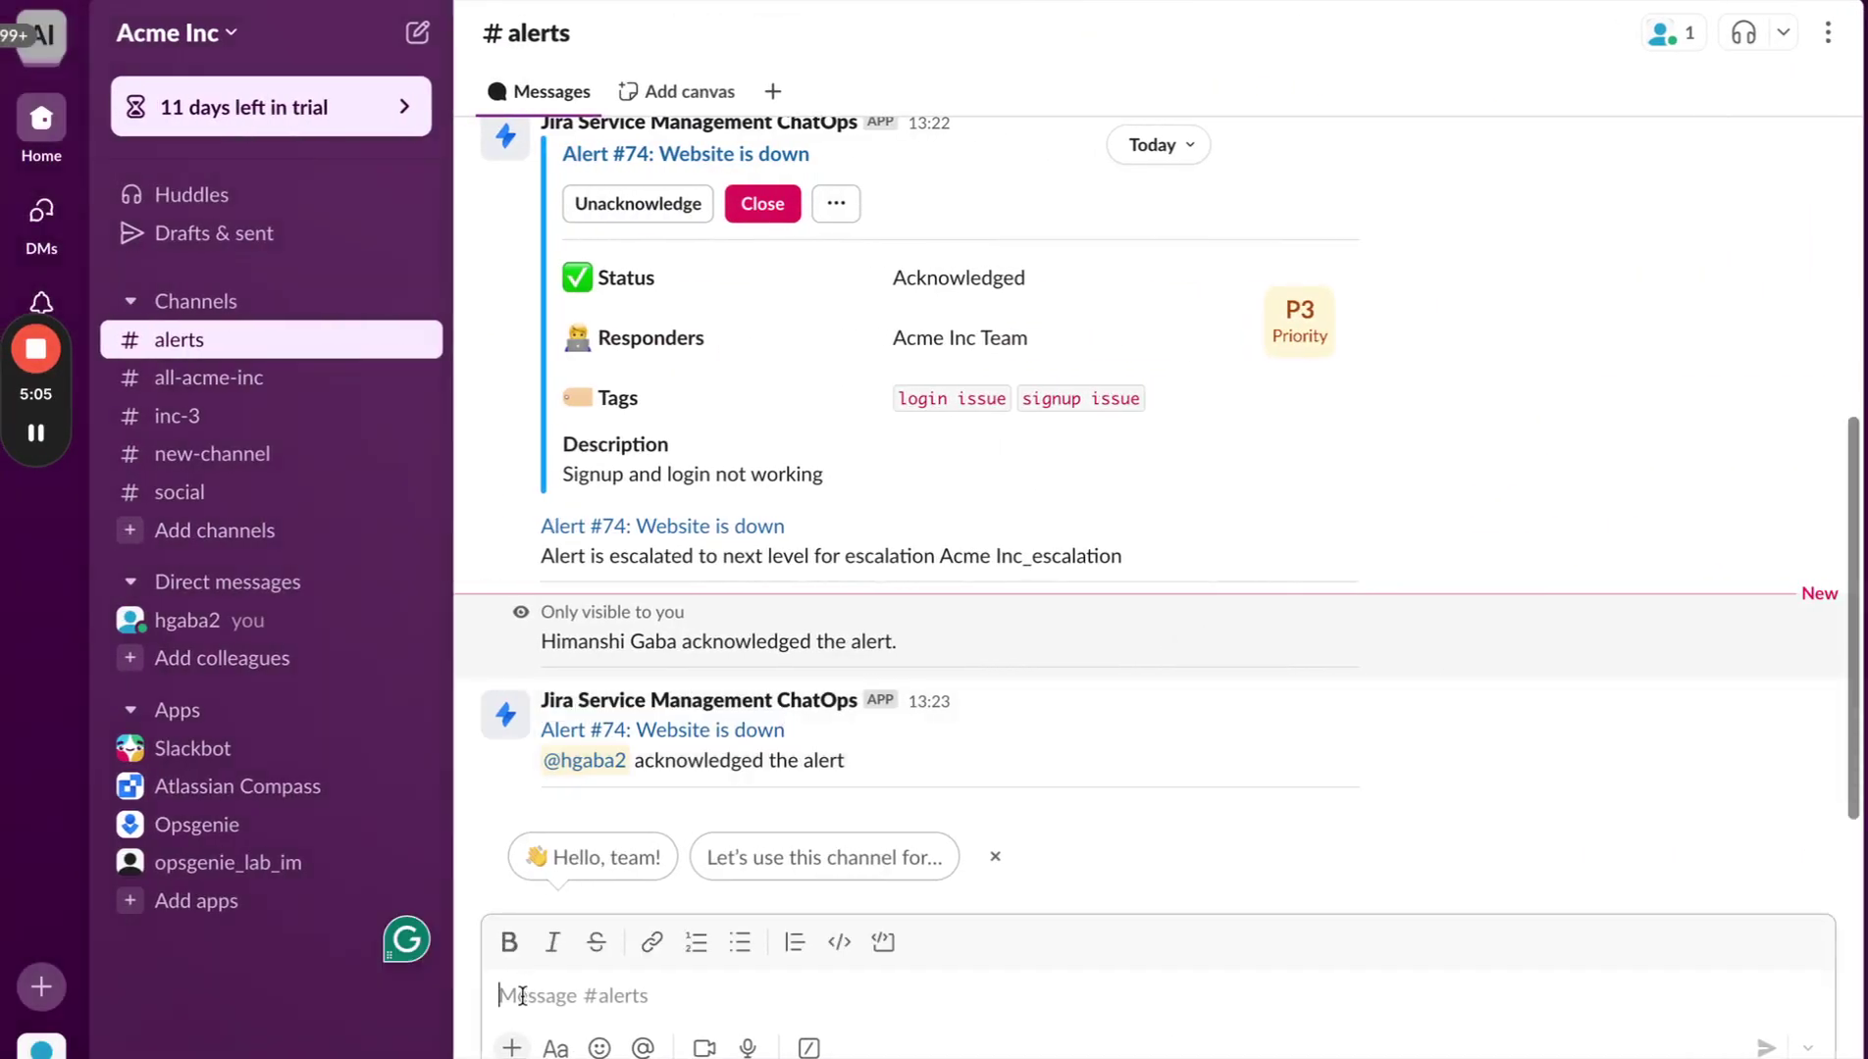
pyautogui.scroll(2, 849, 275)
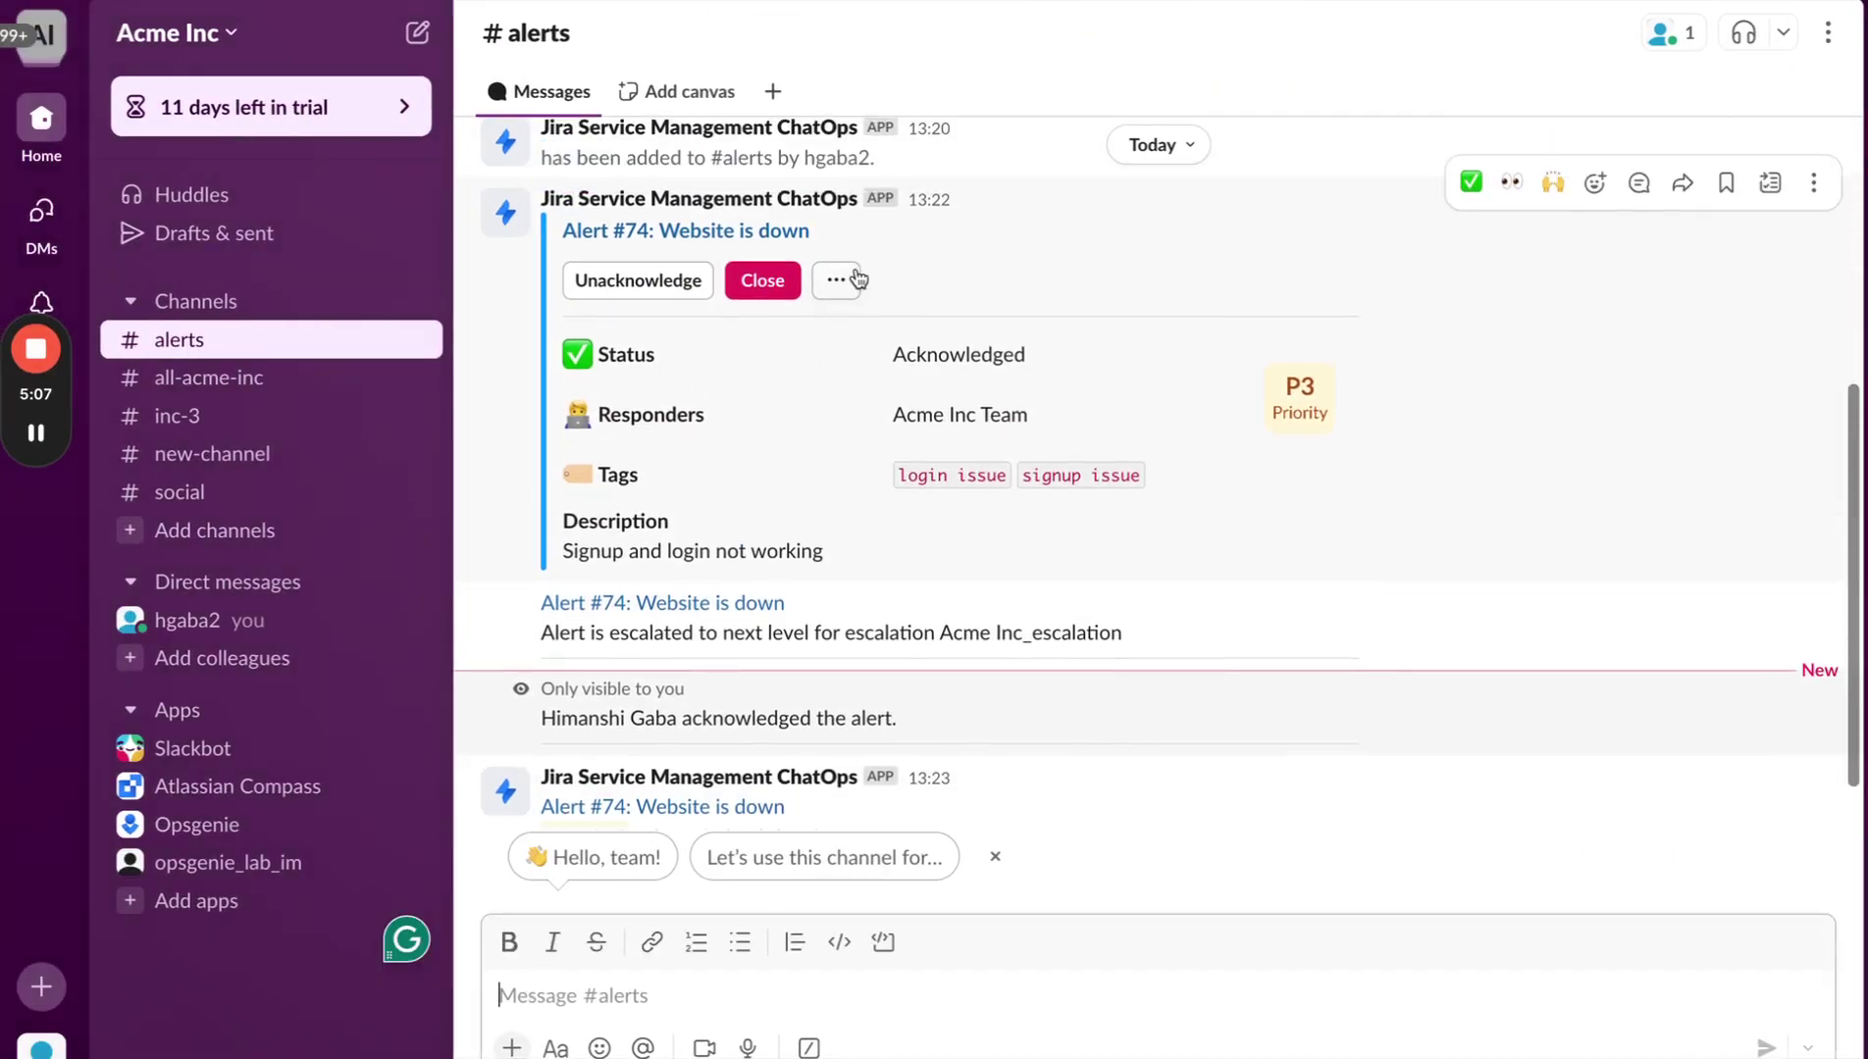
pyautogui.write('/jsmops ')
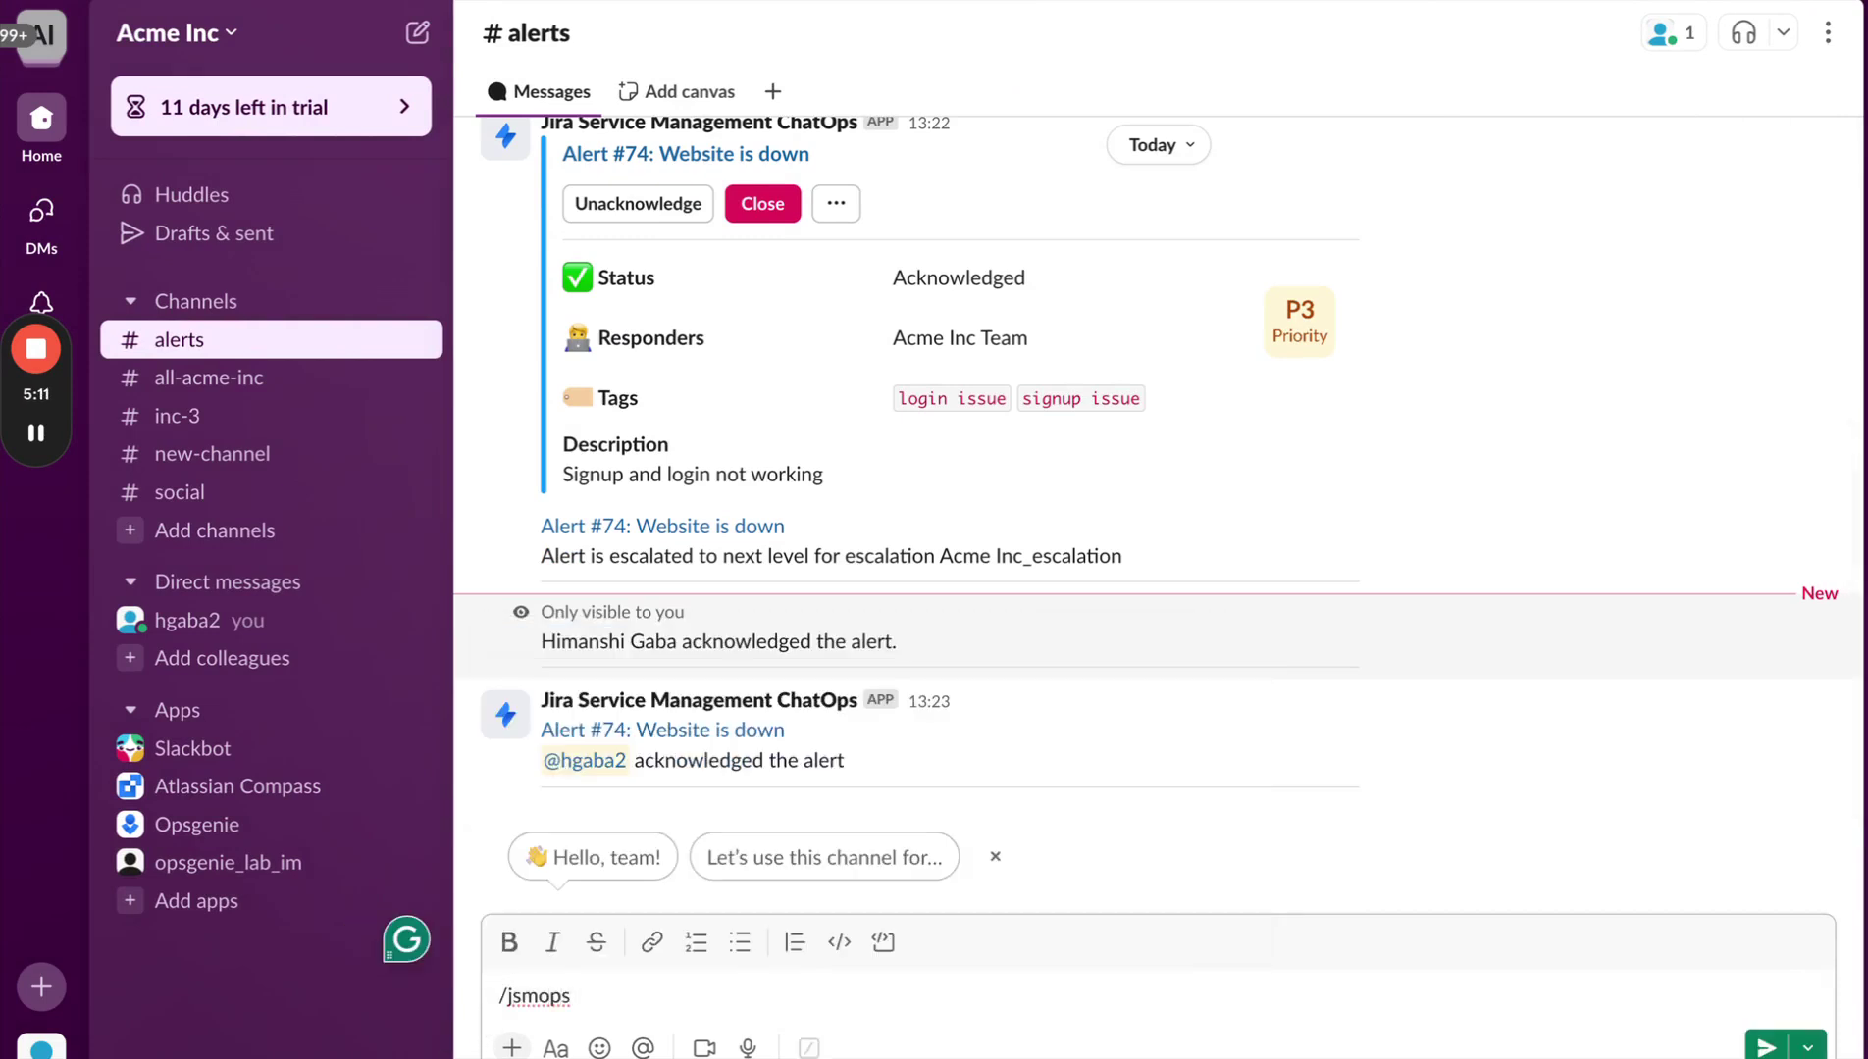
pyautogui.write('help')
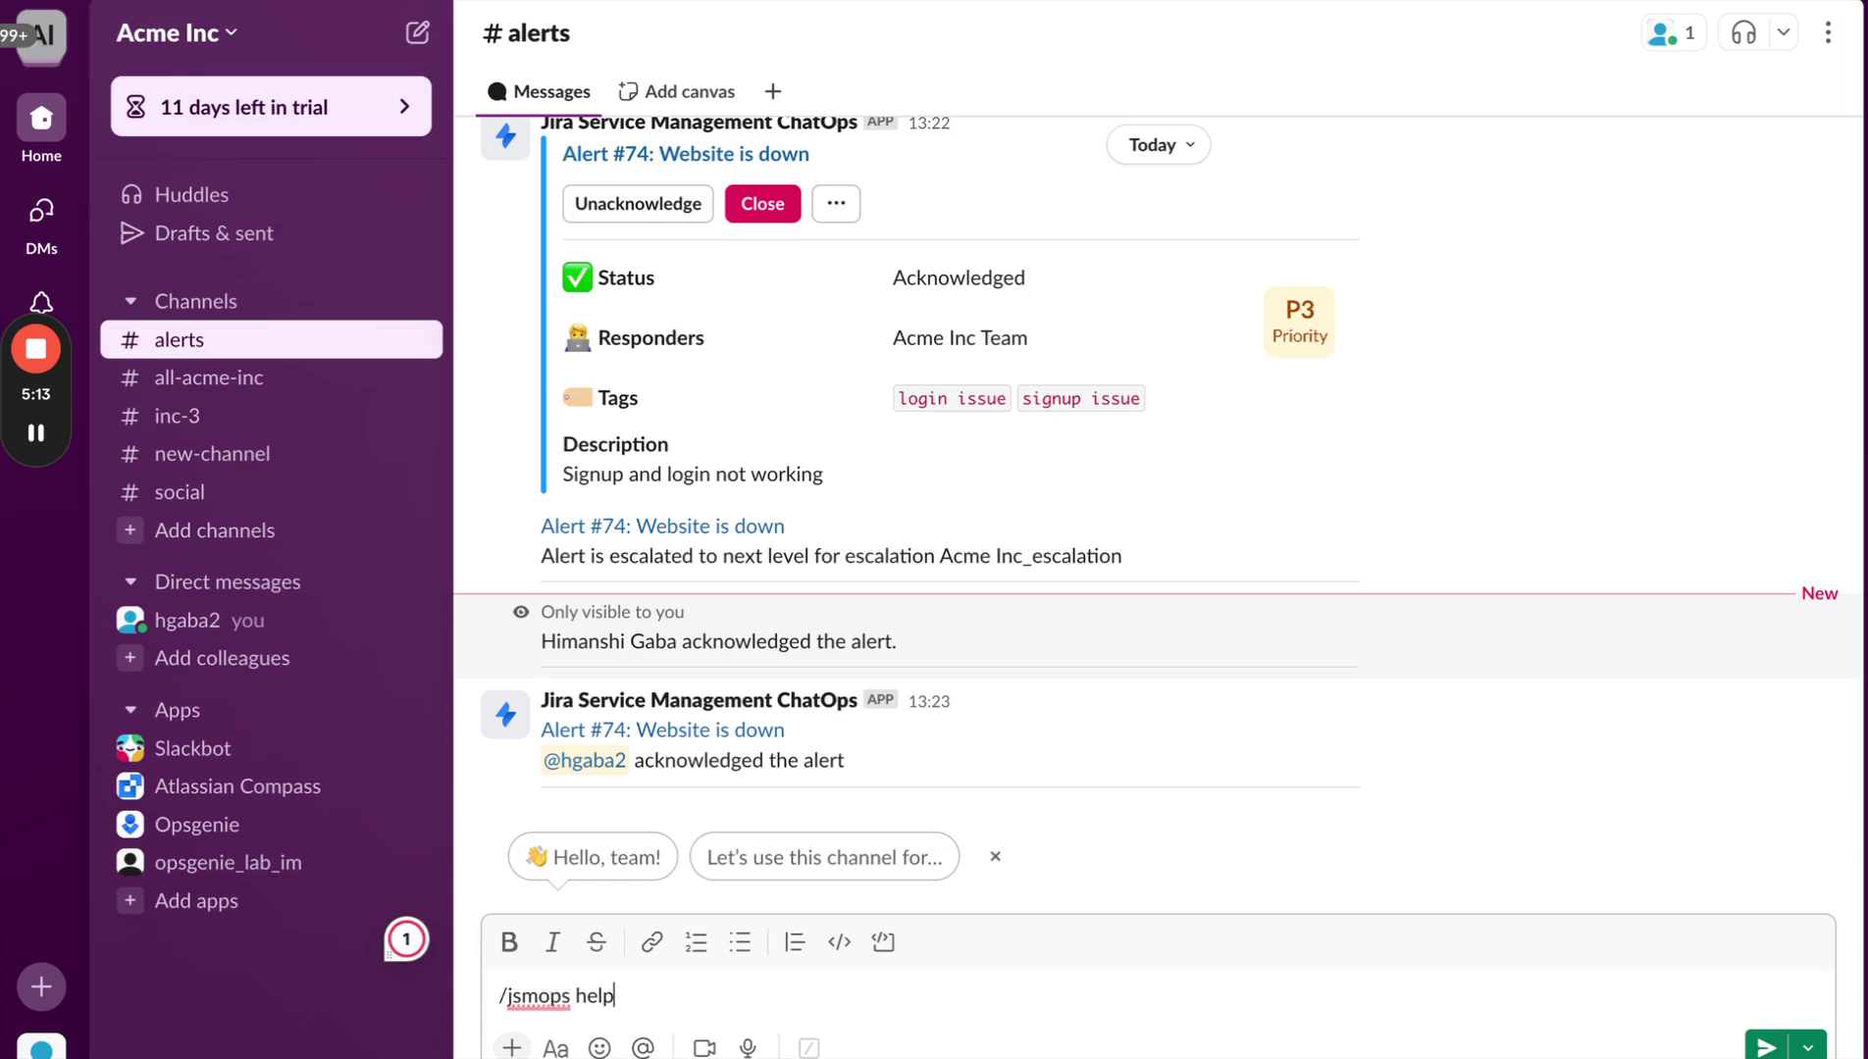
pyautogui.press('Return')
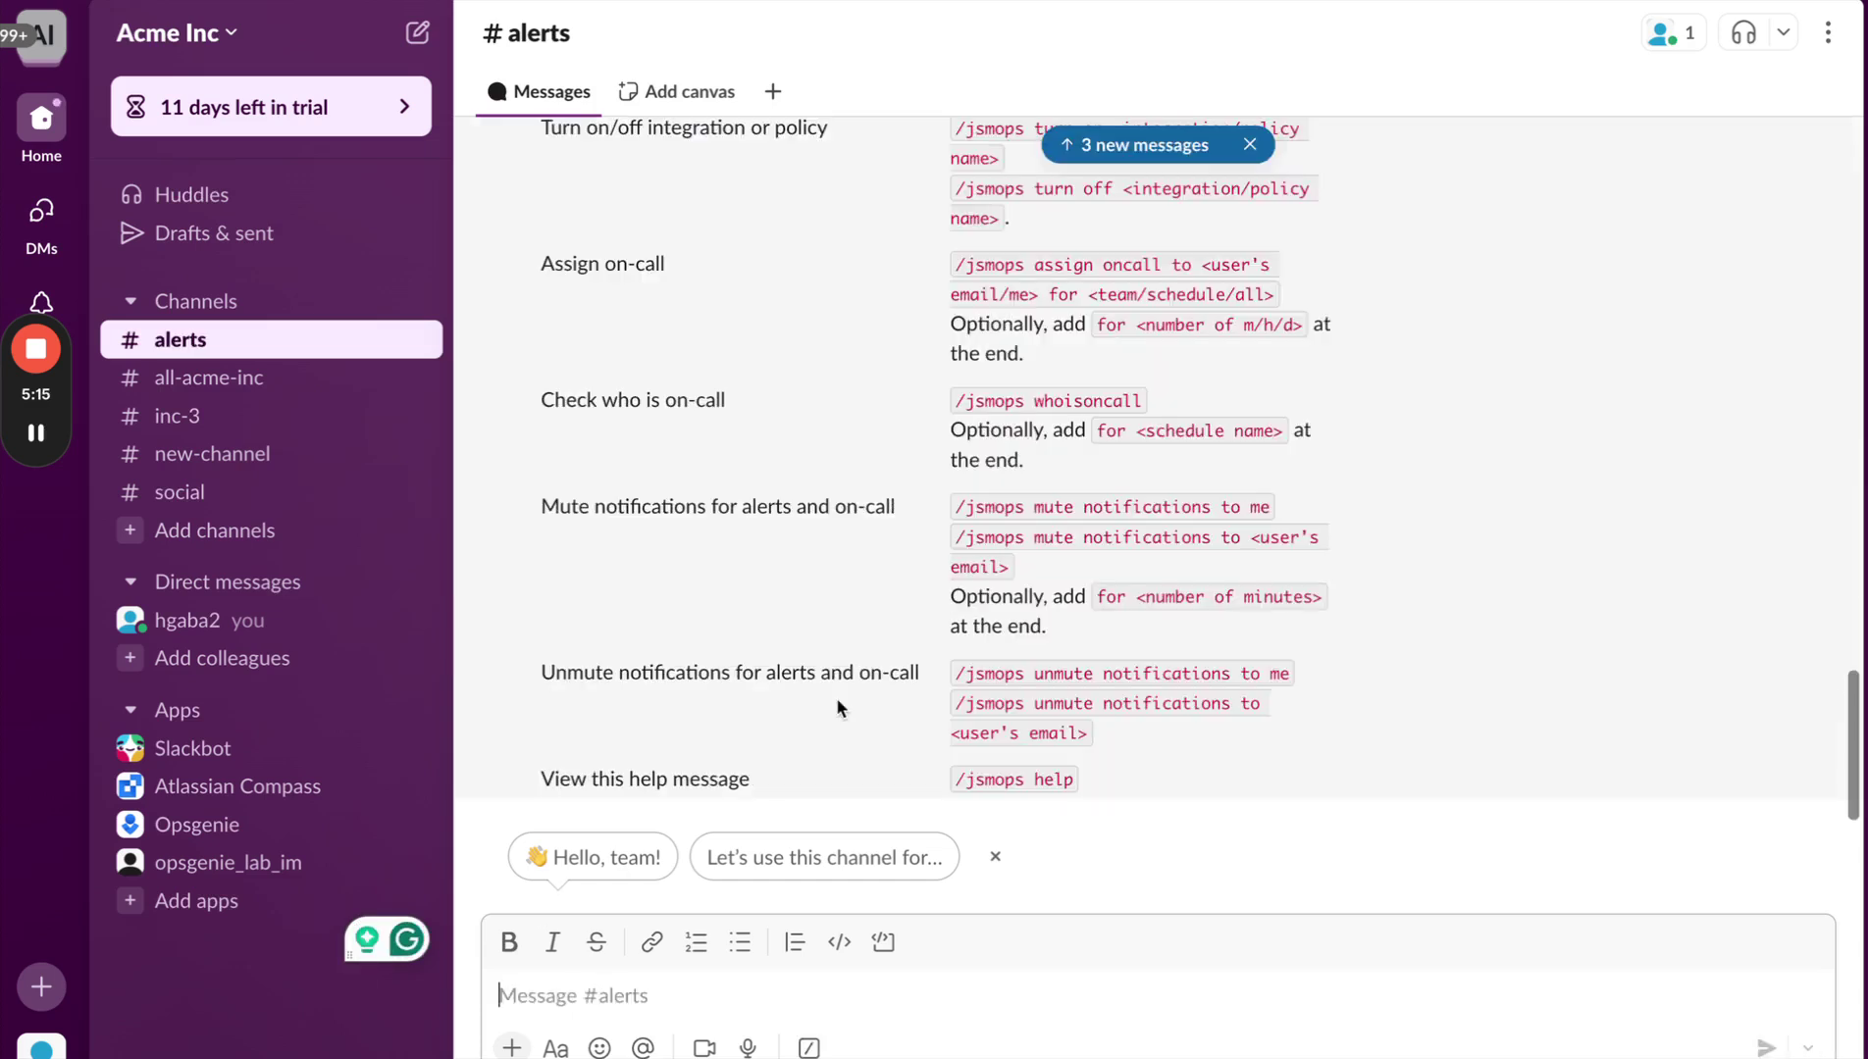
pyautogui.scroll(10, 910, 528)
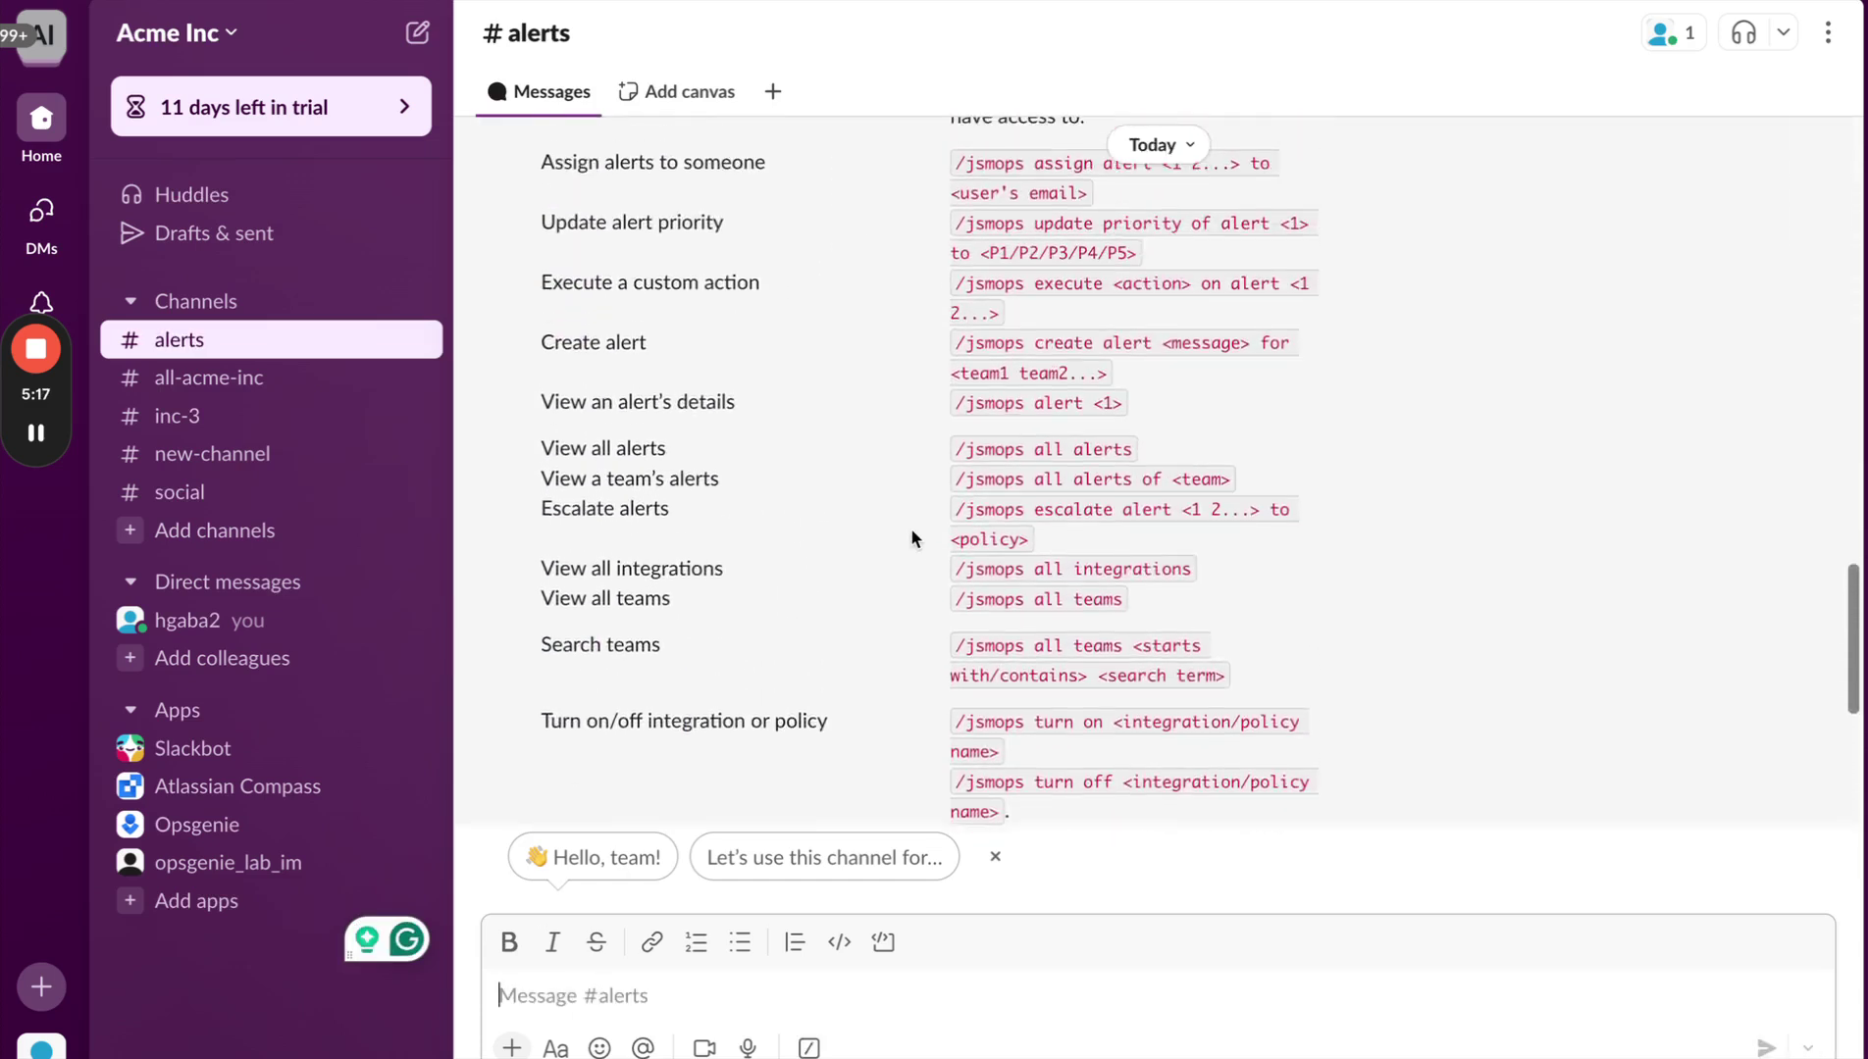
pyautogui.scroll(10, 872, 293)
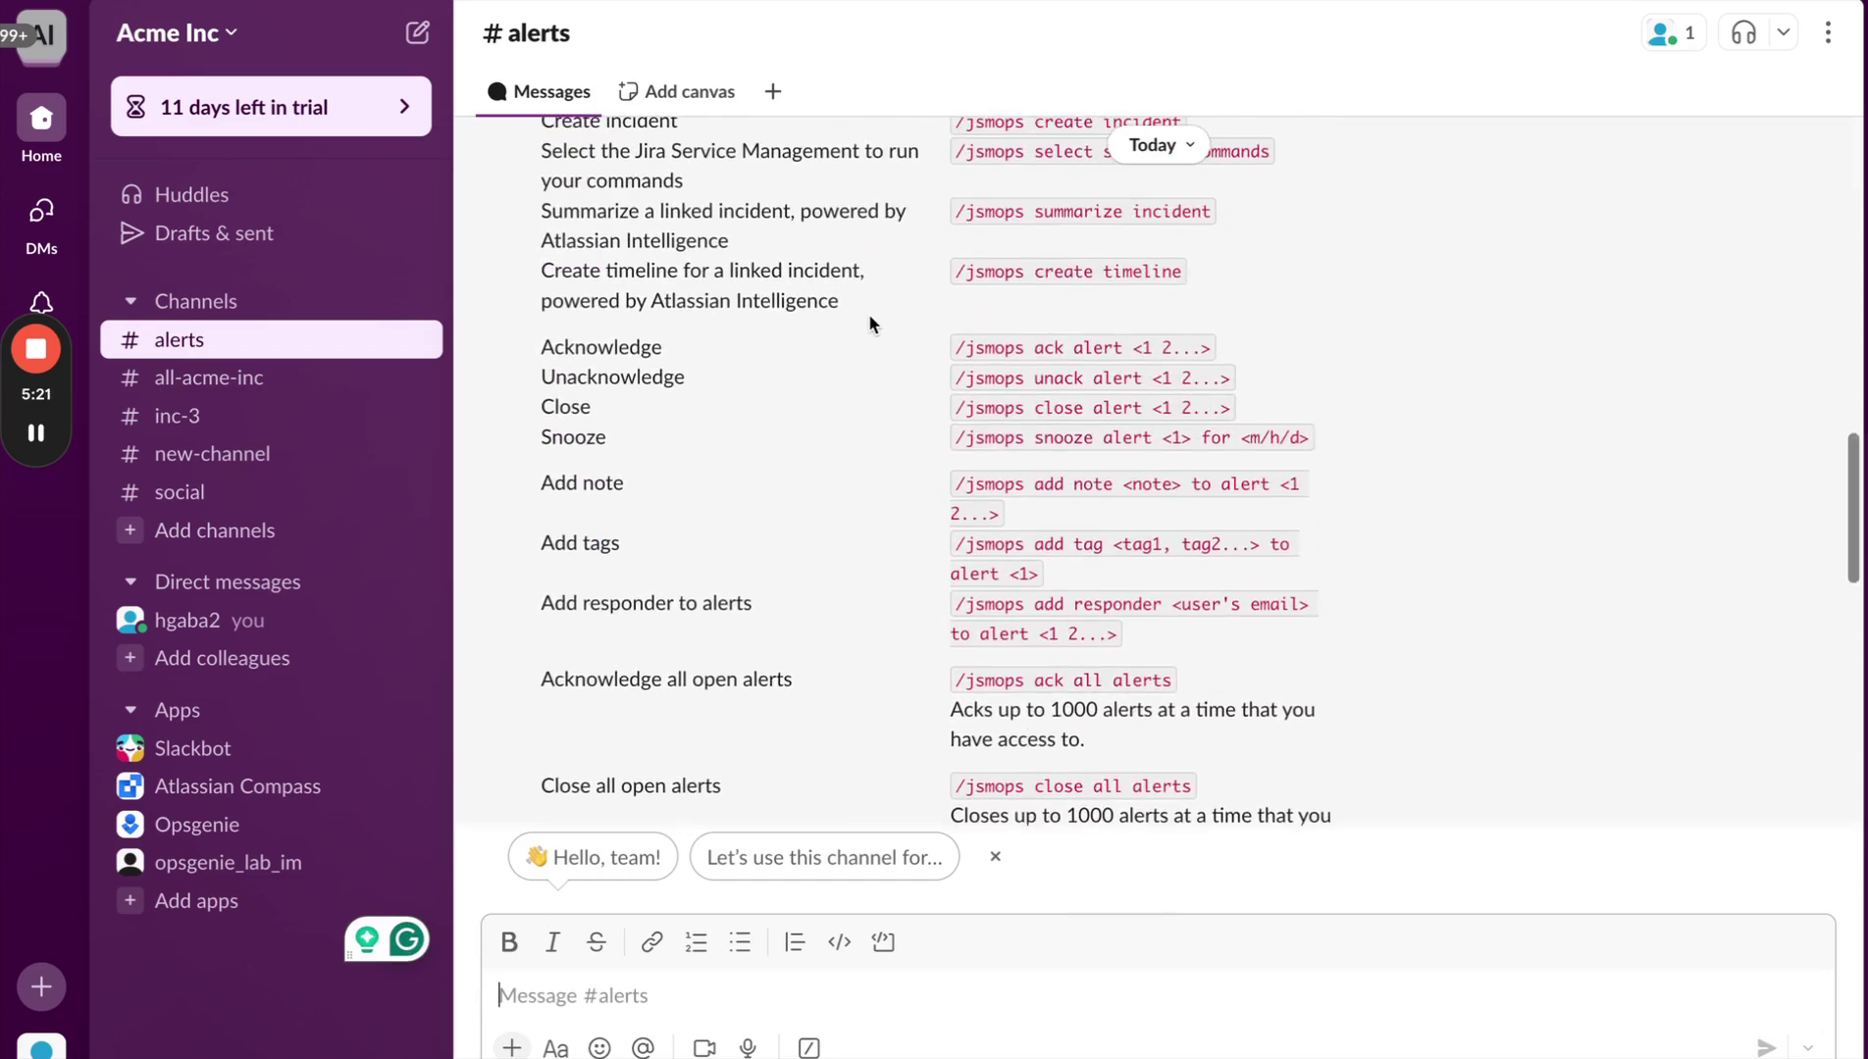
pyautogui.scroll(3, 869, 321)
pyautogui.scroll(10, 869, 322)
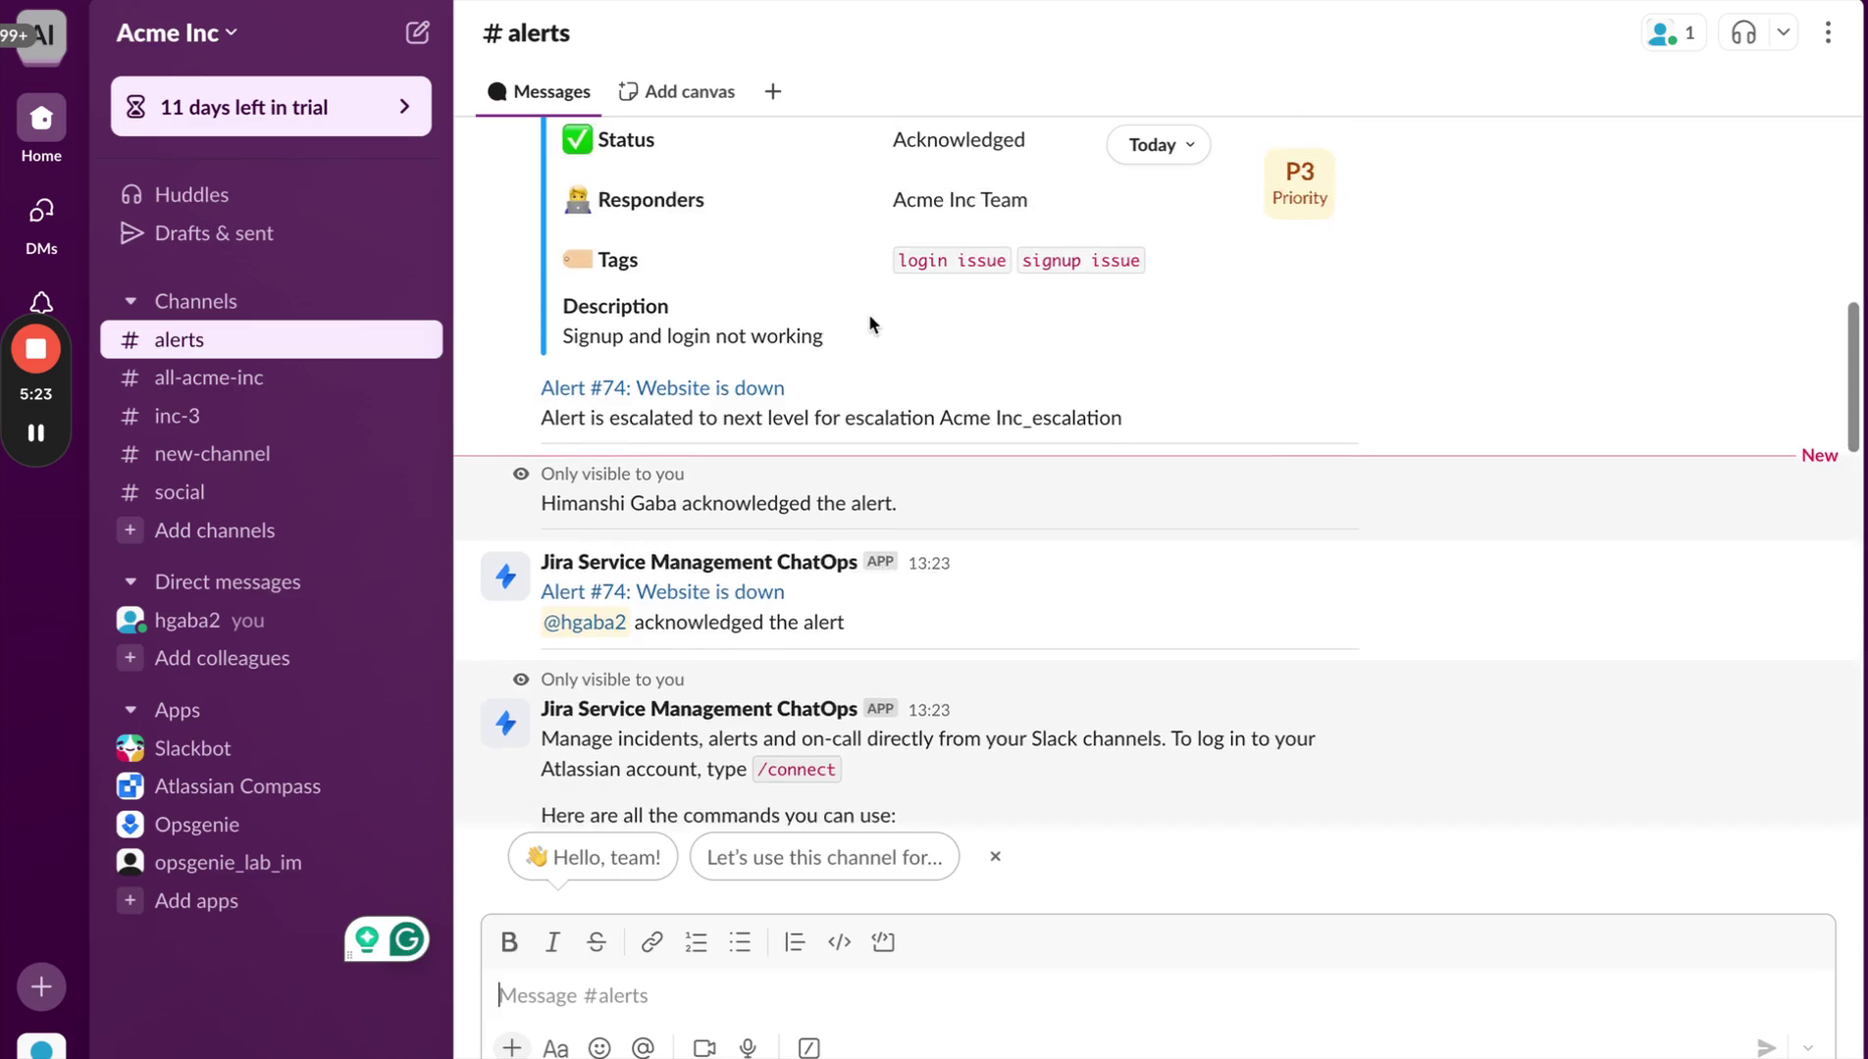
pyautogui.scroll(5, 796, 314)
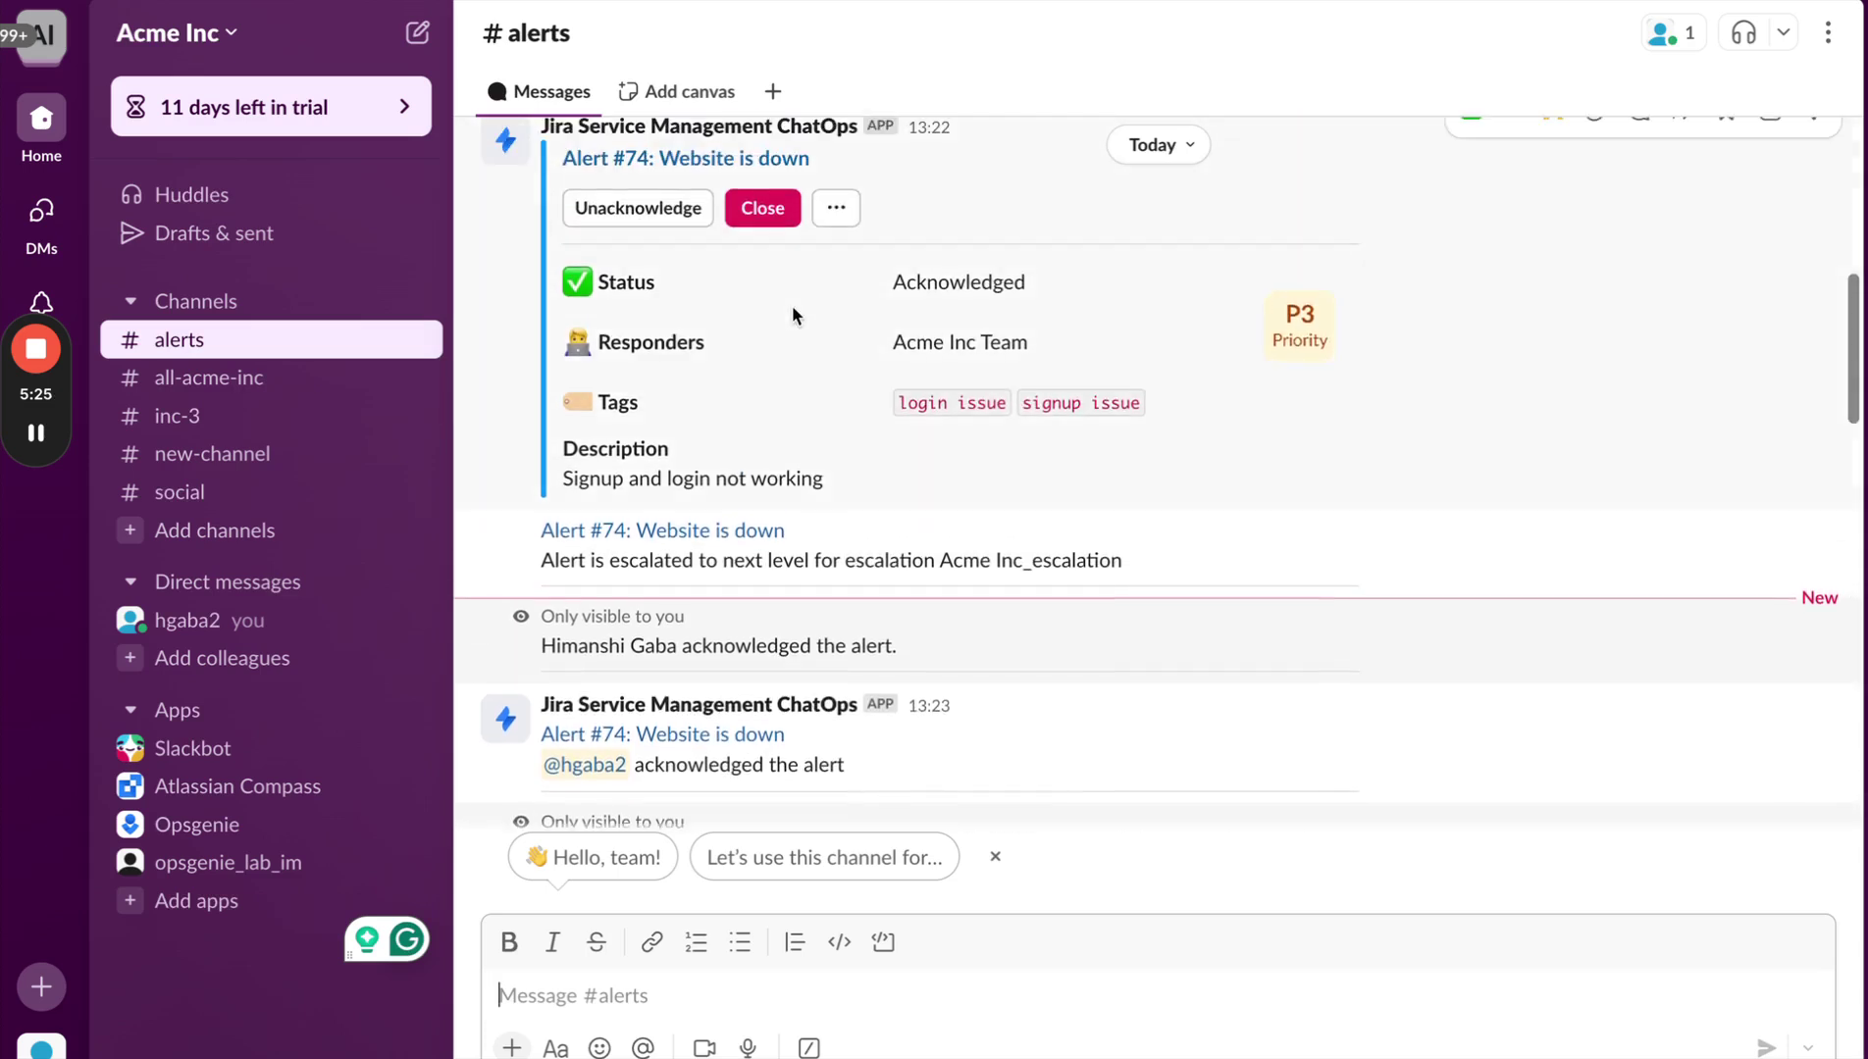